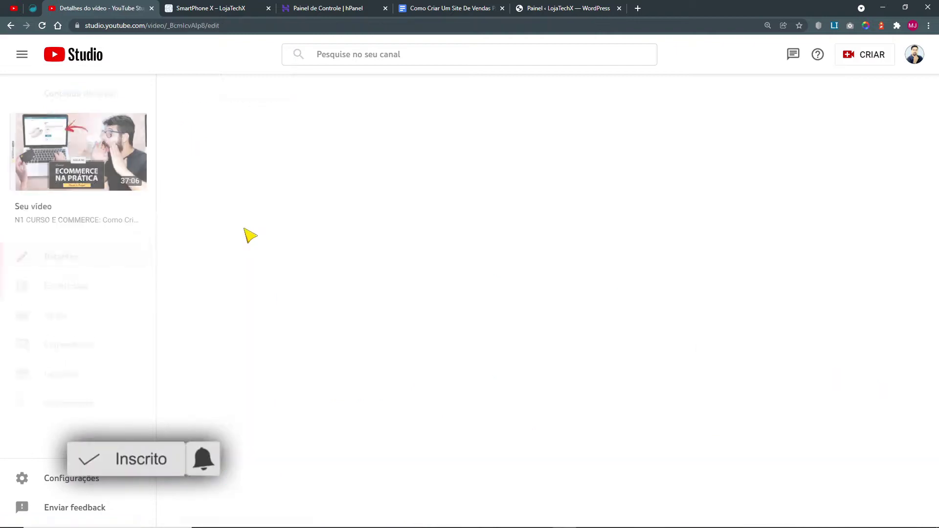
Step: Open the watch page of the N1 CURSO E COMMERCE video, skipping its ad and leaving it muted and paused
left_click(152, 150)
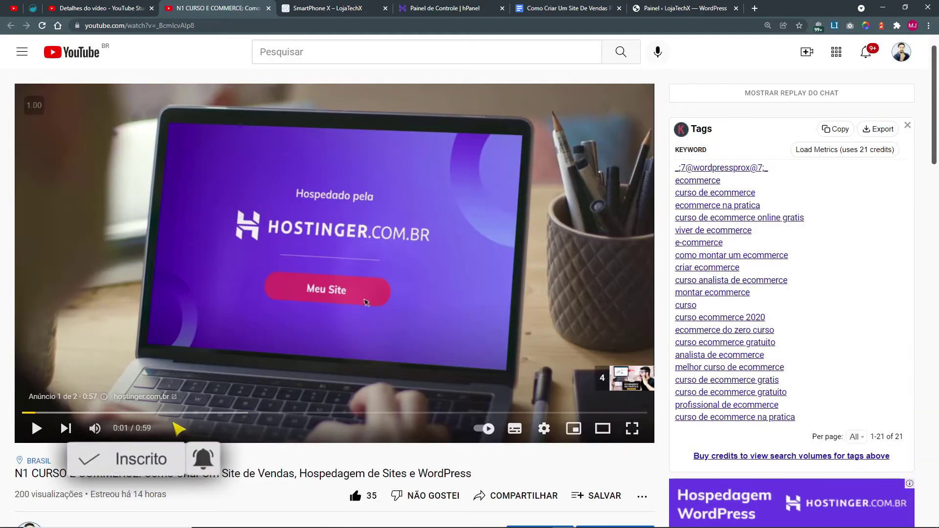
left_click(95, 429)
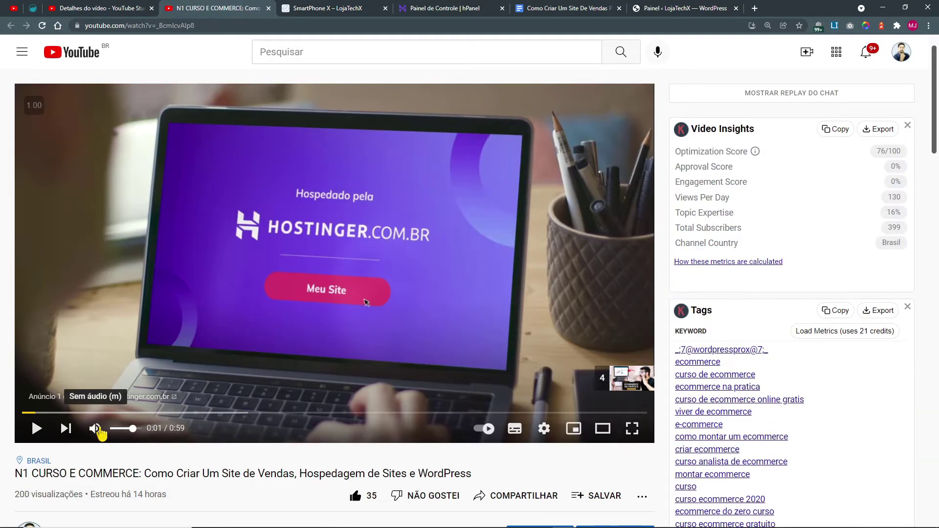
left_click(36, 429)
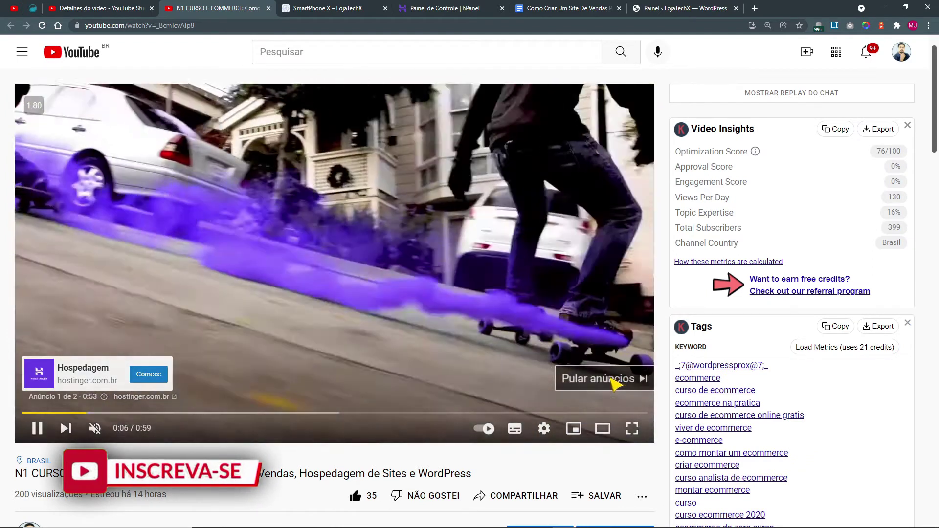
left_click(626, 383)
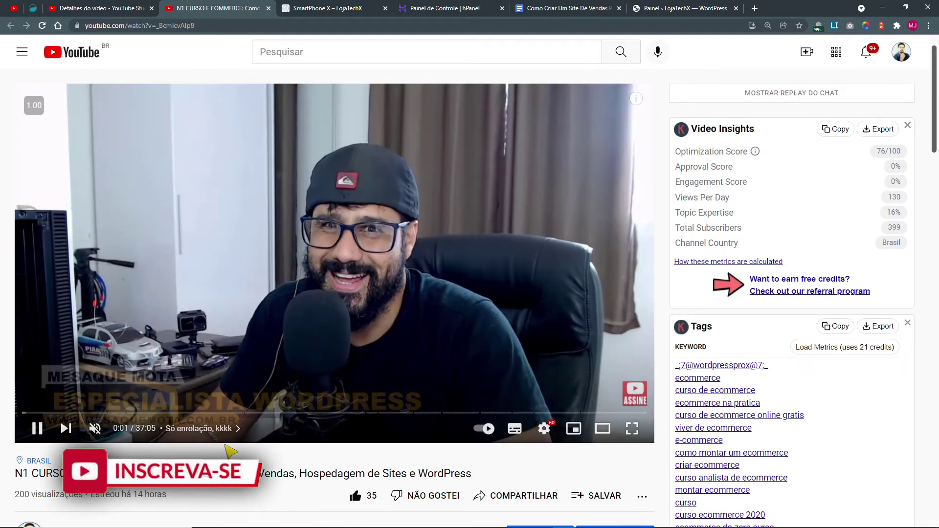
left_click(220, 299)
Step: Expand the video's description and examine its links and the list of chapters covered in the first lesson
scroll(252, 298, "down", 2)
scroll(252, 299, "down", 7)
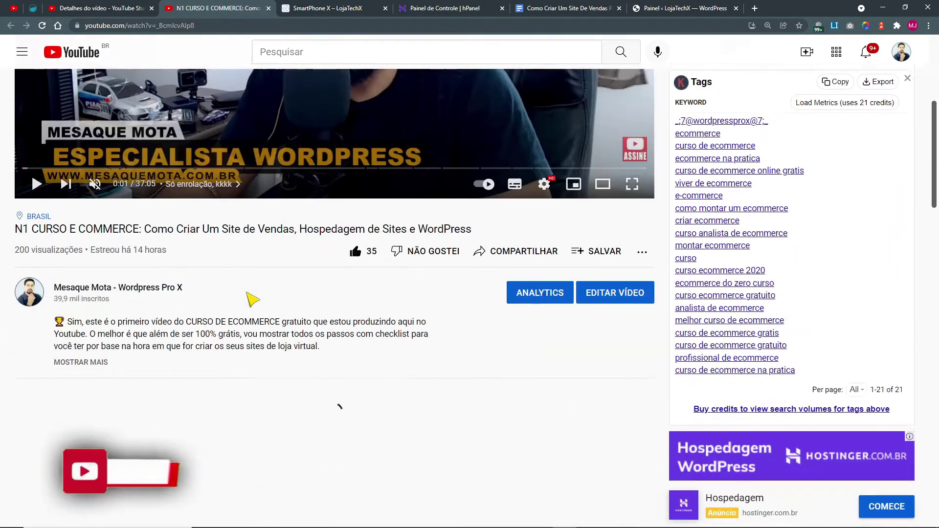
left_click(78, 212)
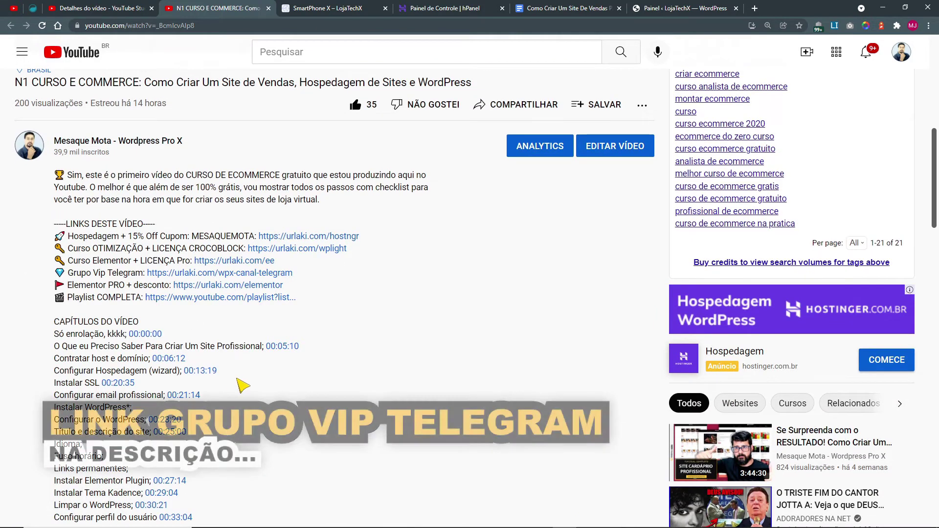
scroll(272, 361, "down", 2)
left_click_drag(181, 408, 55, 230)
left_click(62, 247)
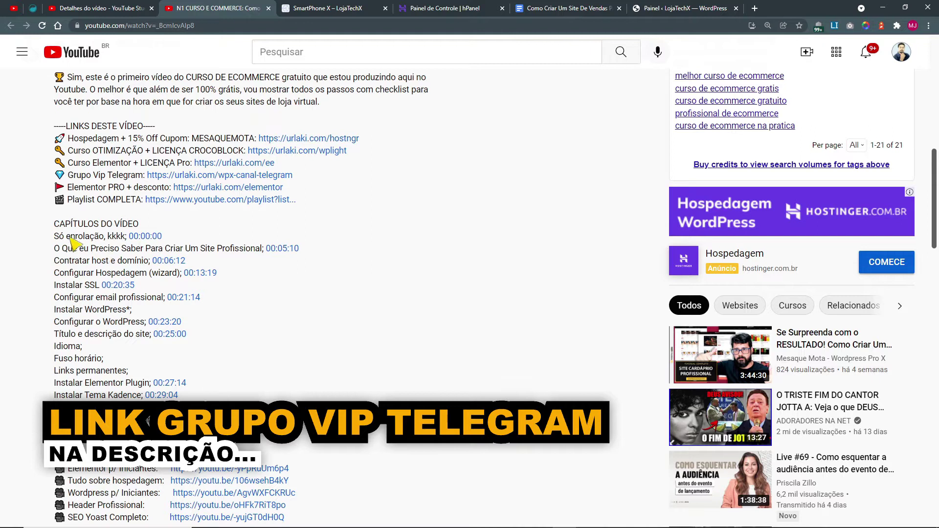
left_click_drag(55, 236, 191, 248)
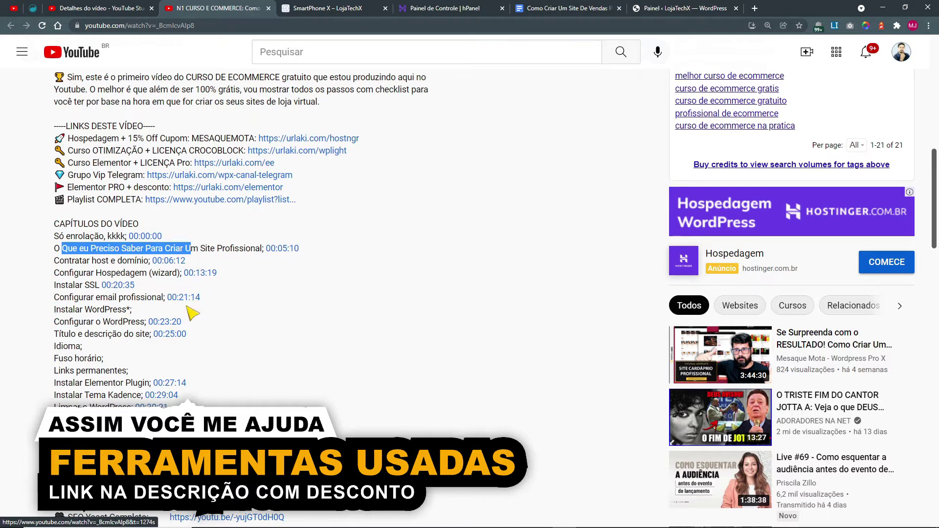
left_click(181, 338)
scroll(419, 325, "down", 7)
left_click(69, 399)
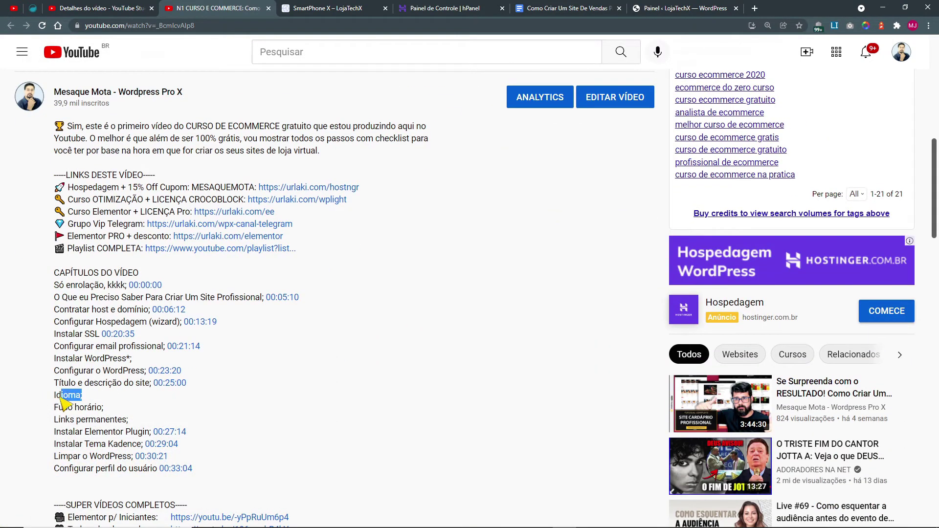
left_click_drag(54, 371, 93, 374)
scroll(287, 399, "up", 7)
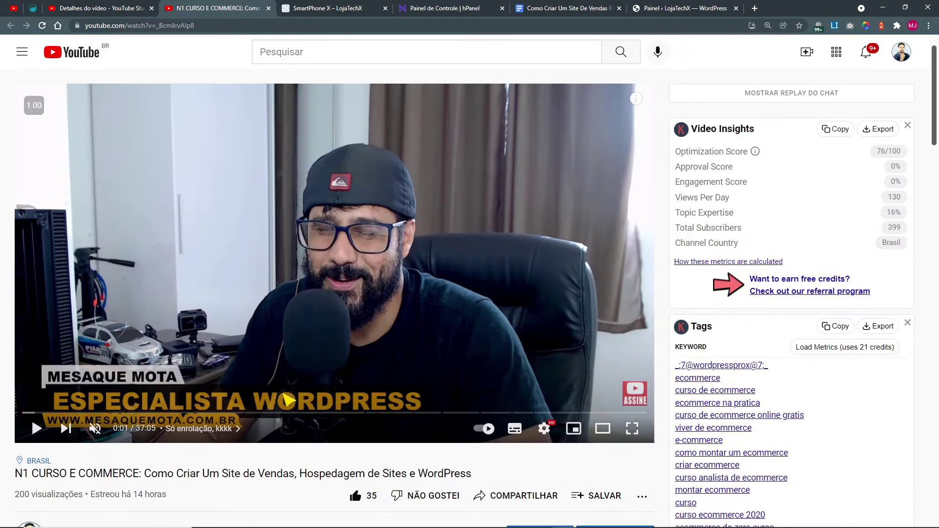
Step: Switch to the Google Docs course checklist and review the completed items on hosting, SSL, professional email and installing WordPress
left_click(589, 10)
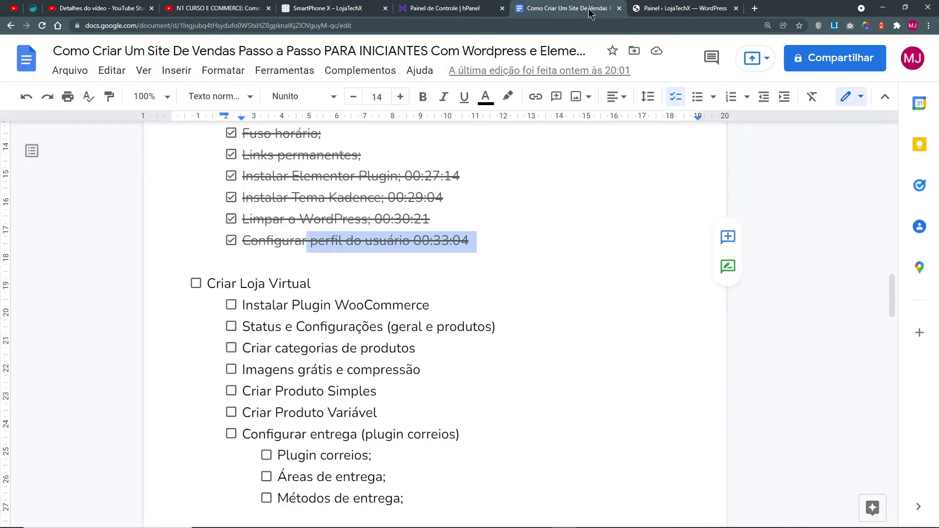
scroll(518, 421, "up", 4)
left_click(242, 159)
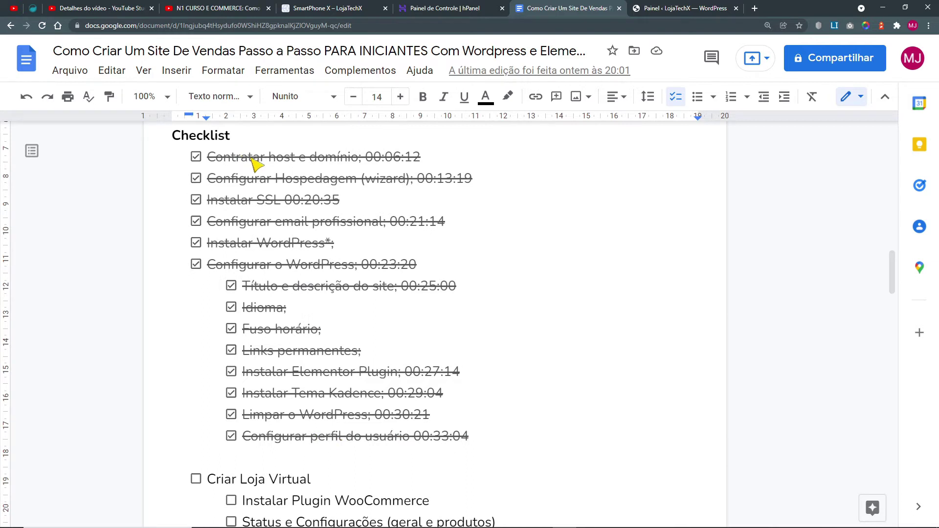
left_click_drag(270, 180, 465, 185)
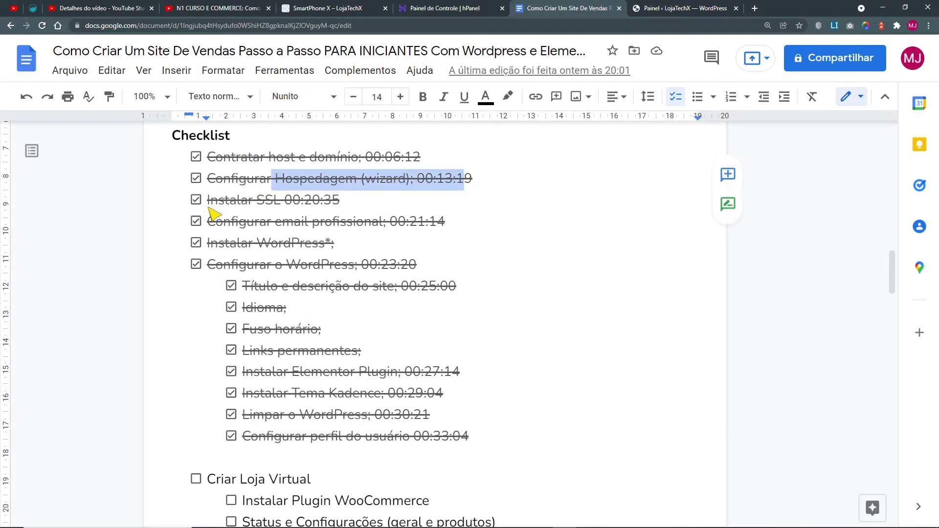
left_click_drag(209, 208, 313, 229)
left_click_drag(248, 222, 422, 224)
left_click_drag(210, 245, 336, 248)
left_click_drag(360, 180, 415, 180)
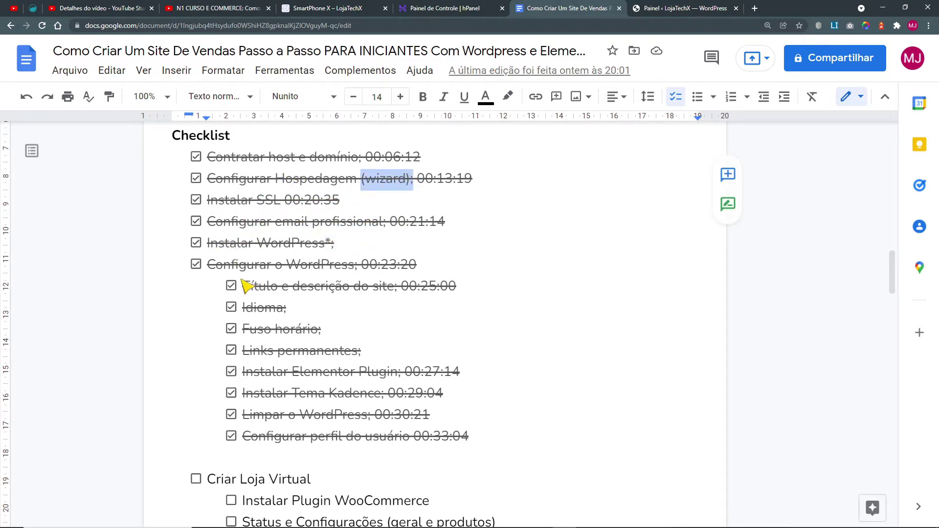
Step: Review the checklist's completed WordPress configuration items, from the site title through to the user profile setup
left_click_drag(234, 269, 425, 271)
left_click(283, 310)
left_click_drag(252, 288, 332, 290)
left_click_drag(243, 306, 318, 331)
left_click_drag(253, 350, 444, 375)
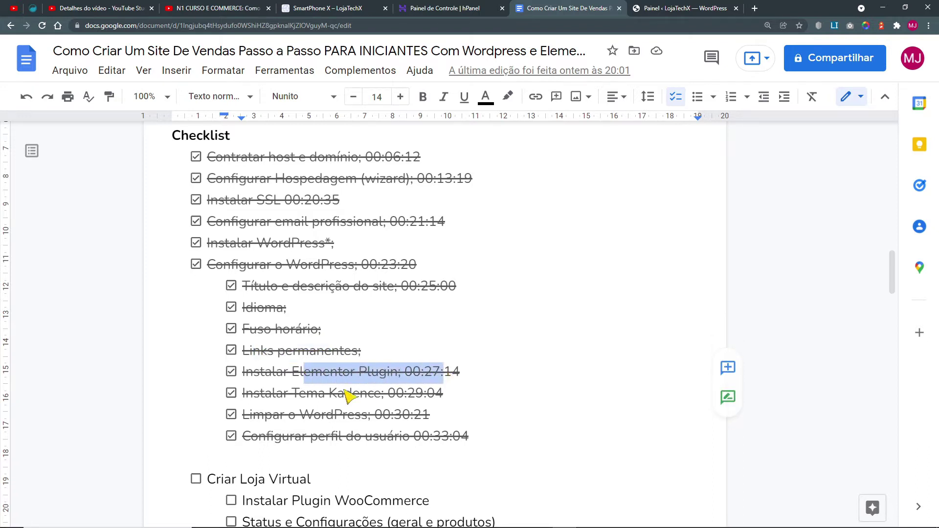
left_click_drag(292, 394, 397, 395)
left_click_drag(271, 417, 372, 417)
left_click_drag(303, 438, 440, 440)
scroll(435, 453, "down", 1)
scroll(437, 460, "down", 3)
Step: Mark only the Instalar Plugin WooCommerce item as done under Criar Loja Virtual in the checklist
left_click(196, 283)
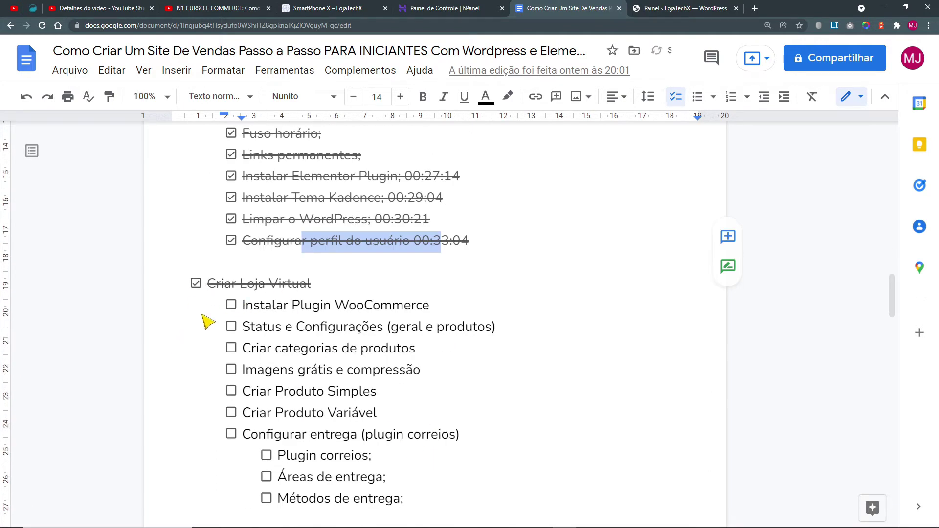
key("ctrl+z")
left_click(266, 306)
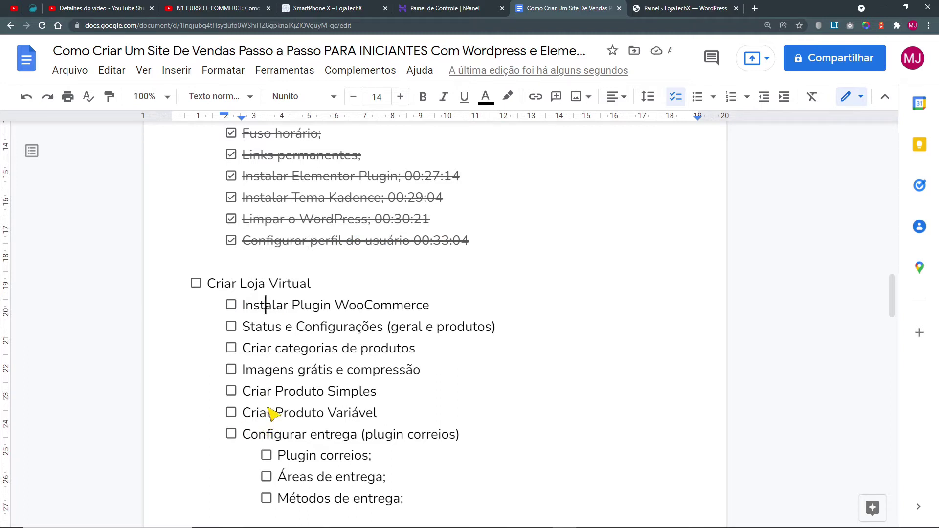
left_click(231, 305)
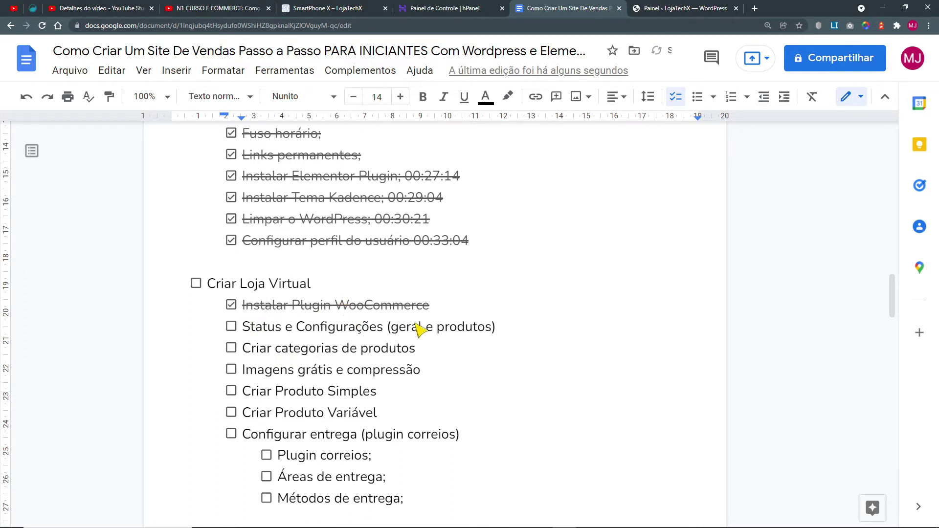
Step: Switch to the LojaTechX WordPress dashboard and view the site's public home page
left_click(687, 8)
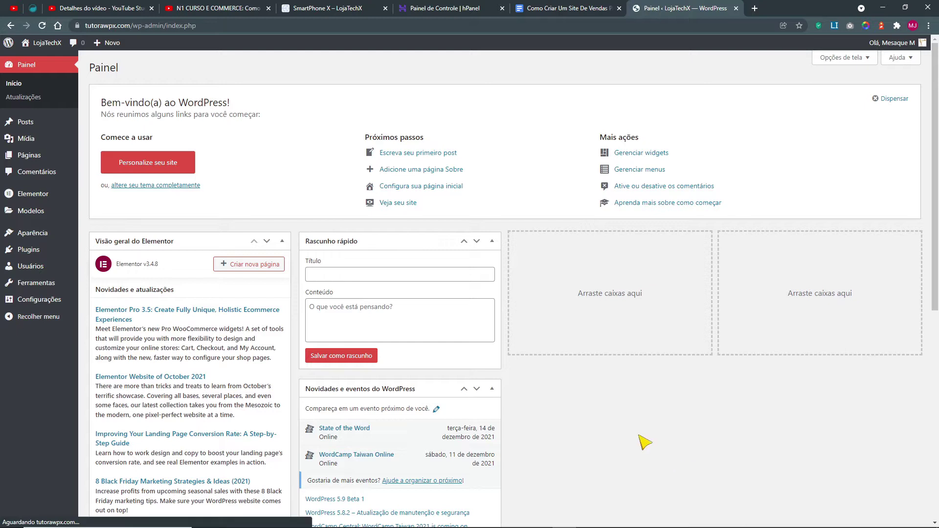
left_click(49, 56)
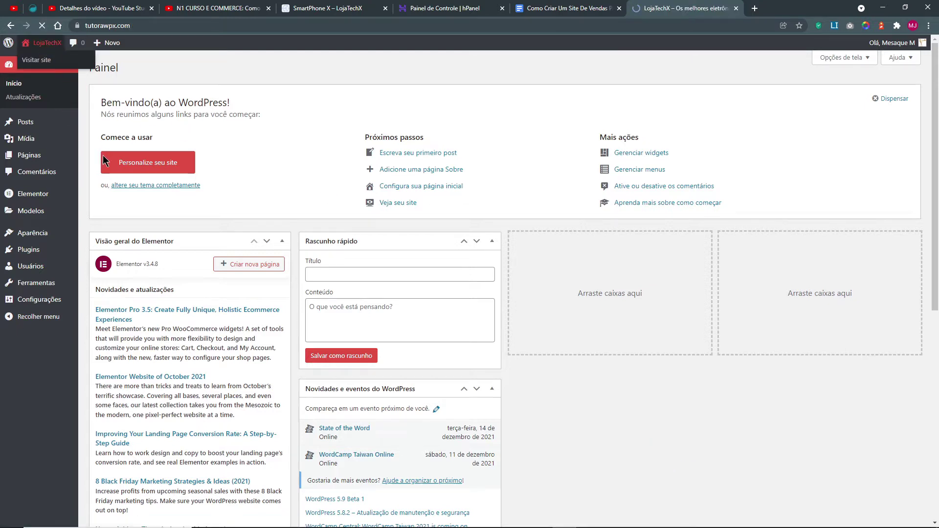
left_click(196, 73)
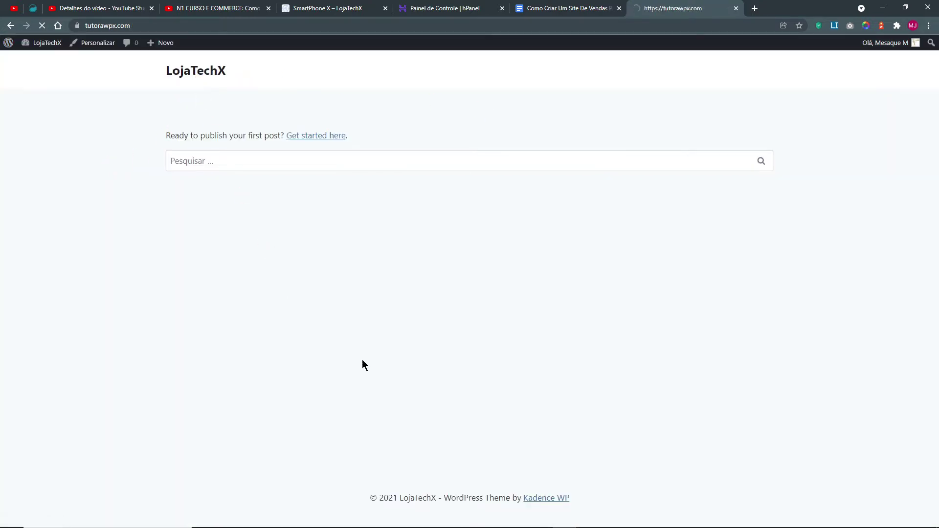
Step: Return to the site's admin dashboard by adding /wp-admin to the tutorawpx.com address
mouse_move(50, 47)
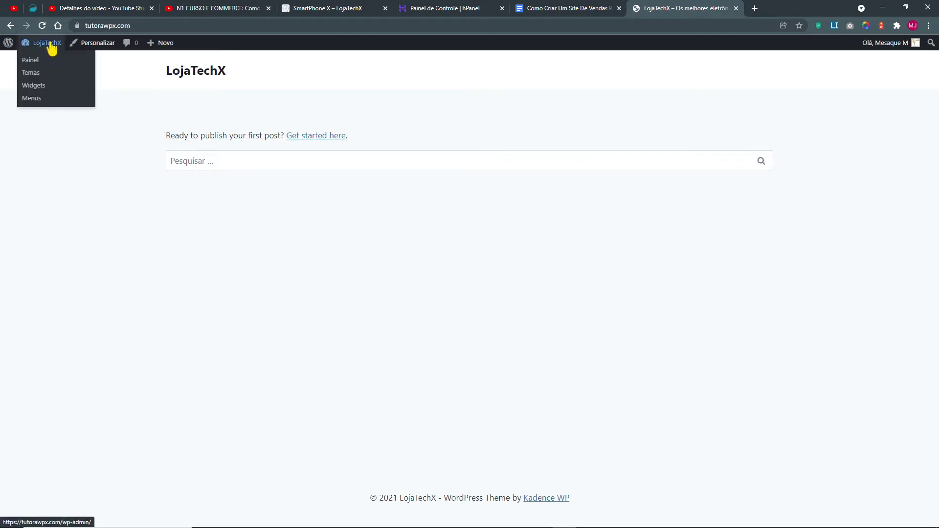
left_click(164, 25)
left_click(165, 25)
type("/wp-admin")
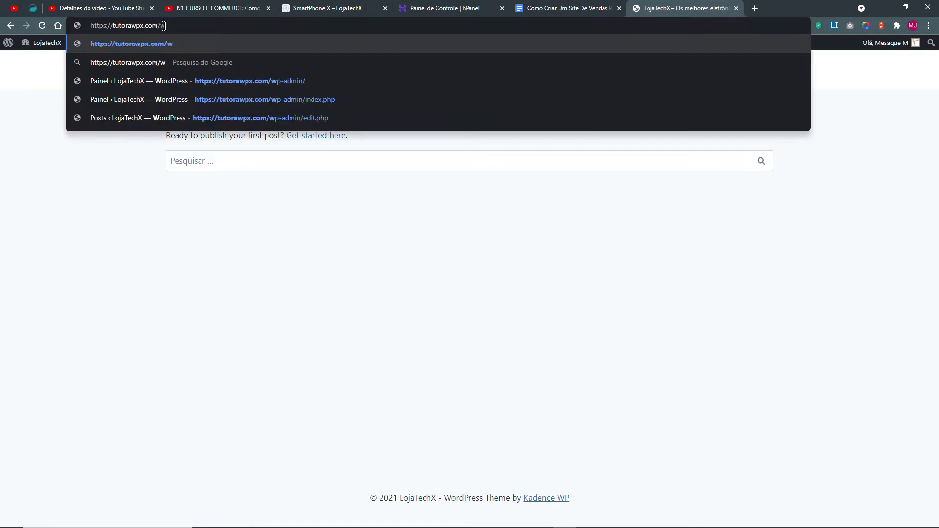
key("Return")
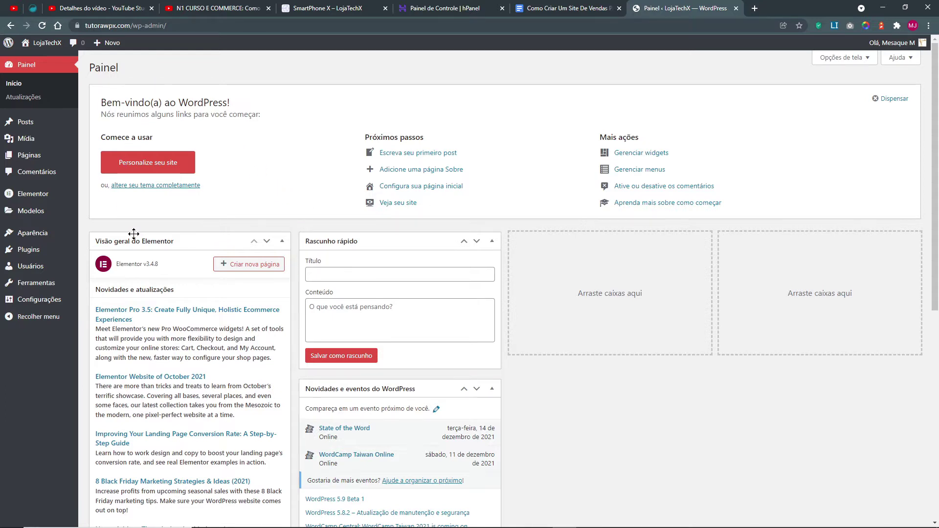
Step: Open the page for adding new plugins and browse the featured ones
key("ctrl+plus")
key("ctrl+plus")
mouse_move(46, 306)
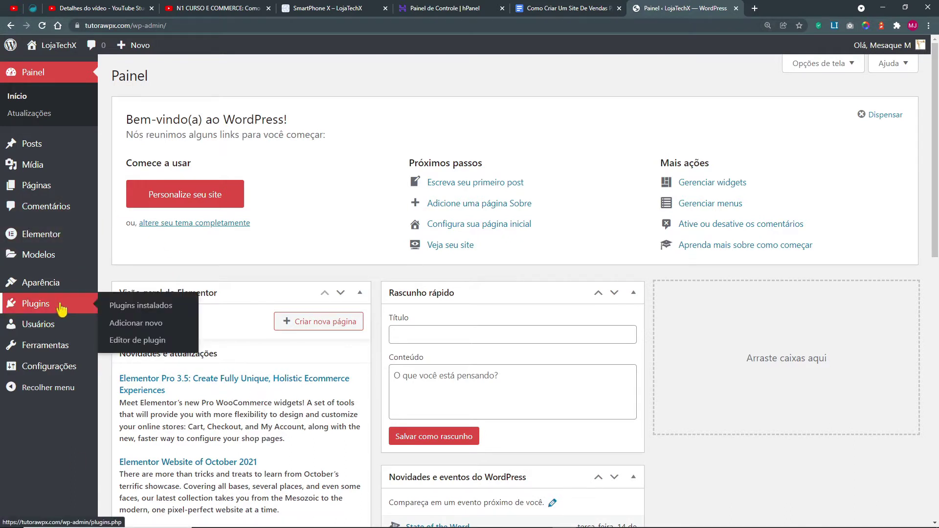
left_click(139, 323)
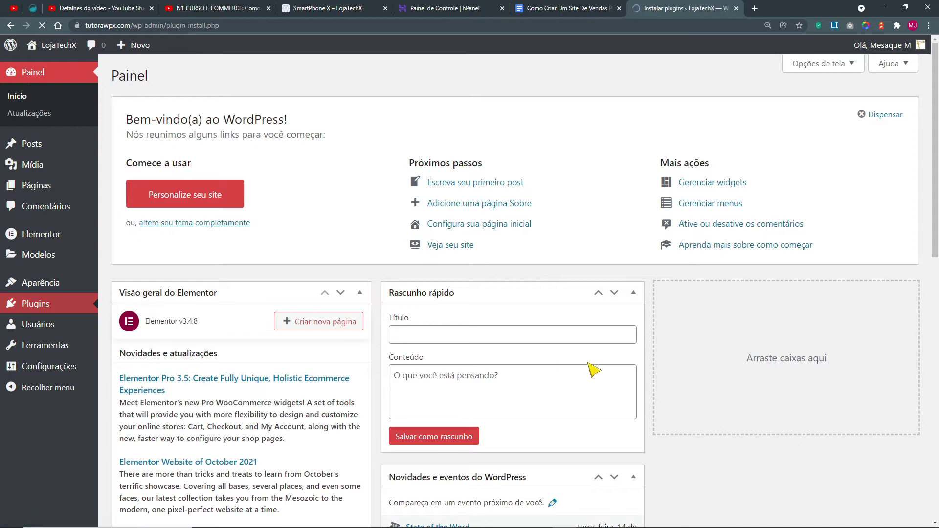
scroll(631, 376, "down", 10)
scroll(663, 386, "up", 10)
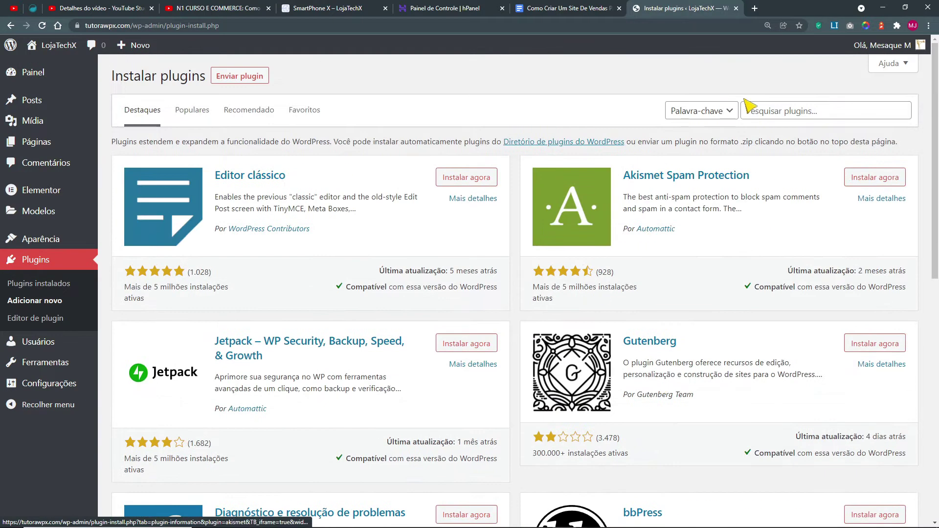
Step: Search the plugin directory for woocommerce
left_click(772, 109)
type("woocom")
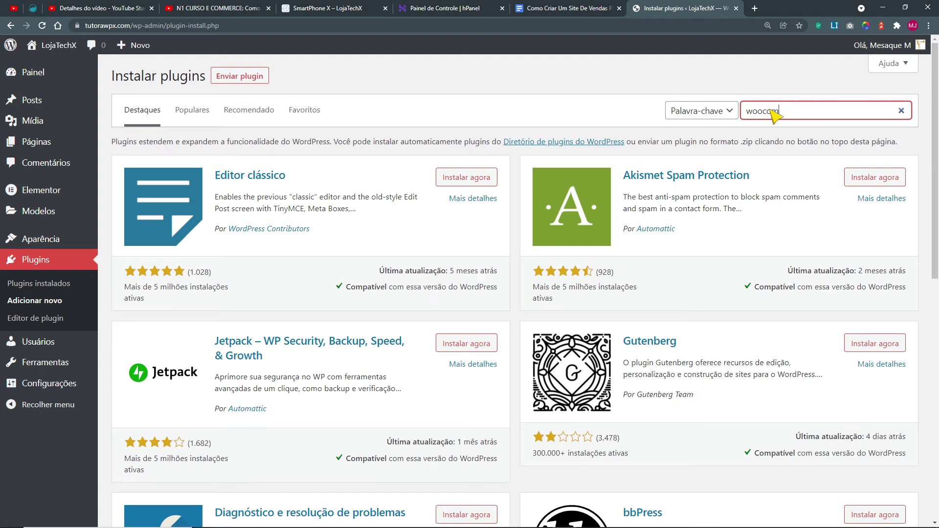
type("merce")
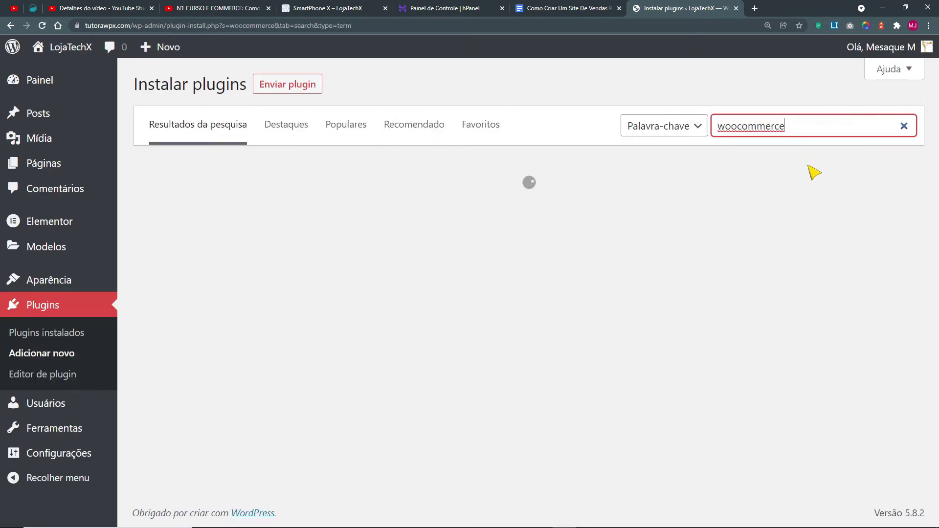
key("ctrl+plus")
key("ctrl+plus")
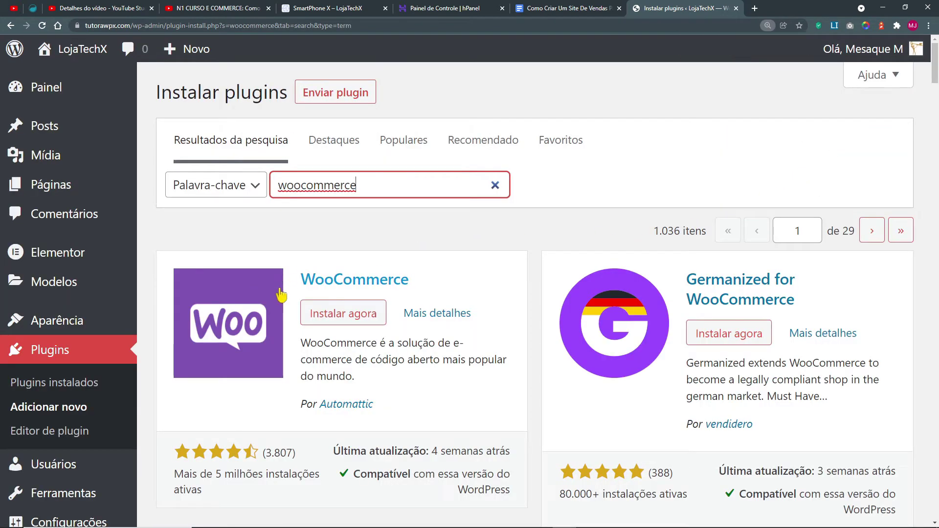
Step: Examine the WooCommerce plugin's rating count, number of active installations and last update date
scroll(283, 294, "down", 1)
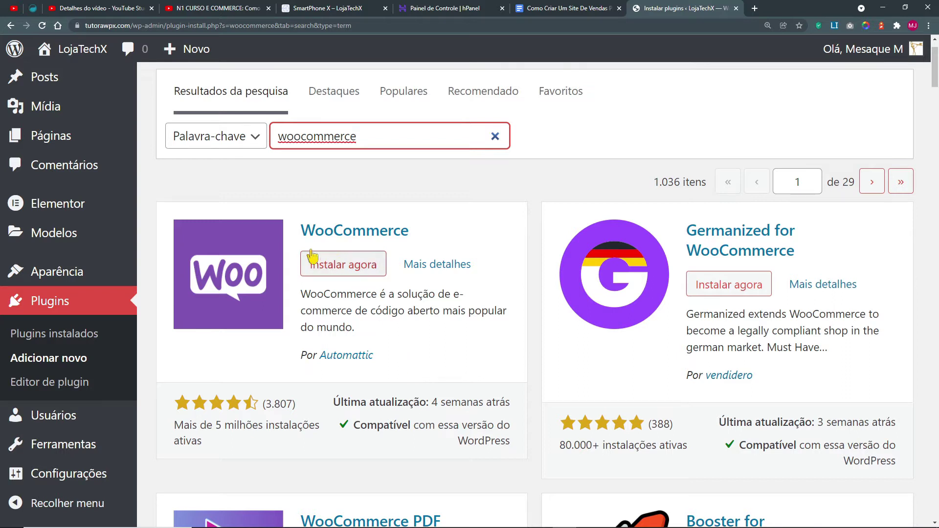
left_click(224, 415)
double_click(279, 404)
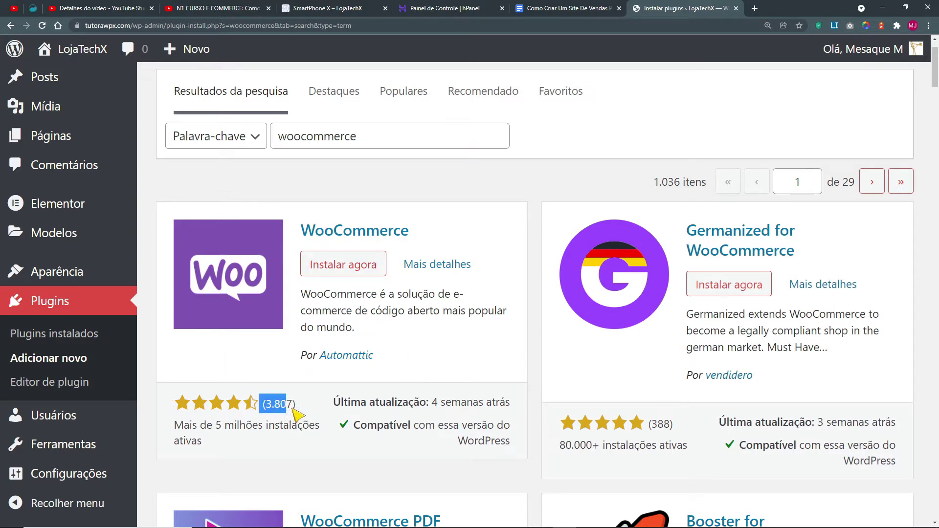
left_click(299, 415)
left_click_drag(266, 408, 292, 407)
left_click_drag(215, 425, 247, 444)
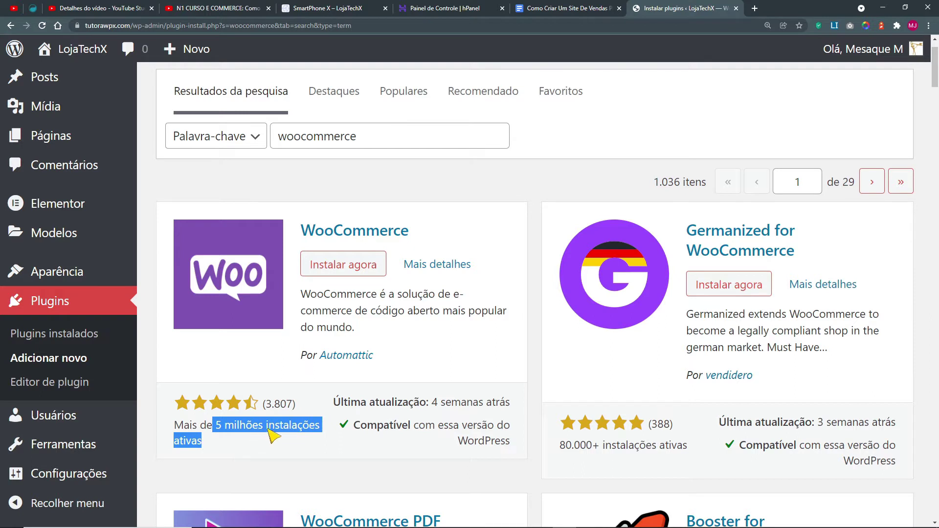
left_click(433, 407)
left_click_drag(432, 406, 512, 406)
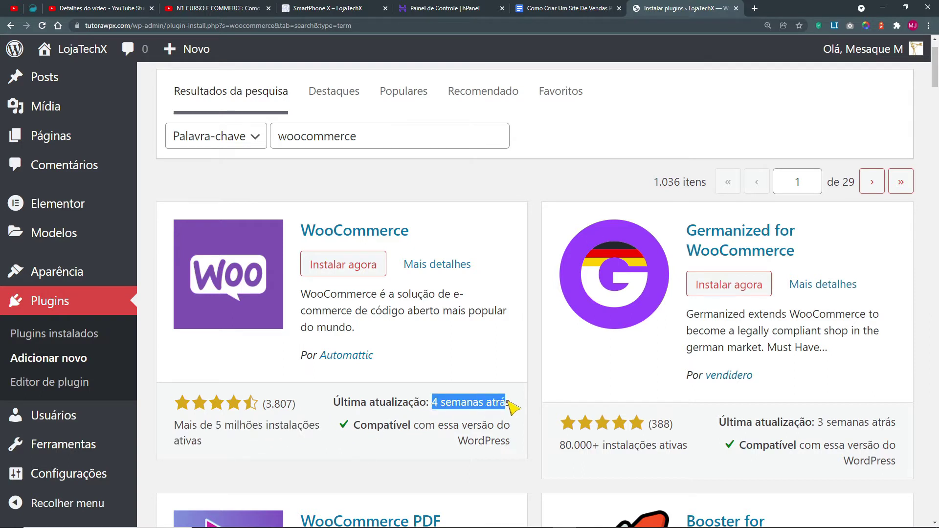
Step: Install the WooCommerce plugin by Automattic
left_click(325, 268)
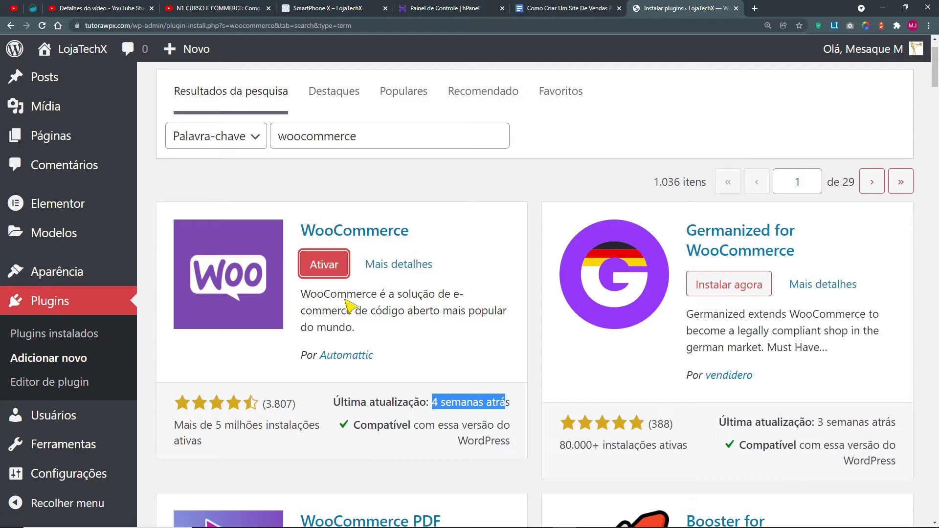
Step: Activate the WooCommerce plugin and review the store details form of its setup wizard
left_click(329, 268)
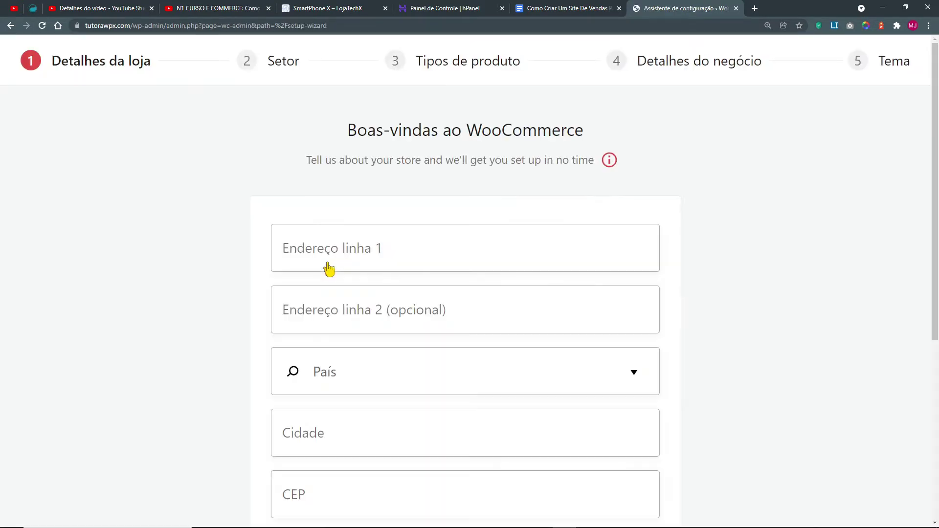
scroll(390, 325, "down", 3)
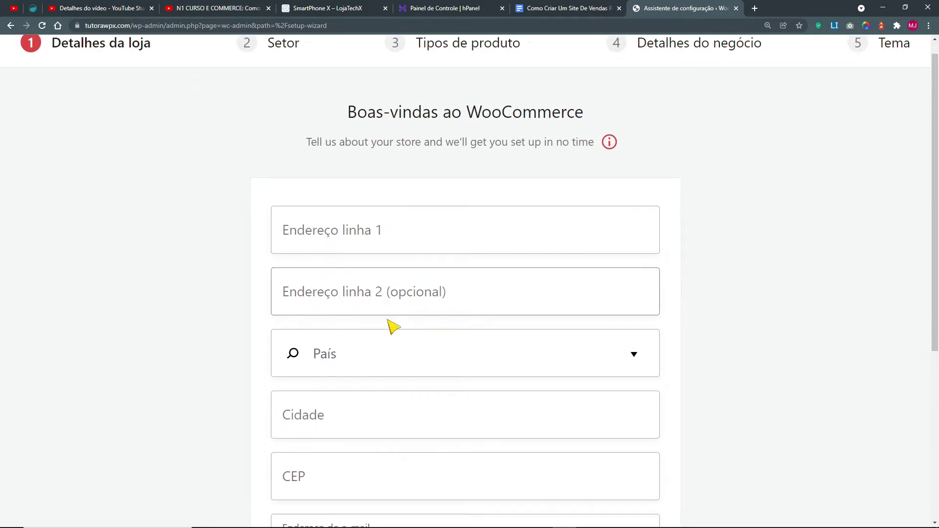
key("ctrl+0")
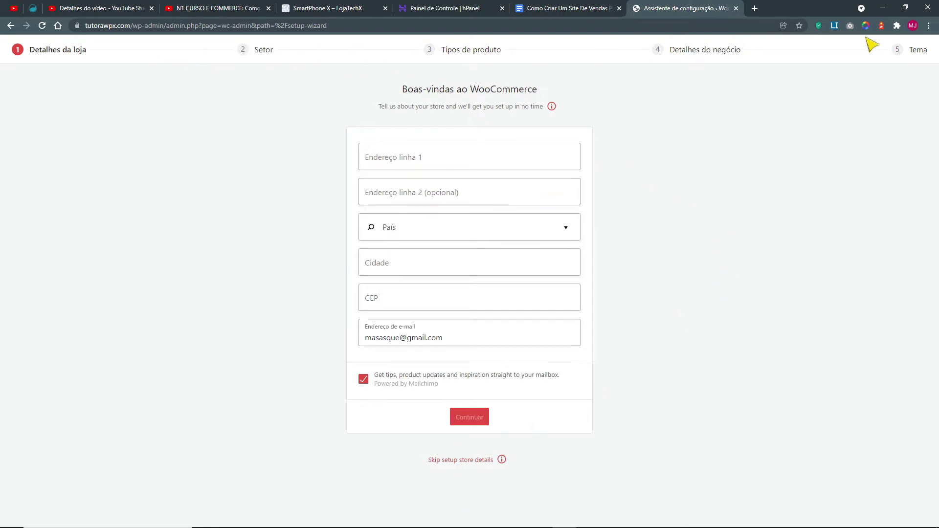
scroll(437, 464, "up", 2)
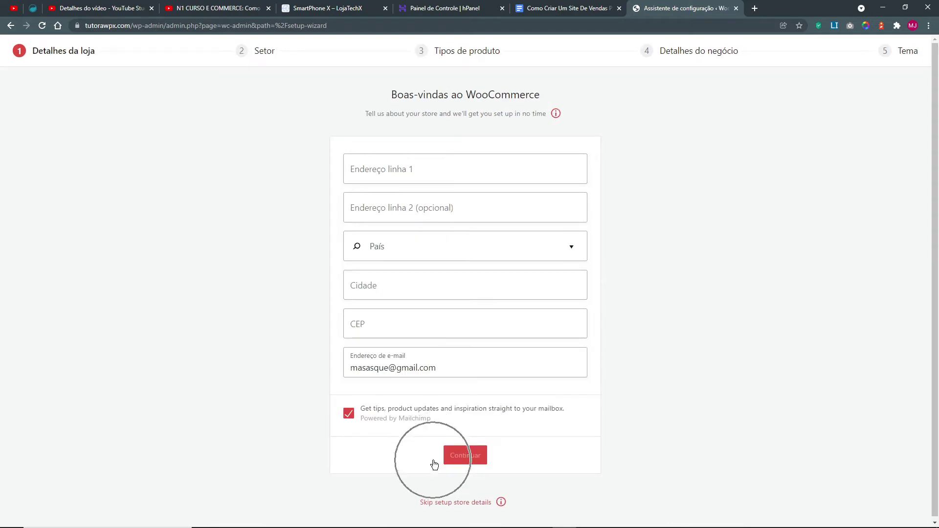
scroll(430, 450, "down", 1)
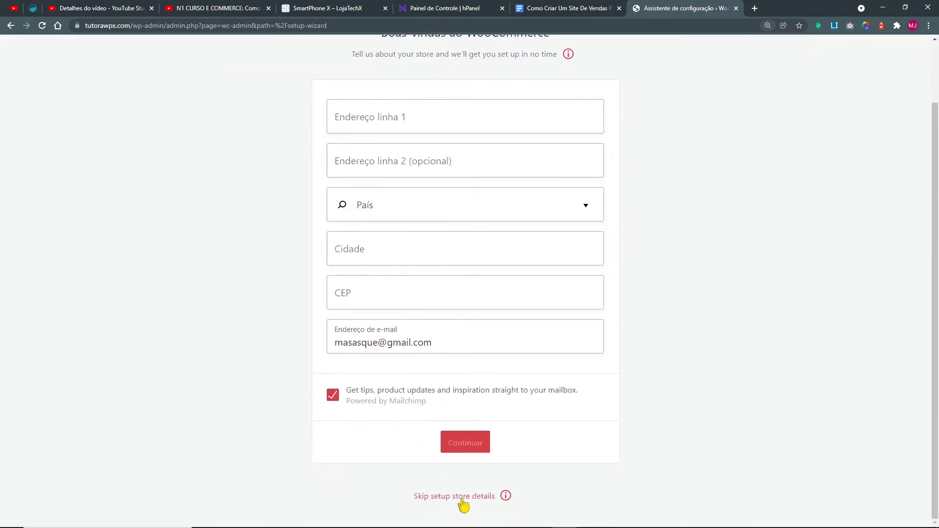
scroll(463, 504, "up", 2)
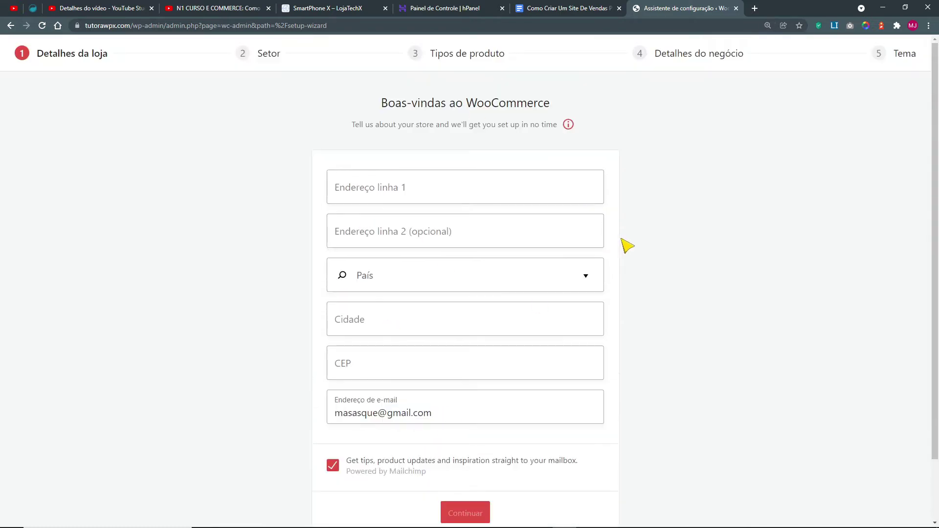
scroll(437, 498, "down", 1)
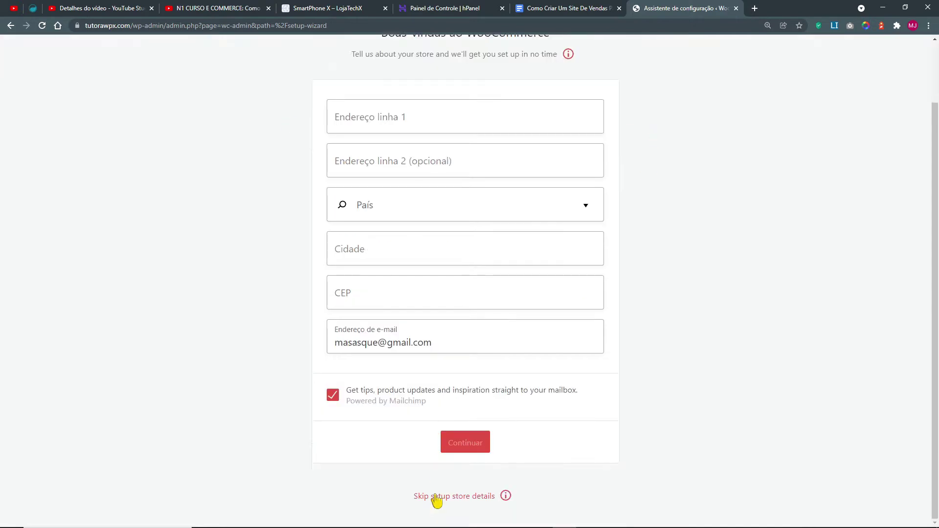
Step: Skip the store details setup, declining usage tracking, and page through the WooCommerce welcome tour
left_click(436, 497)
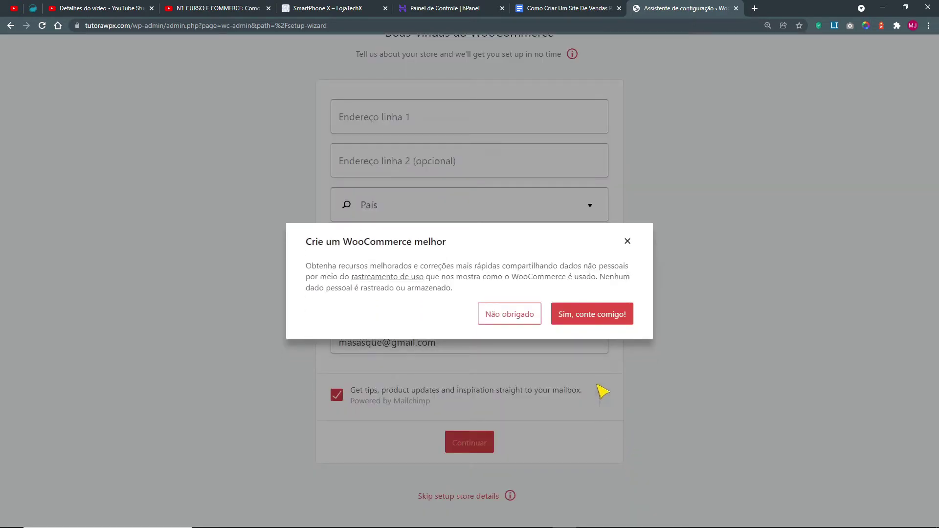
left_click(528, 315)
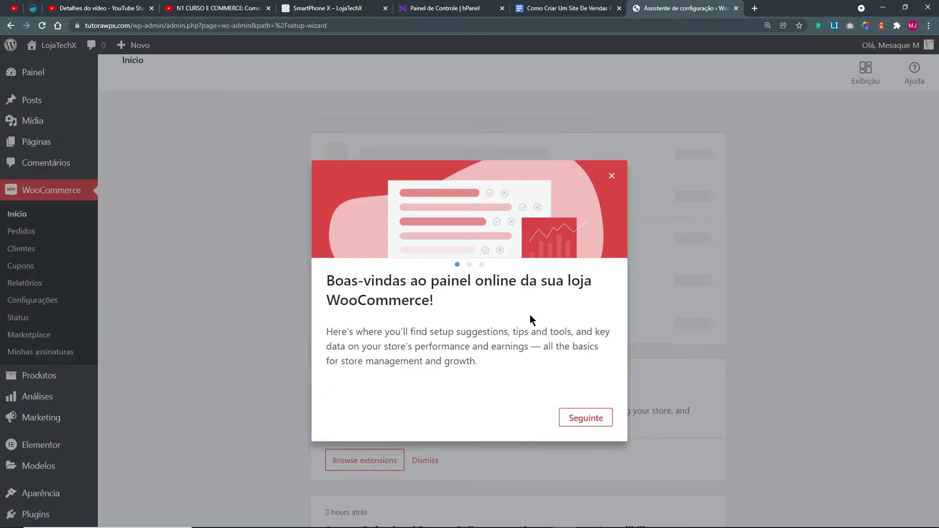
left_click(592, 397)
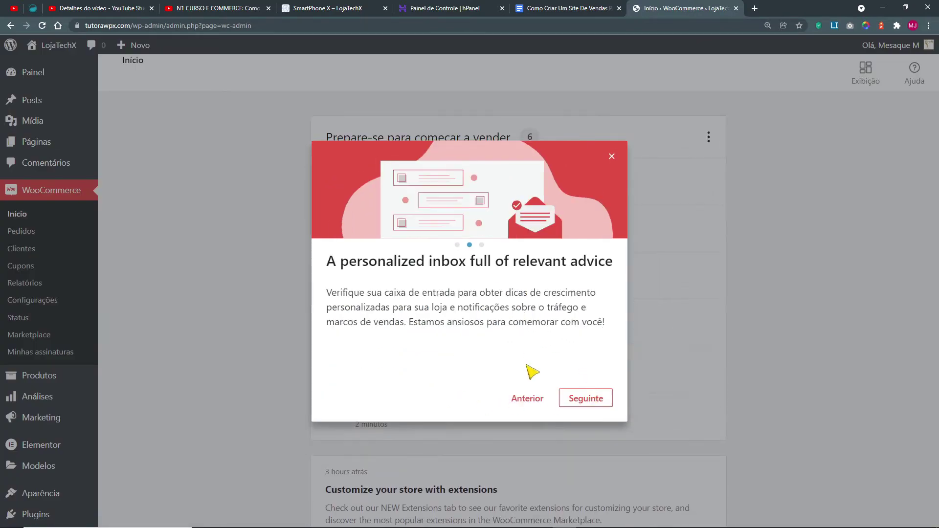
left_click(582, 398)
left_click(582, 398)
left_click(582, 406)
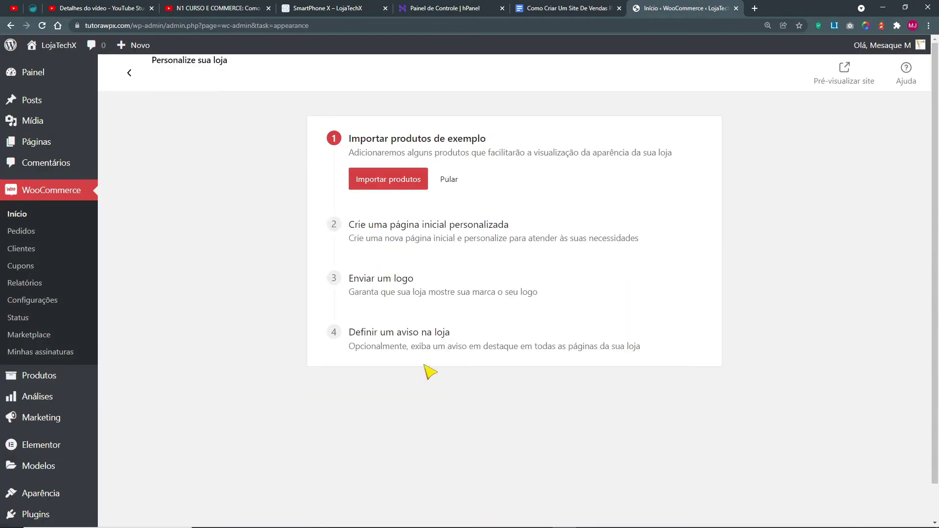
Step: Review the store personalization tasks, from importing sample products to setting a store notice
left_click_drag(392, 153, 470, 139)
left_click_drag(376, 225, 430, 296)
left_click_drag(355, 332, 460, 338)
left_click(470, 371)
Step: Check the "Status e Configurações (geral e produtos)" item in the Google Docs course checklist, and return to the WooCommerce admin
left_click(555, 18)
left_click_drag(243, 334, 510, 333)
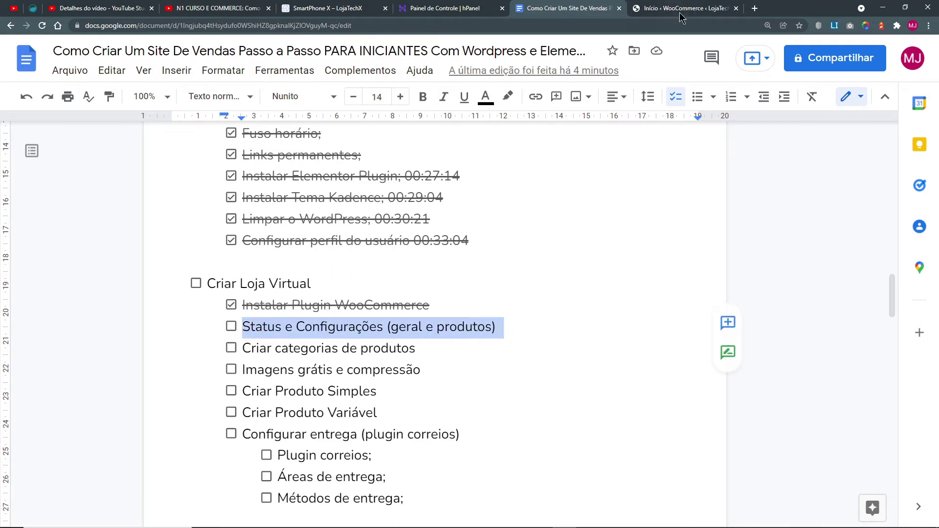
left_click(663, 10)
left_click(579, 15)
left_click(663, 11)
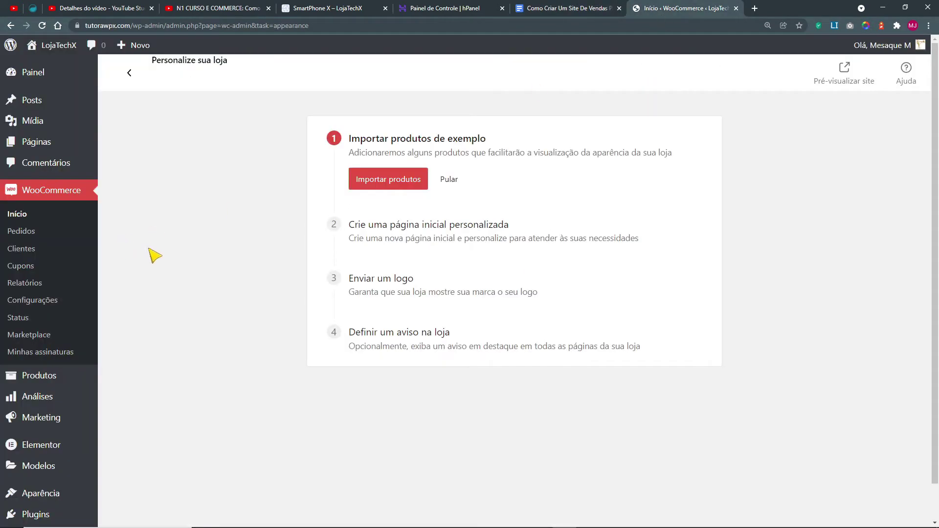
Step: Open the WooCommerce system status and examine the WordPress environment section
left_click(18, 322)
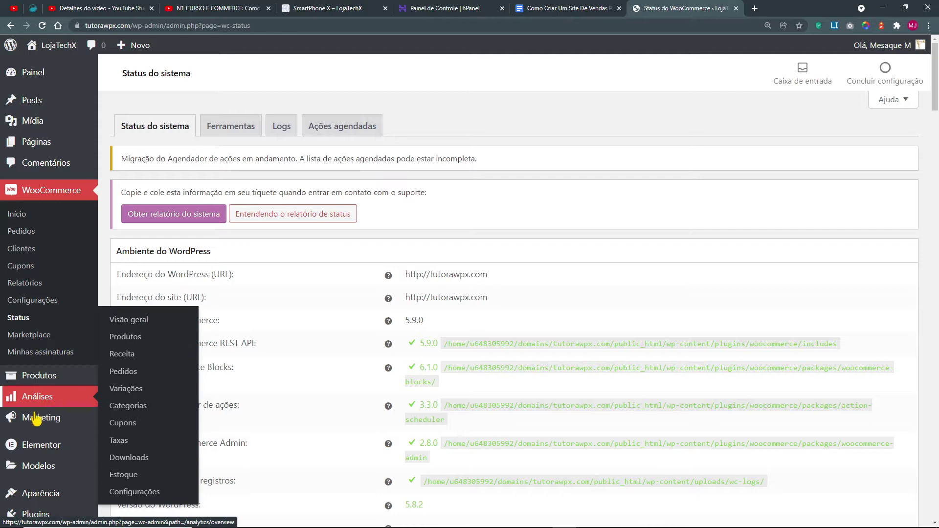
mouse_move(36, 426)
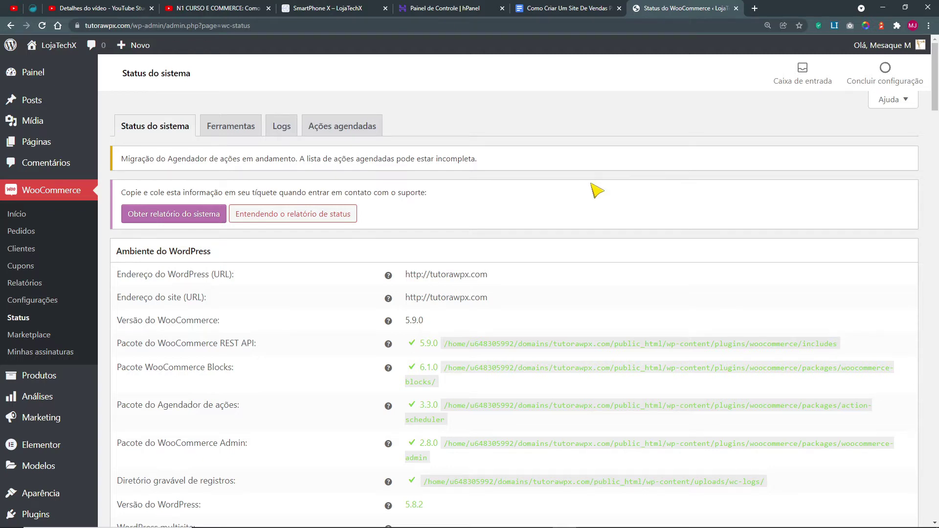
scroll(597, 191, "down", 4)
scroll(227, 163, "up", 4)
left_click(133, 128)
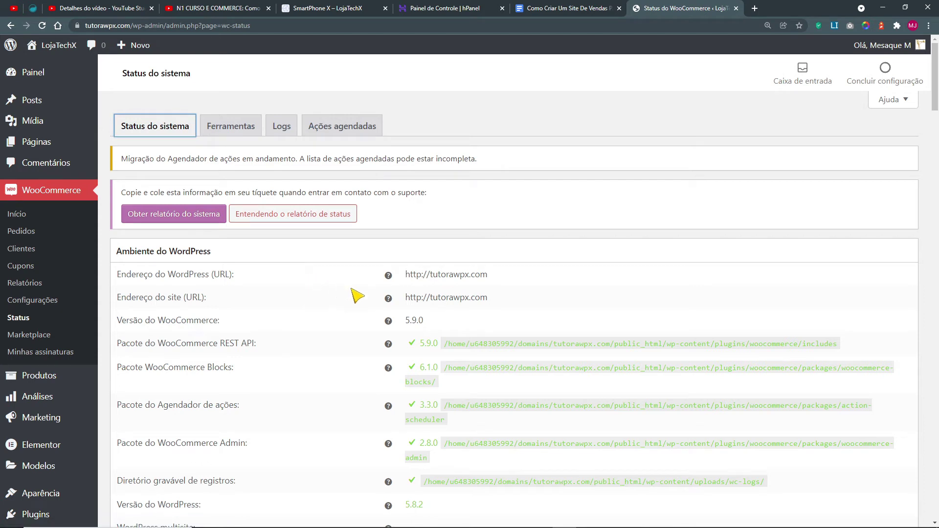
scroll(408, 318, "down", 2)
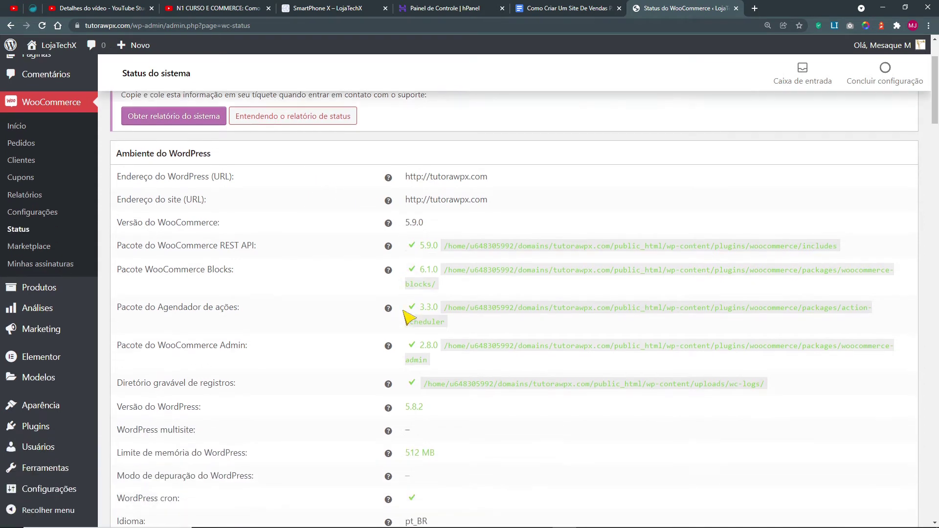
scroll(407, 318, "down", 2)
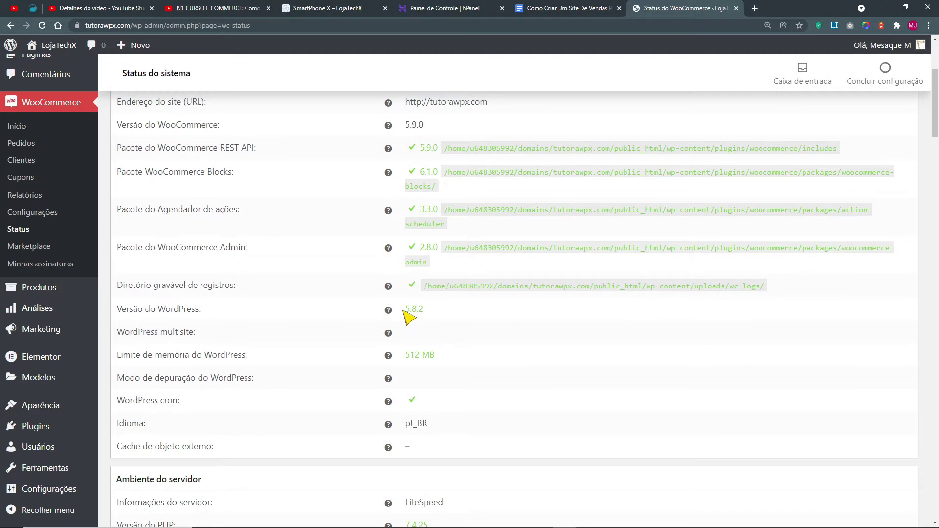
scroll(404, 311, "down", 4)
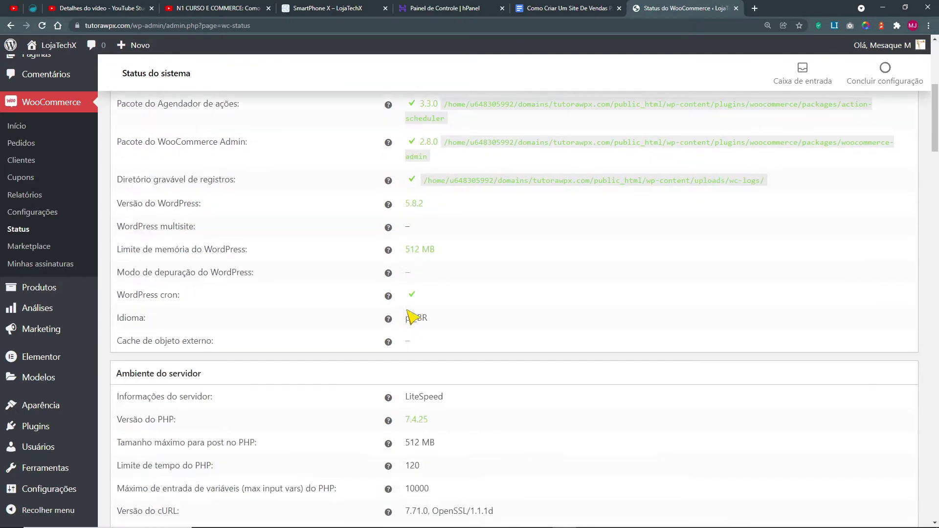
Step: Examine the PHP version and the maximum upload size in the server environment section
left_click_drag(405, 331, 443, 334)
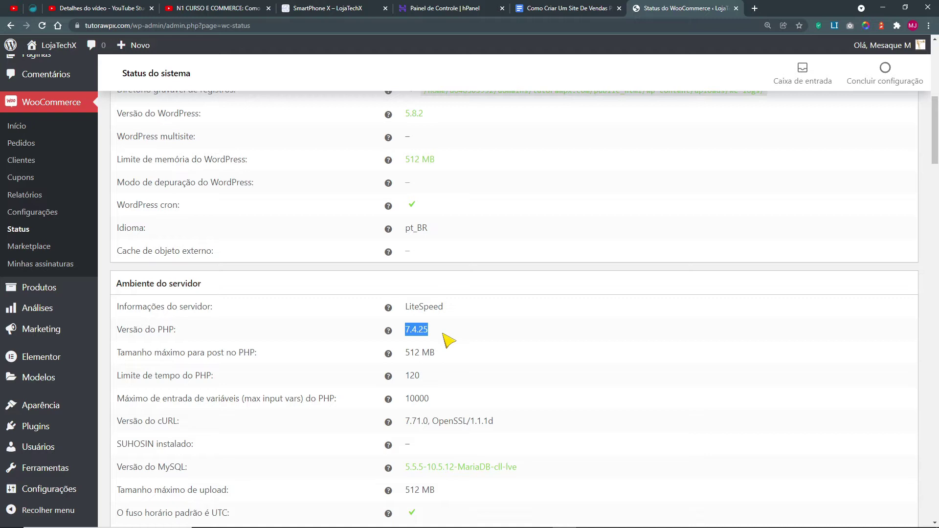
left_click(427, 333)
left_click_drag(405, 330, 455, 364)
left_click(456, 365)
left_click_drag(406, 330, 440, 332)
scroll(440, 379, "down", 1)
scroll(444, 382, "down", 4)
left_click_drag(406, 294, 466, 295)
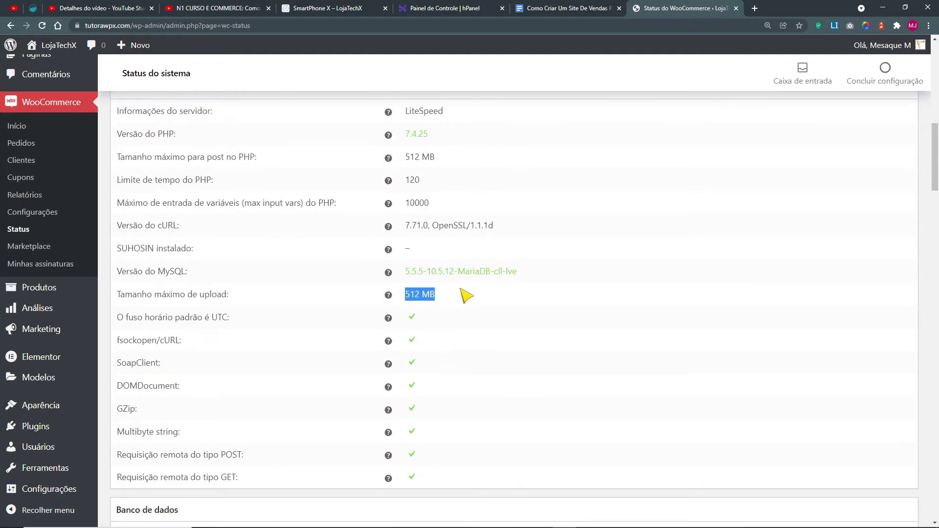
Step: Look through the database section of the status report and check the secure connection (HTTPS) entry under security
scroll(478, 294, "down", 9)
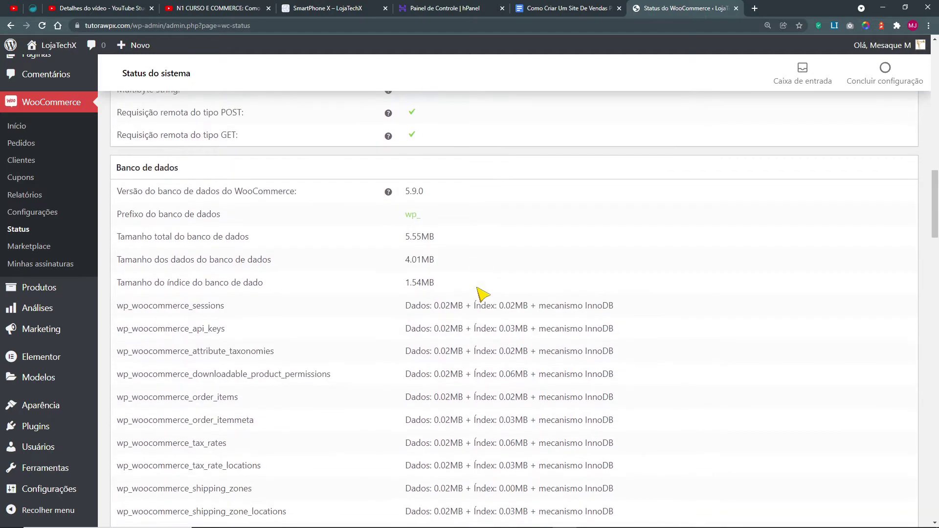
scroll(482, 293, "down", 20)
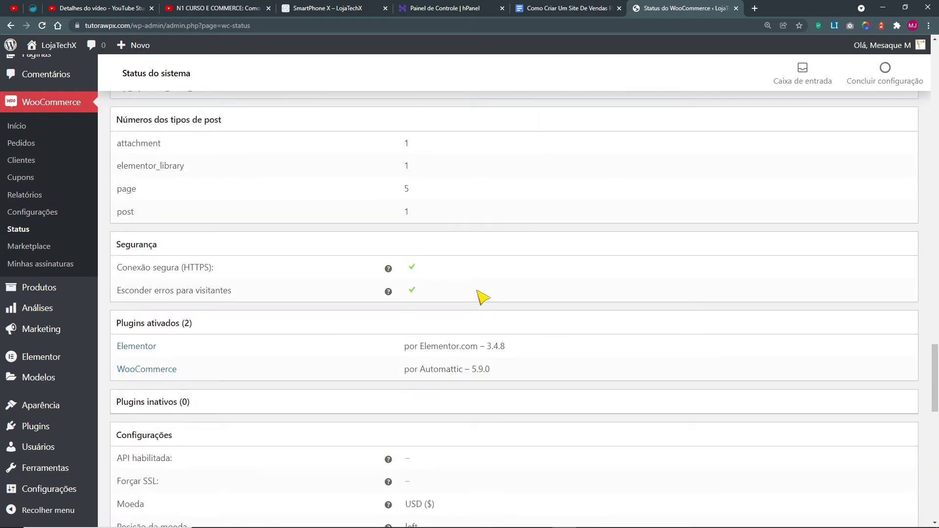
scroll(483, 297, "up", 1)
scroll(483, 297, "down", 2)
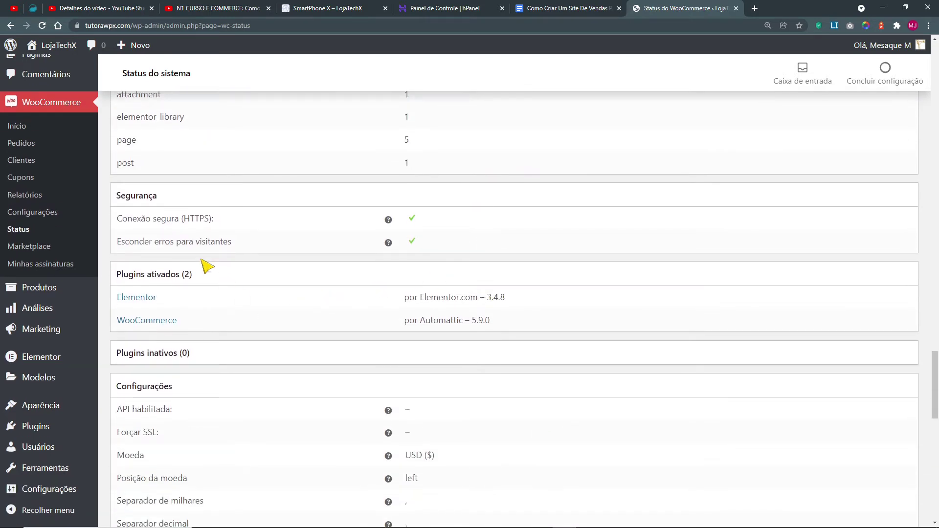
left_click_drag(186, 218, 224, 222)
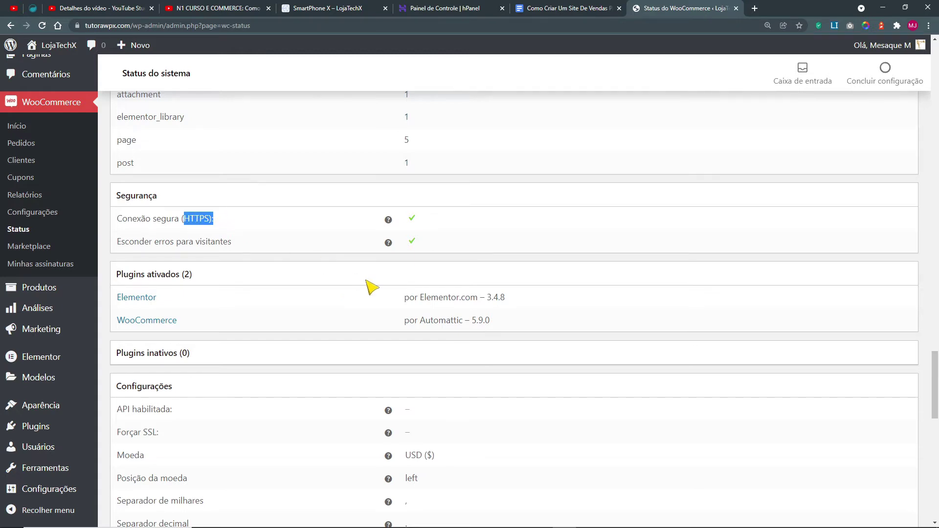
Step: Examine the active plugins, the store currency and the WooCommerce pages, including the terms and conditions entry
scroll(369, 288, "down", 3)
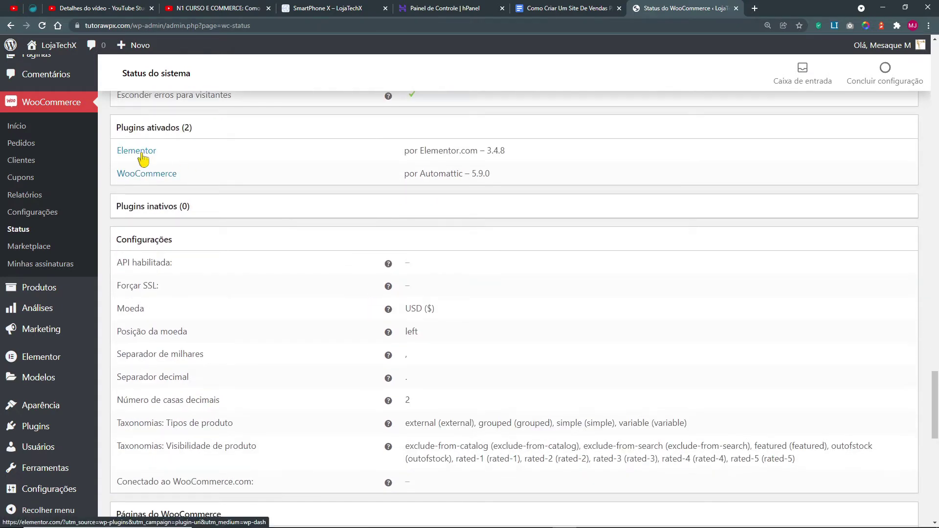
scroll(484, 288, "down", 1)
scroll(483, 286, "down", 3)
left_click_drag(404, 163, 451, 165)
scroll(467, 215, "down", 1)
scroll(474, 234, "down", 3)
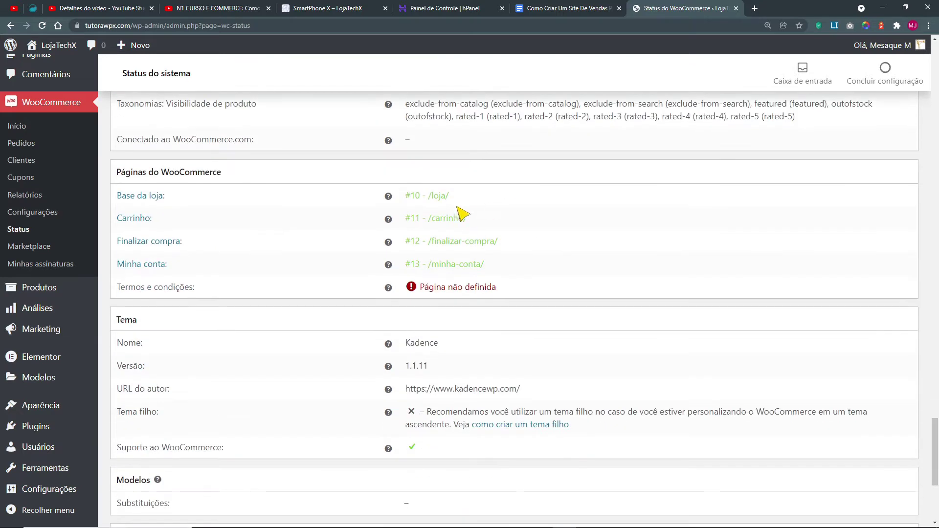
left_click_drag(117, 288, 520, 290)
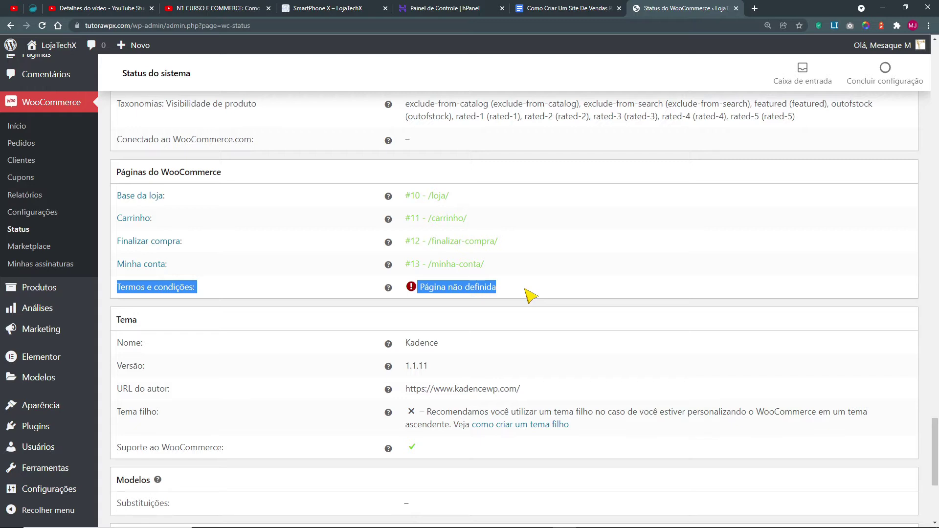
Step: Read the child theme recommendation in the theme section and look over the rest of the status report
scroll(531, 294, "down", 4)
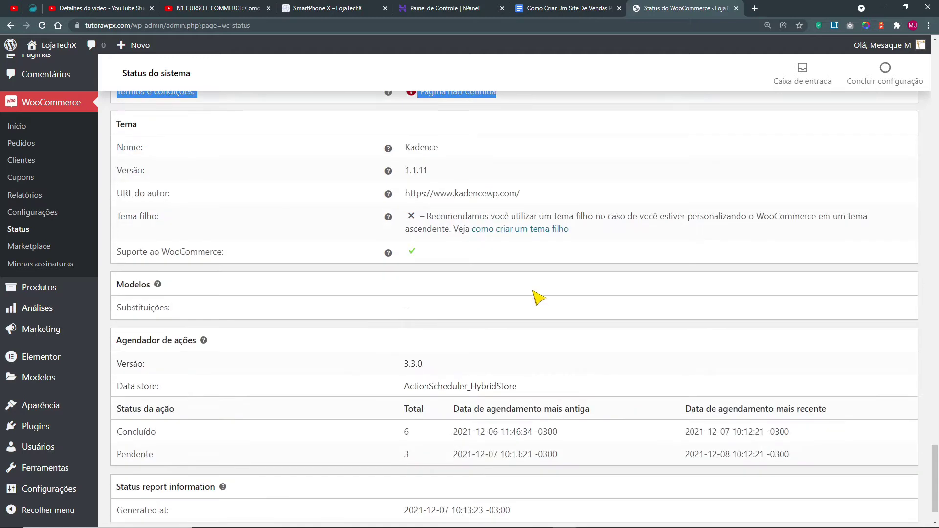
left_click_drag(426, 216, 587, 241)
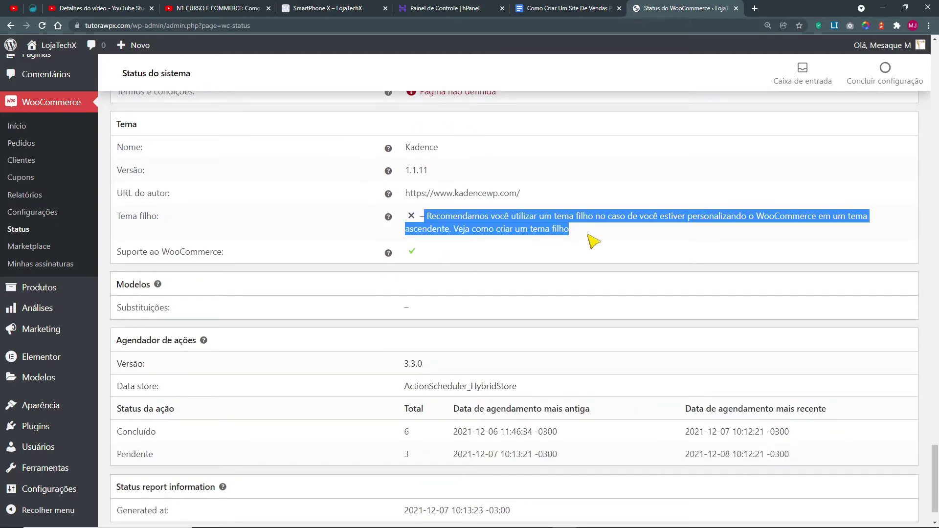
left_click(446, 221)
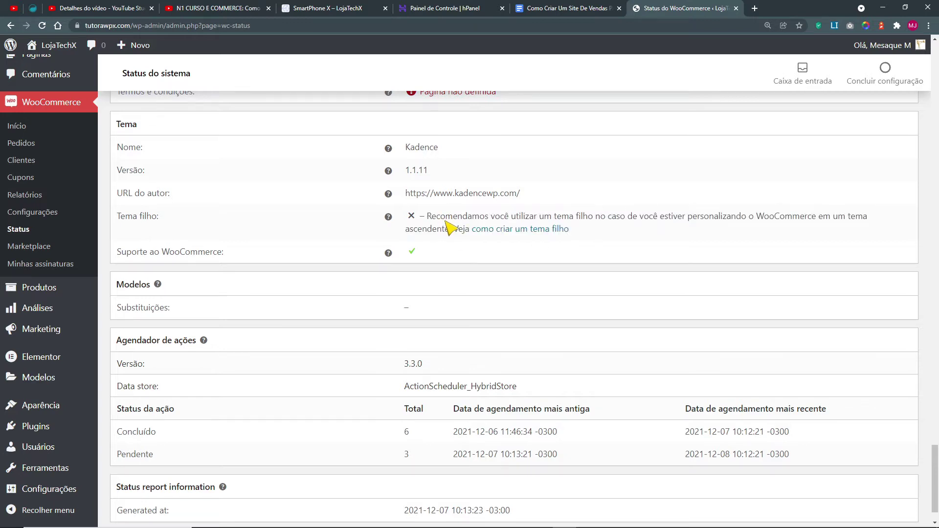
scroll(470, 239, "down", 1)
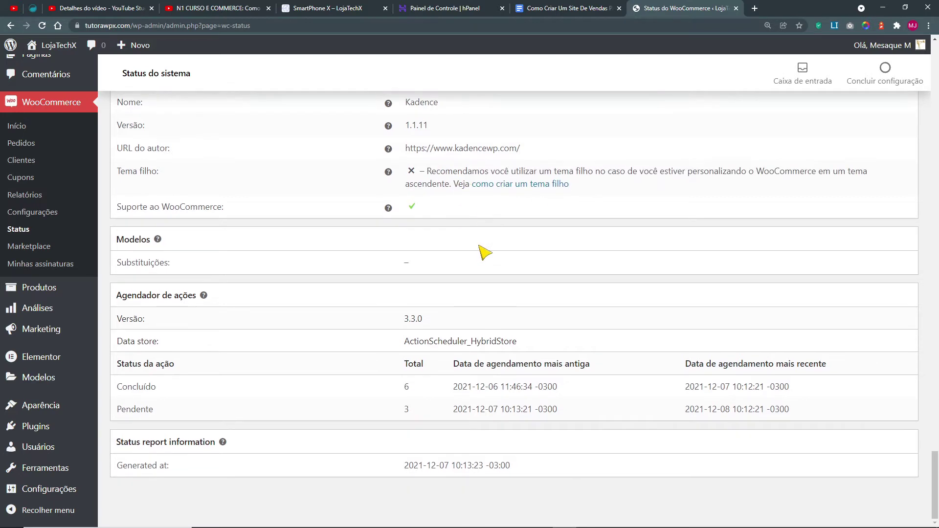
scroll(443, 407, "up", 6)
scroll(443, 407, "up", 20)
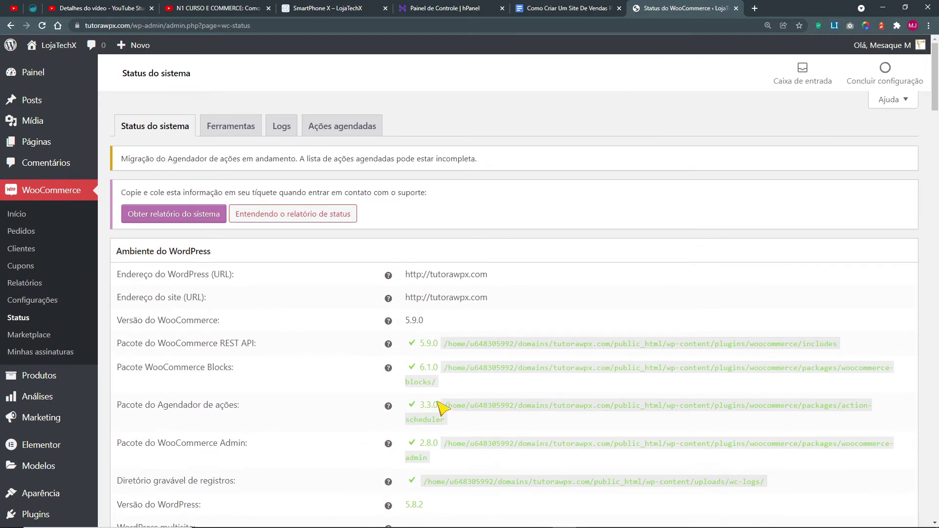
Step: Open the WooCommerce status tools and examine the transient clearing and orphaned variations (Variações órfãs) tools
left_click(227, 128)
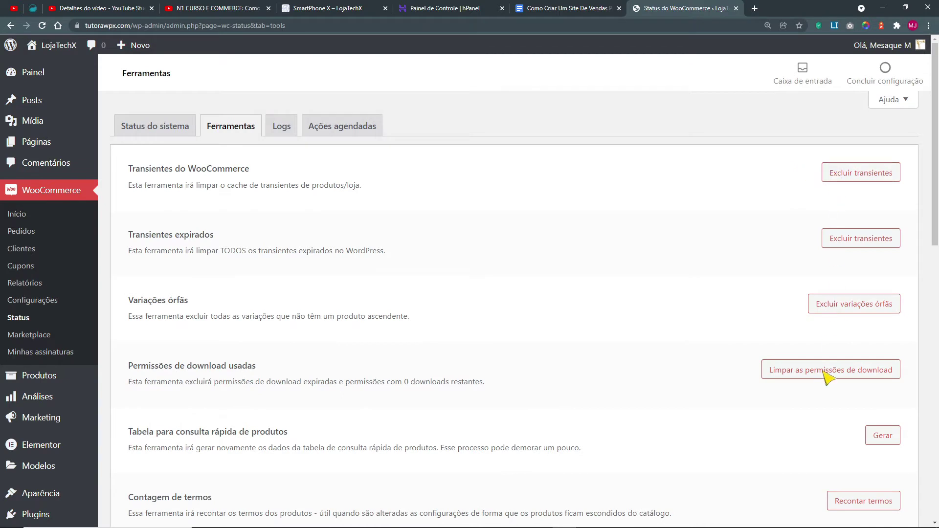
left_click_drag(129, 169, 271, 180)
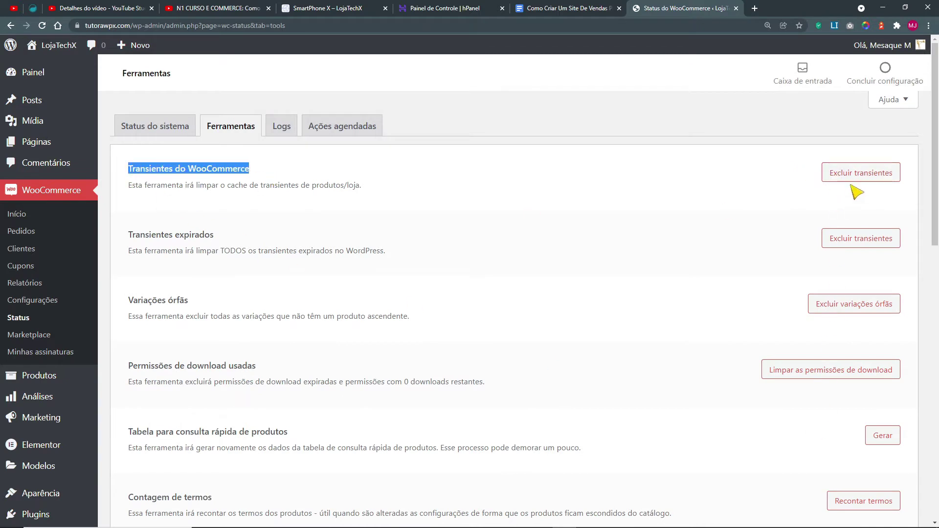
left_click_drag(131, 237, 215, 239)
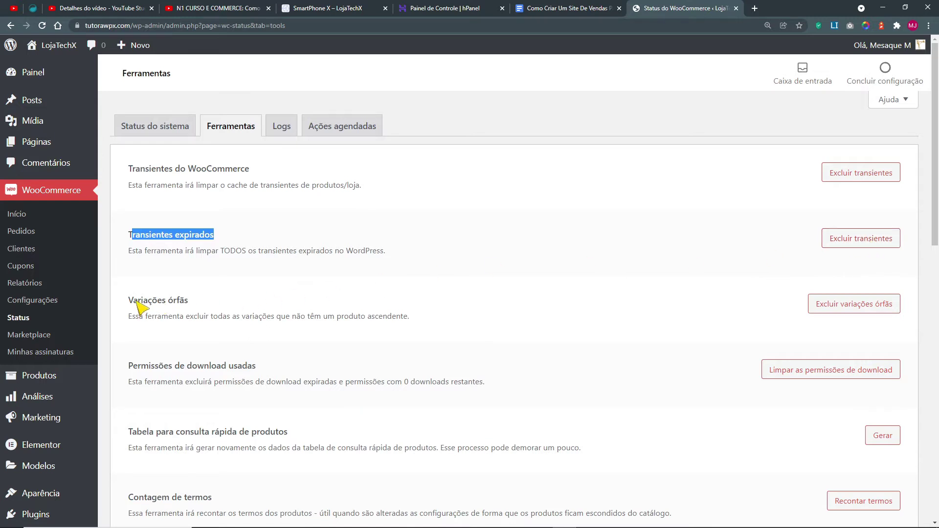
left_click_drag(137, 300, 188, 300)
scroll(714, 311, "down", 2)
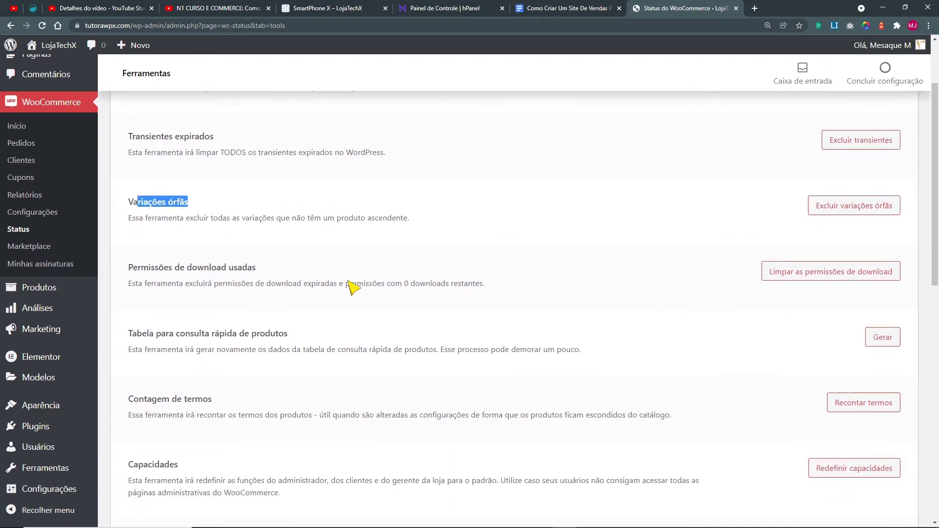
Step: Look through the tools from used download permissions to the one that creates the default WooCommerce pages
scroll(316, 171, "down", 2)
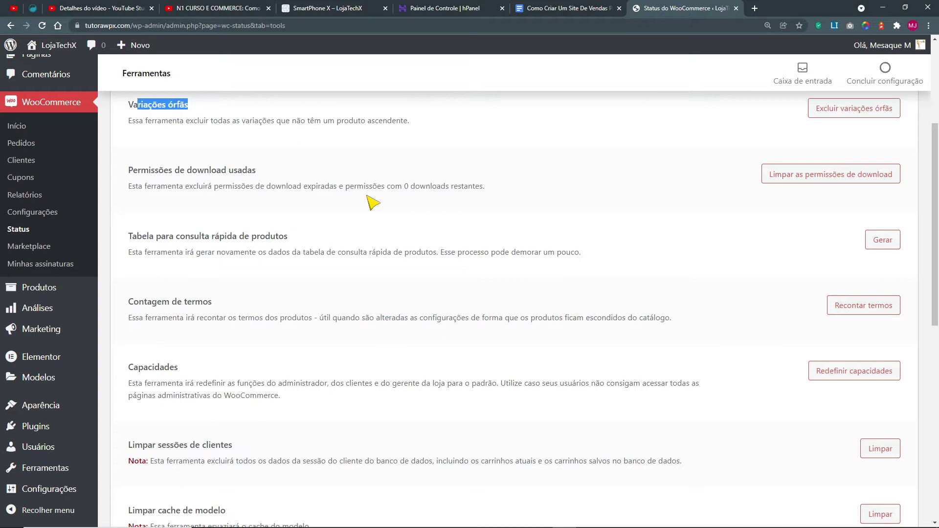
scroll(373, 202, "down", 3)
scroll(373, 202, "down", 2)
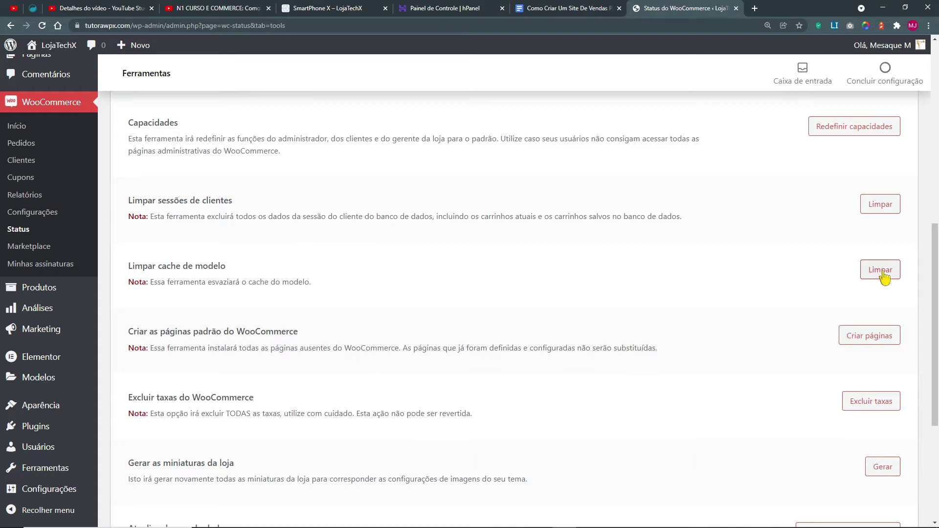
scroll(453, 269, "down", 2)
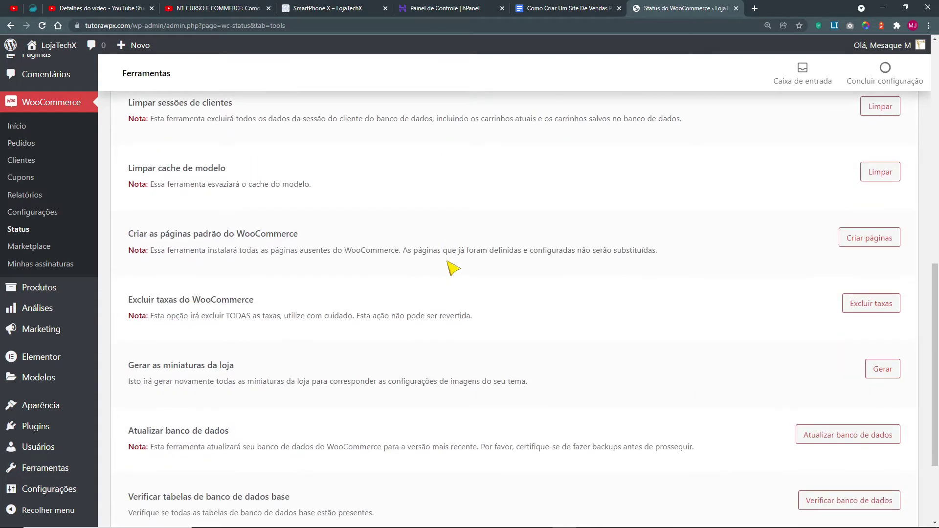
left_click_drag(122, 239, 310, 238)
Step: Open the site's Páginas list in a new browser tab and switch to it
scroll(311, 313, "up", 3)
mouse_move(44, 147)
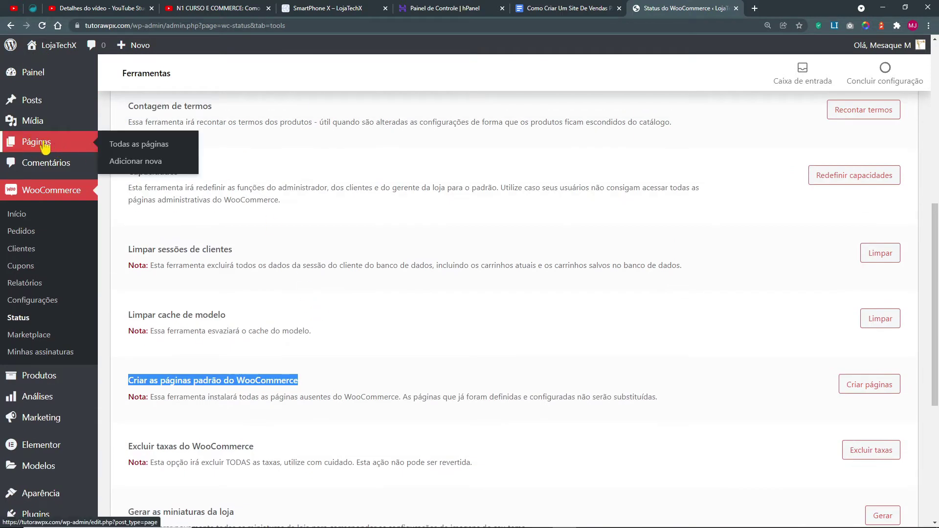
right_click(43, 141)
left_click(57, 146)
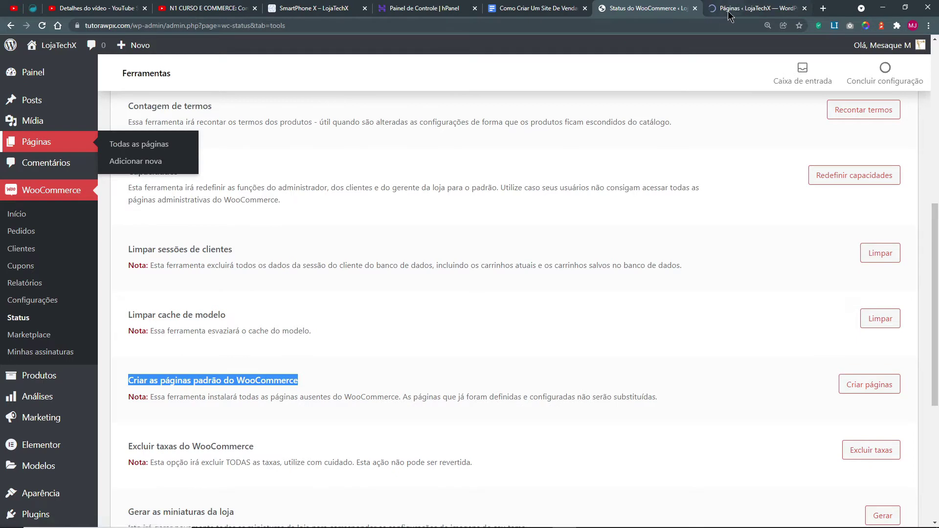
left_click(726, 12)
Step: Tick the Carrinho, Finalizar compra, Loja and Minha conta pages, leaving the Refund and Returns Policy draft unticked
left_click(124, 168)
left_click(124, 205)
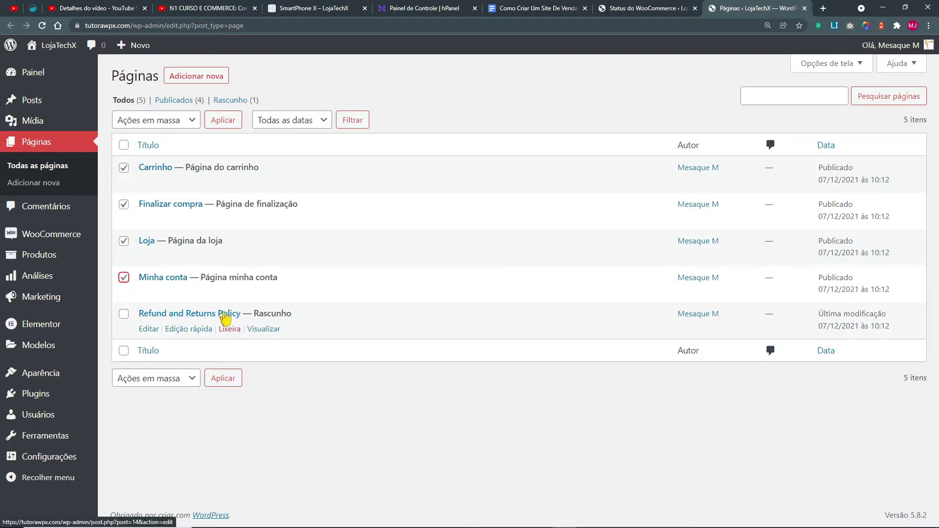
left_click(124, 314)
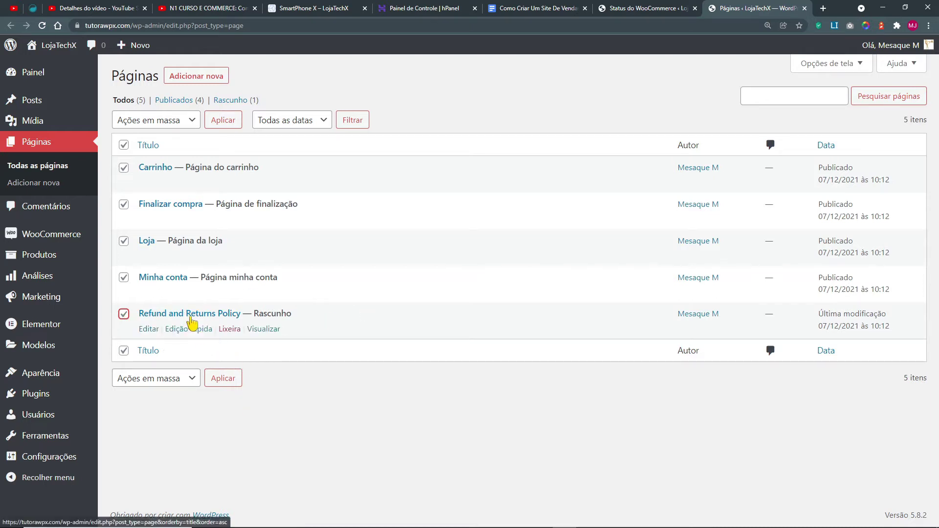
left_click(124, 315)
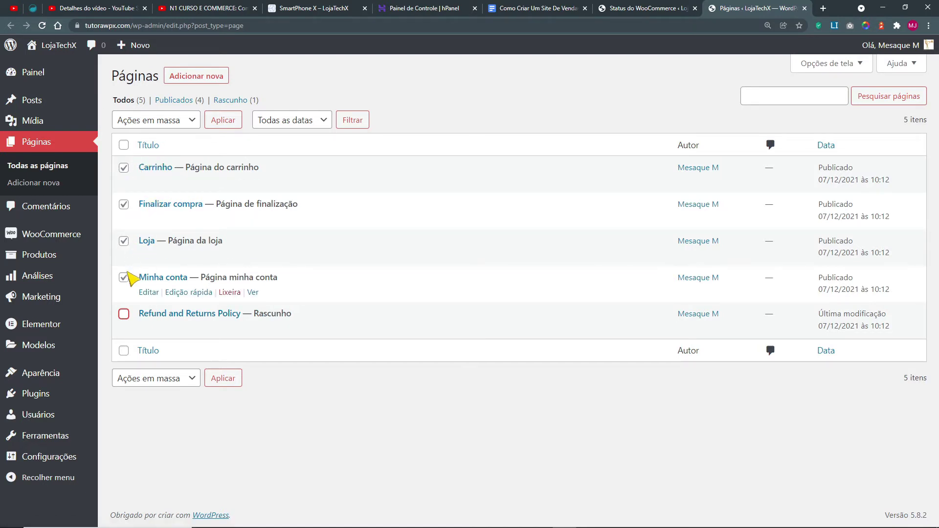
Step: Read the WooCommerce role labels beside the Carrinho, Finalizar compra, Loja and Minha conta pages
left_click_drag(267, 172, 184, 169)
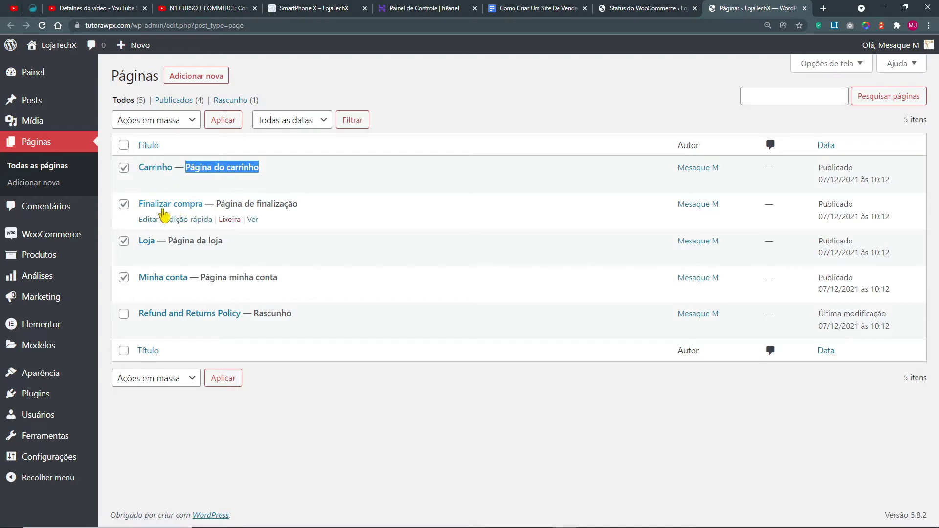
left_click_drag(297, 205, 218, 209)
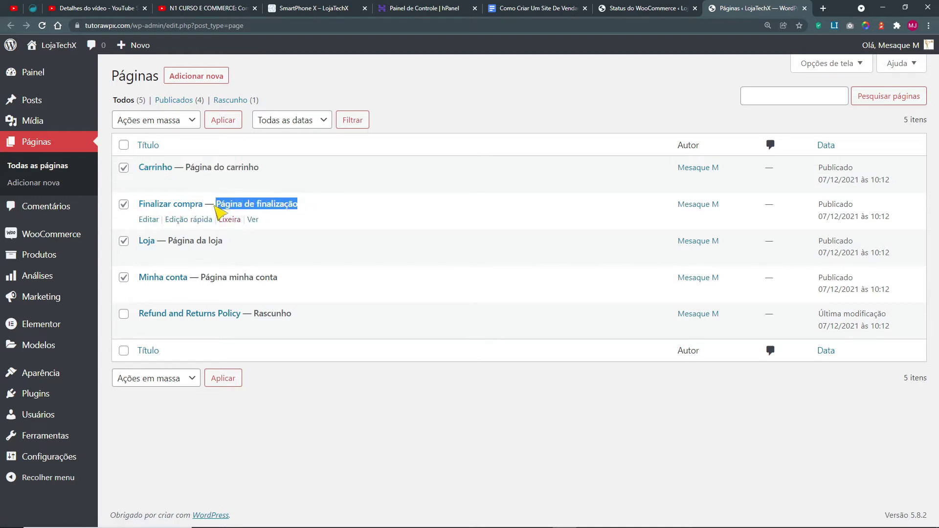
left_click_drag(226, 242, 170, 243)
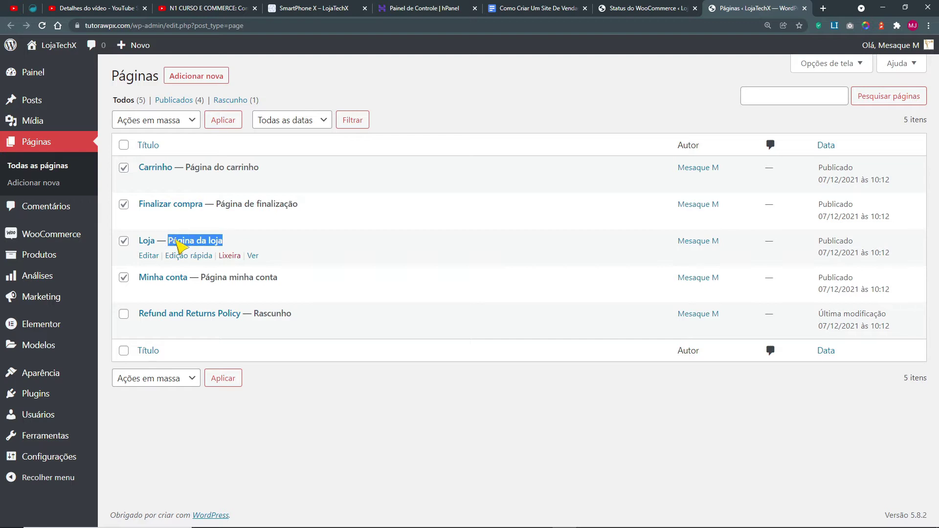
left_click_drag(278, 279, 200, 281)
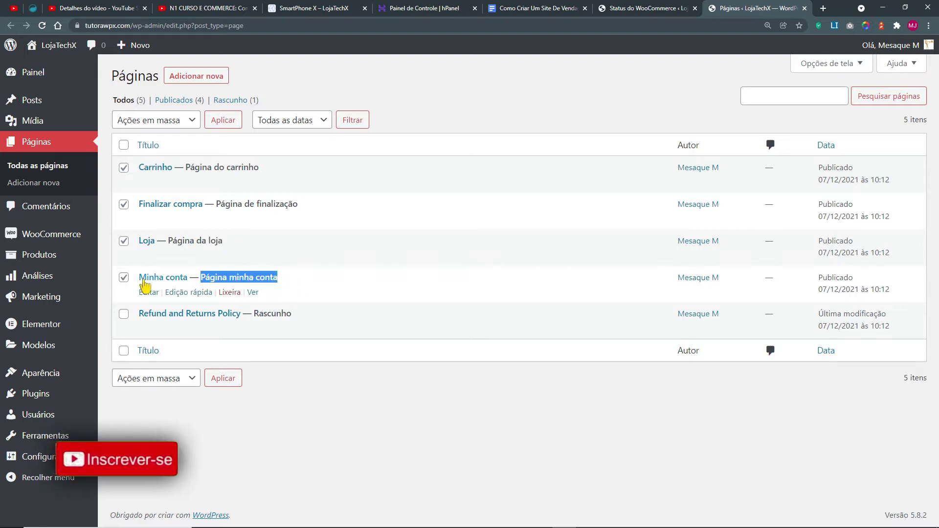
left_click(384, 425)
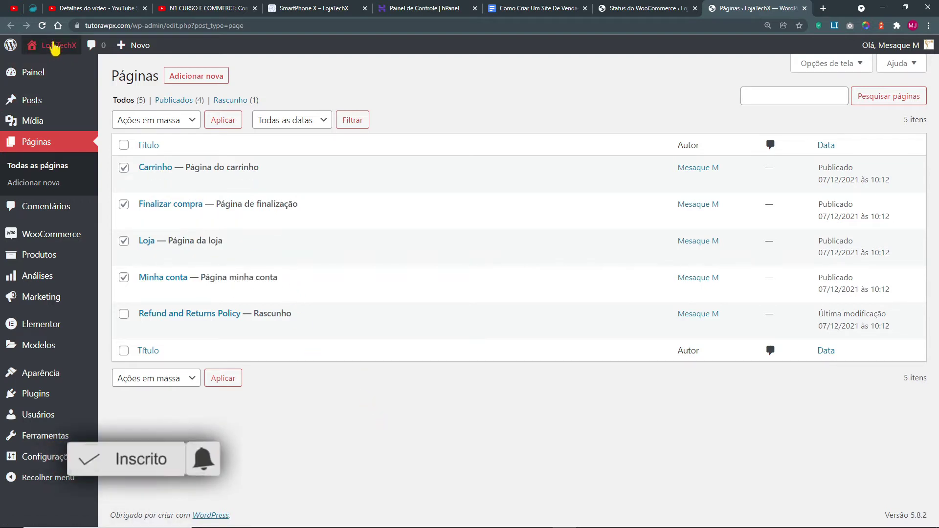
Step: Open the store's shop page in a new browser tab and examine the page links in its header
mouse_move(55, 50)
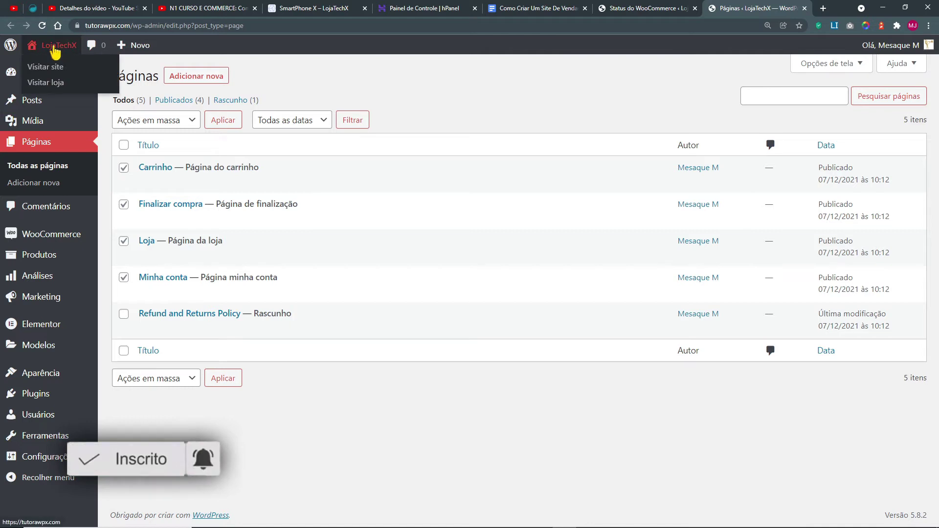
right_click(46, 86)
left_click(66, 91)
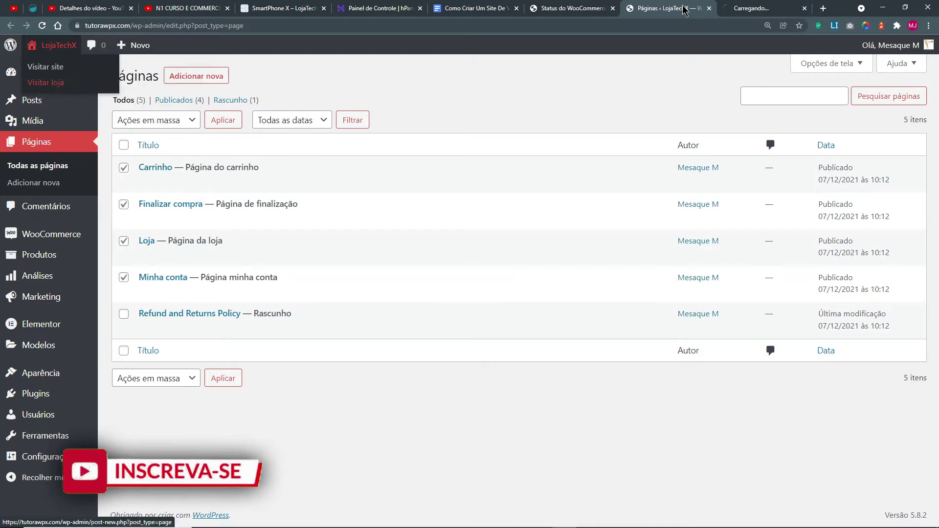
left_click(771, 7)
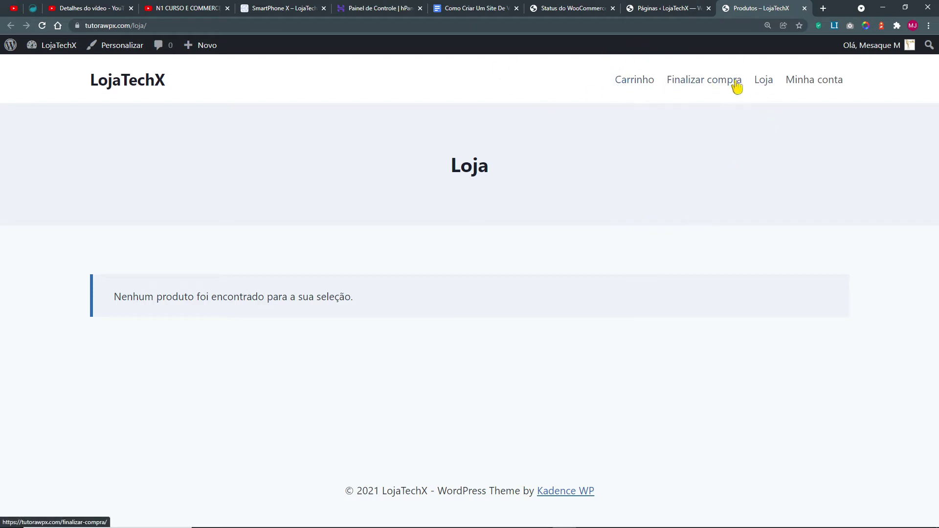
left_click_drag(587, 82, 938, 100)
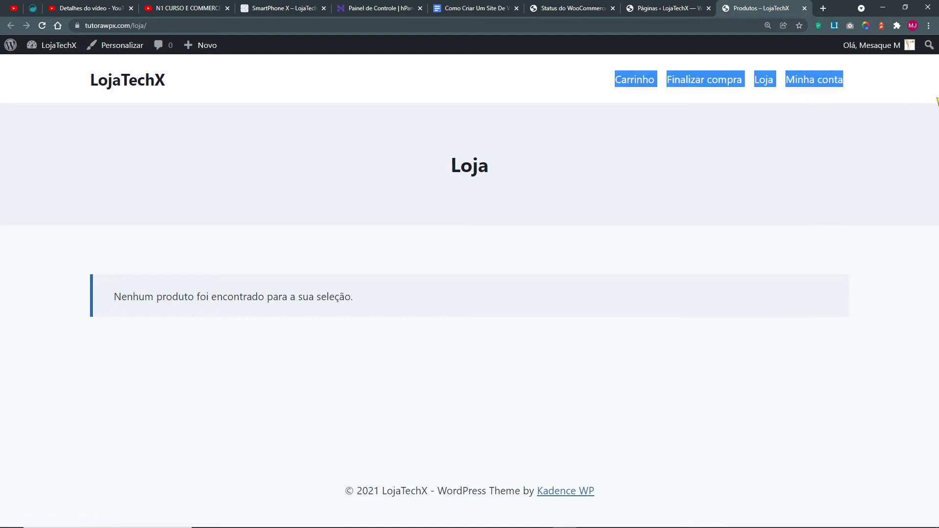
Step: Close the shop page and Páginas list tabs, returning to the default pages tool in the WooCommerce tools
left_click(804, 8)
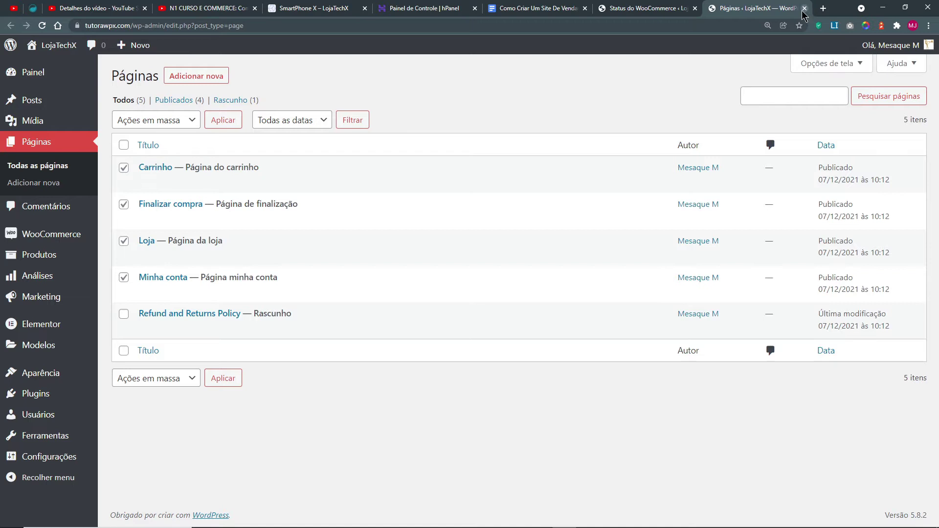
left_click(804, 9)
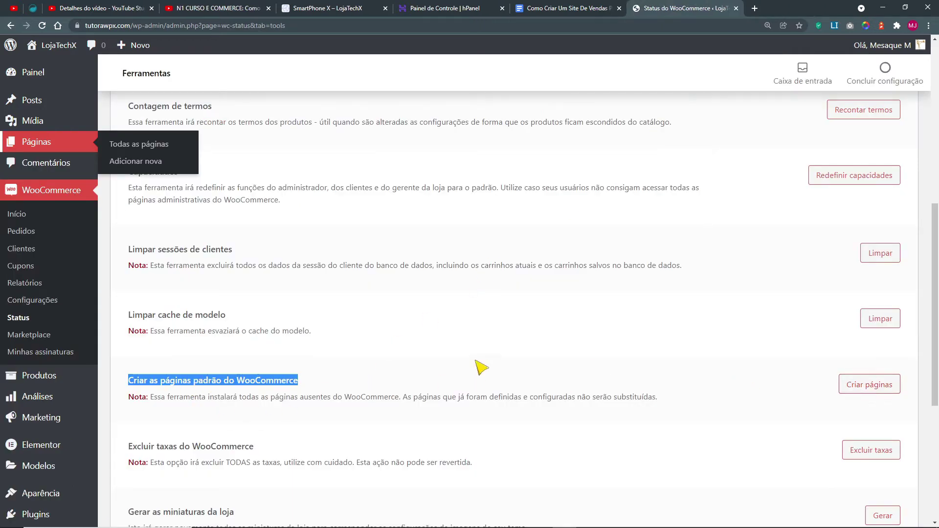
left_click(624, 402)
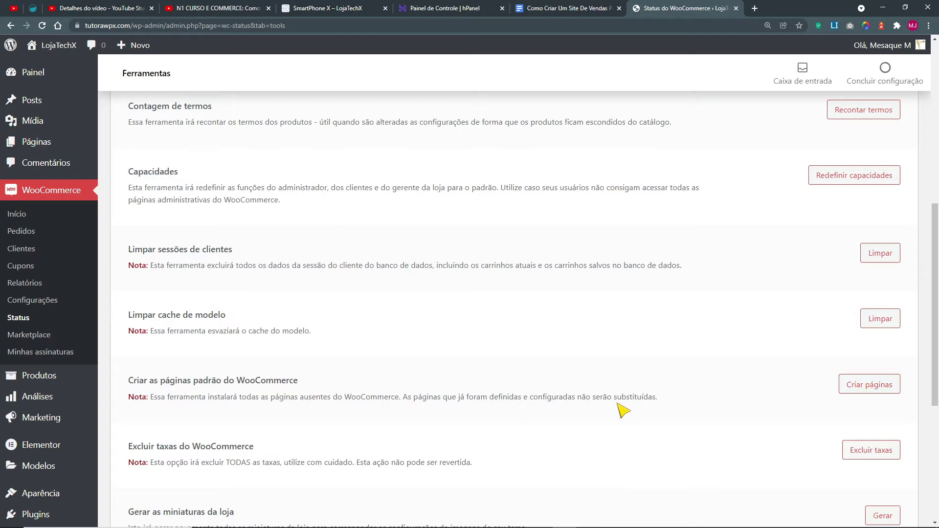
Step: Read the tax deletion tool (Excluir taxas do WooCommerce) and its note about using the option with care
scroll(491, 409, "down", 3)
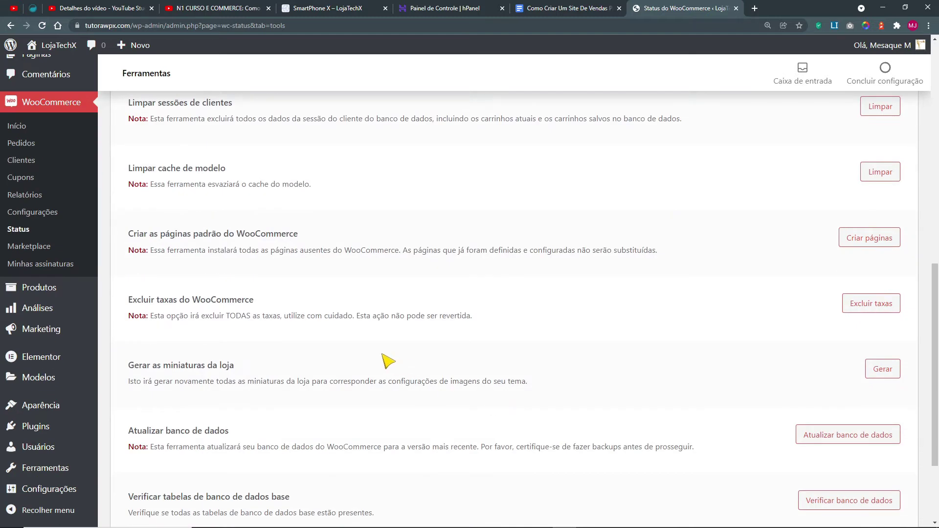
left_click_drag(132, 300, 257, 299)
scroll(370, 325, "down", 2)
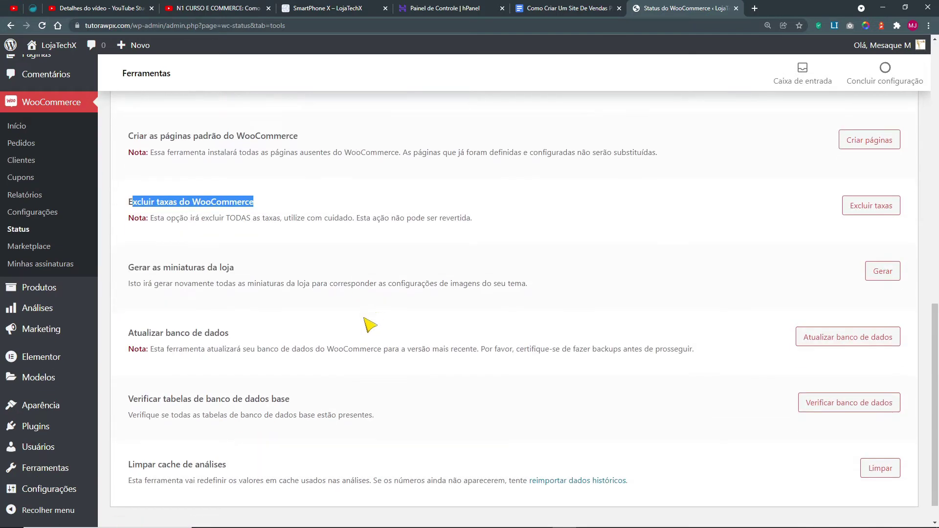
left_click_drag(356, 219, 481, 223)
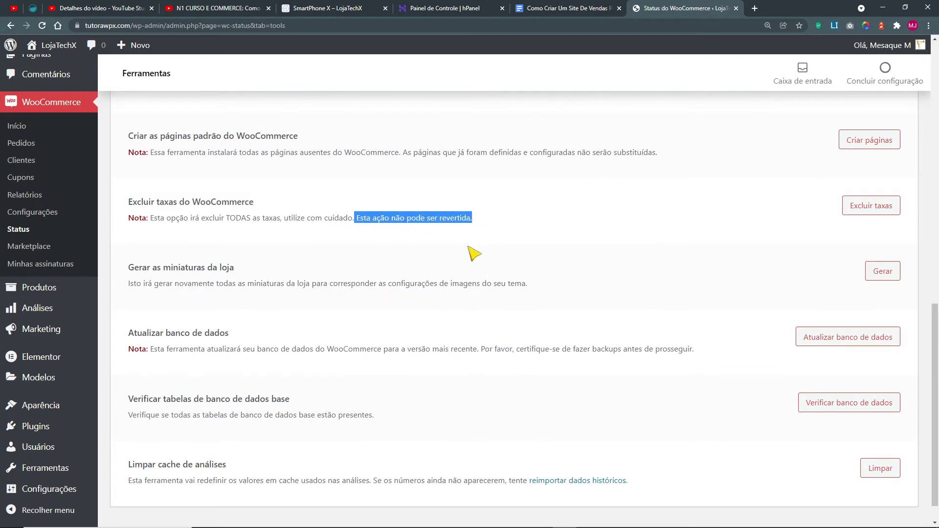
left_click(263, 216)
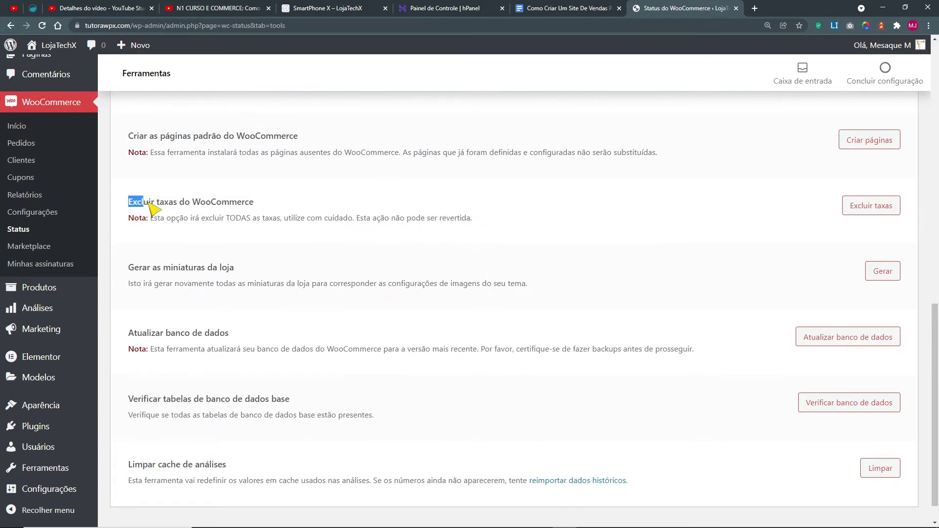
left_click_drag(129, 202, 268, 206)
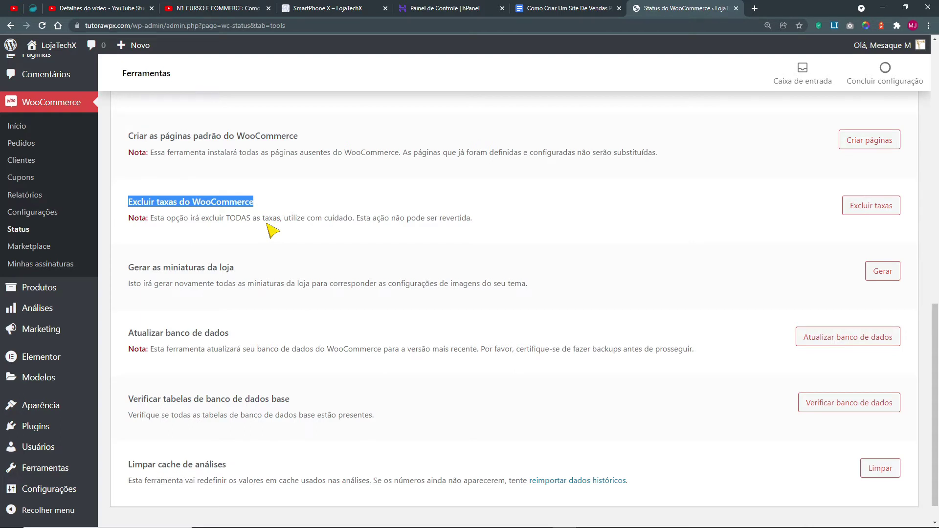
left_click_drag(261, 218, 475, 218)
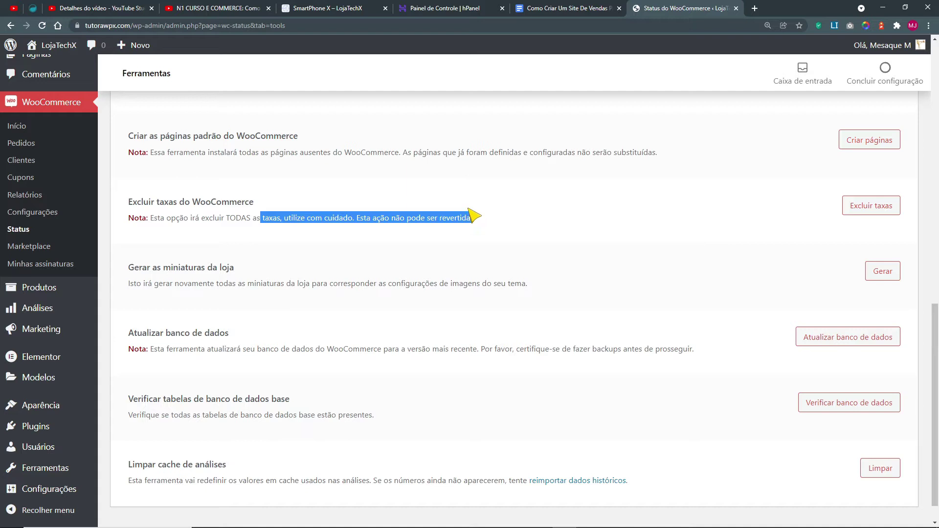
left_click(474, 219)
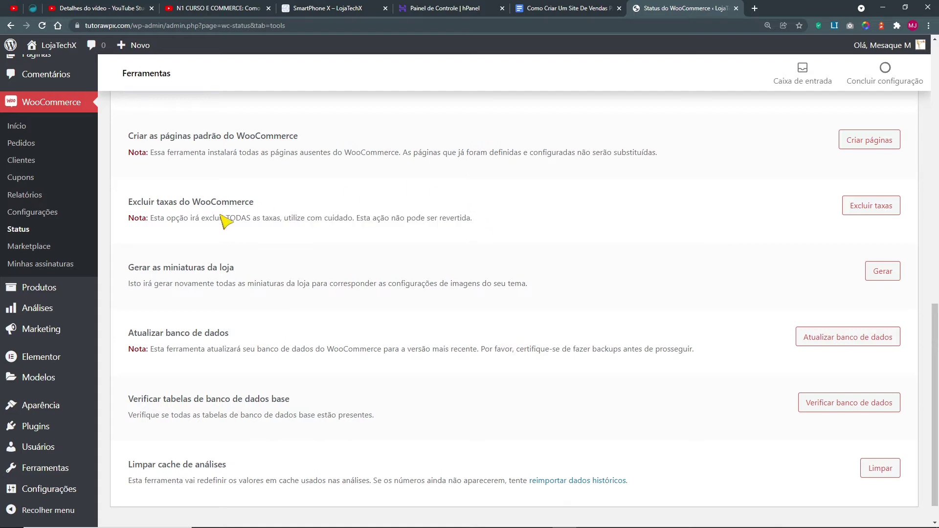
left_click_drag(131, 203, 269, 204)
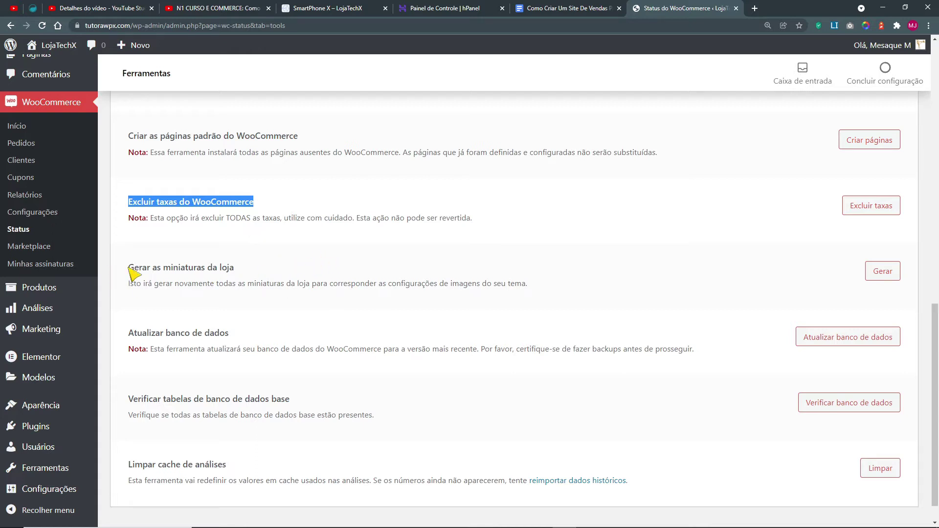
Step: Examine the store thumbnail generation, database and analytics cache tools, and return to the beginning of the tools list
left_click_drag(201, 269, 128, 274)
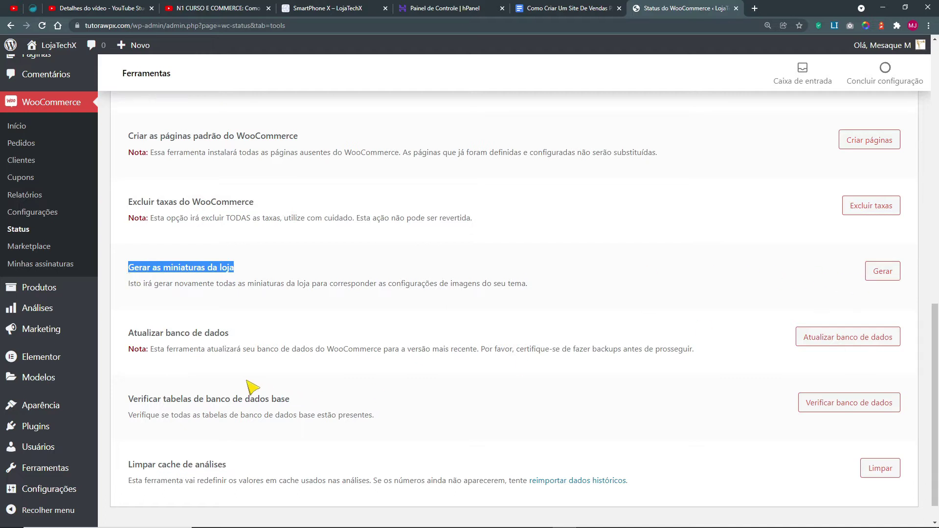
scroll(108, 308, "down", 1)
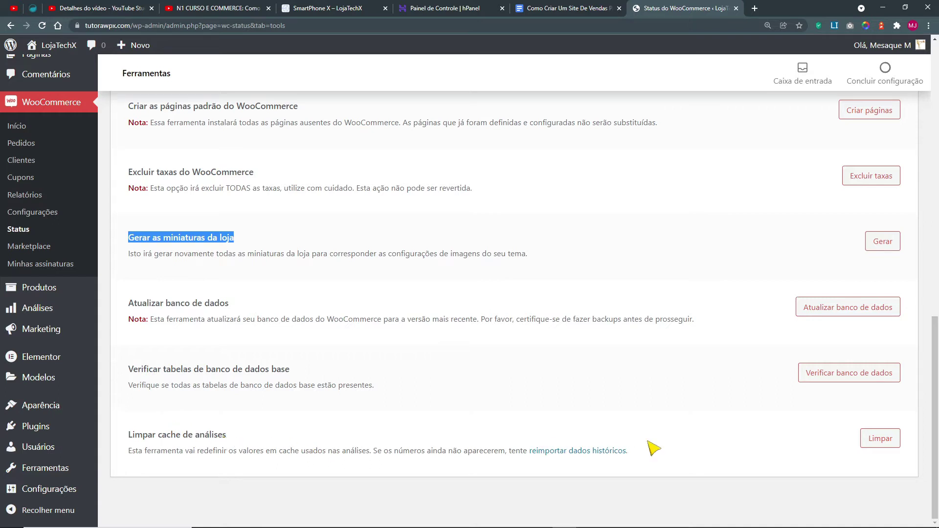
scroll(771, 455, "up", 15)
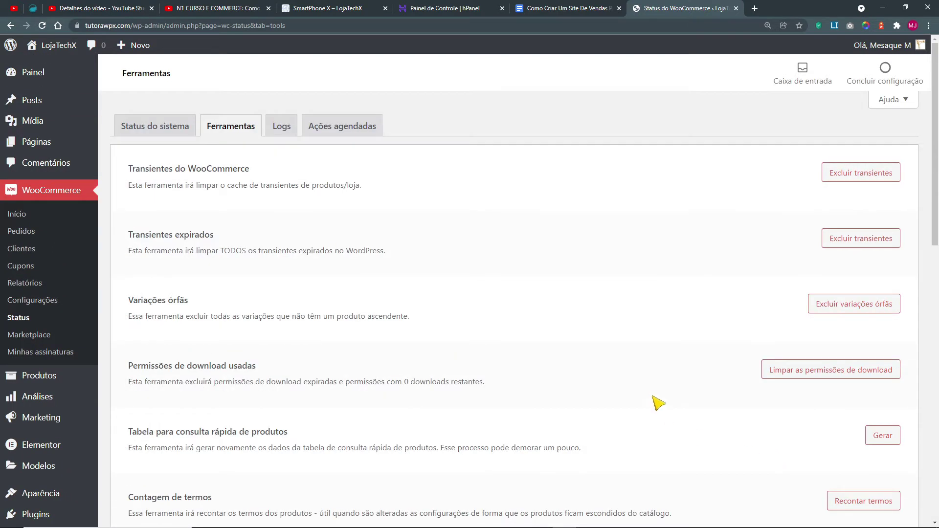
Step: Check the WooCommerce logs and examine the full list of scheduled actions (Ações agendadas)
left_click(283, 129)
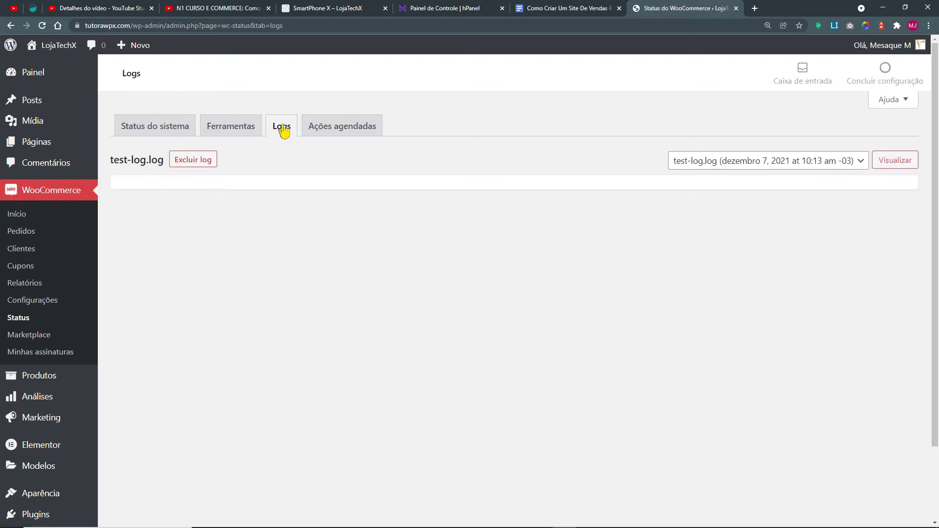
left_click(347, 129)
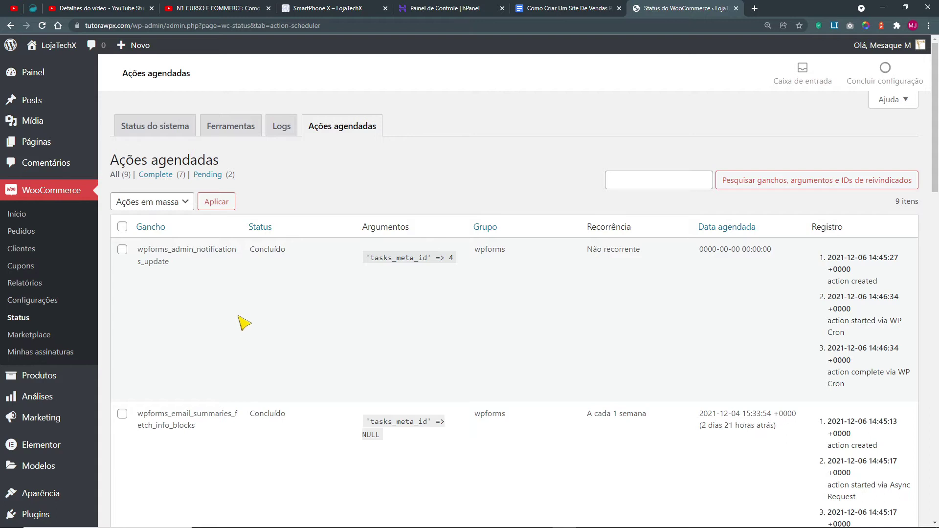
scroll(244, 323, "down", 5)
scroll(247, 373, "down", 10)
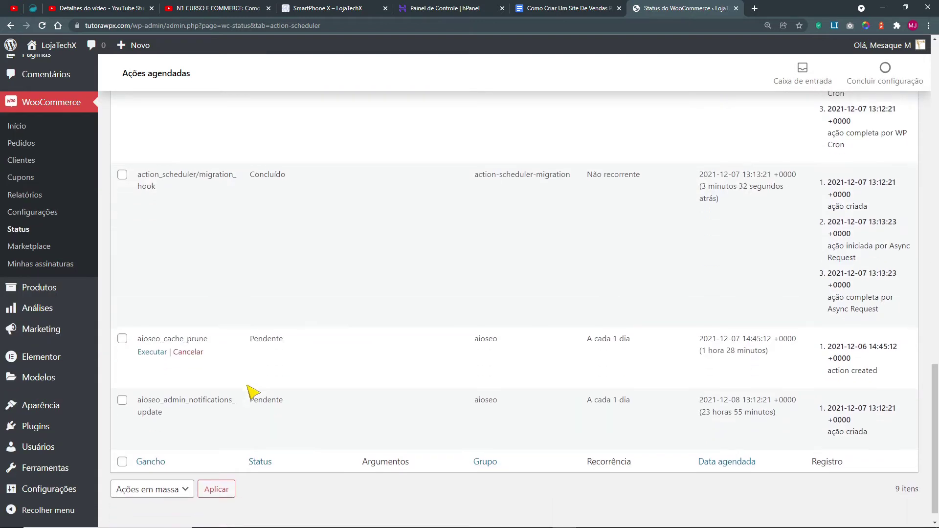
scroll(252, 391, "up", 15)
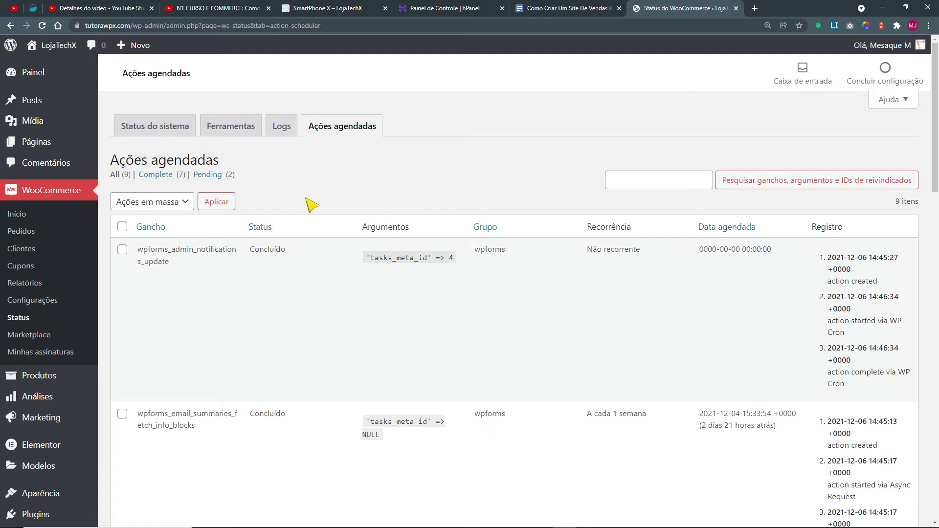
Step: Filter the scheduled actions to the pending ones and select all of them
left_click(207, 175)
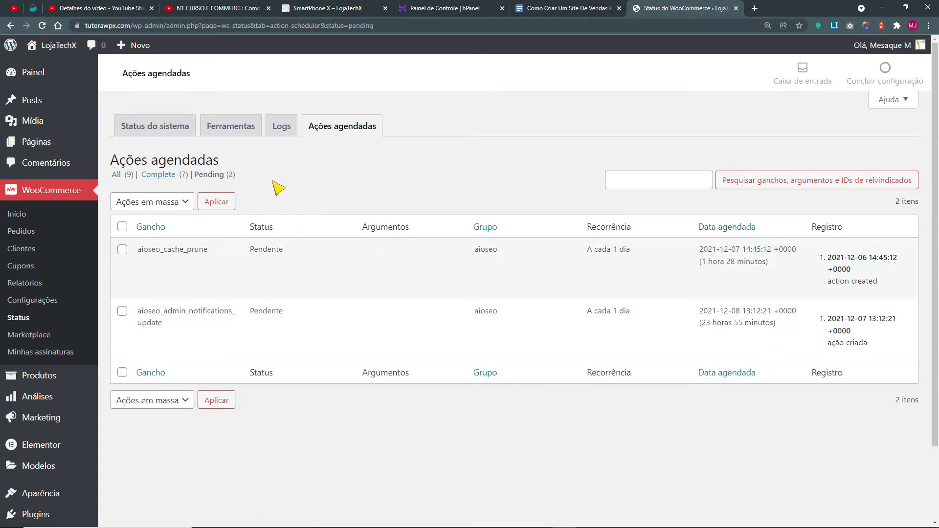
mouse_move(129, 277)
left_click(122, 250)
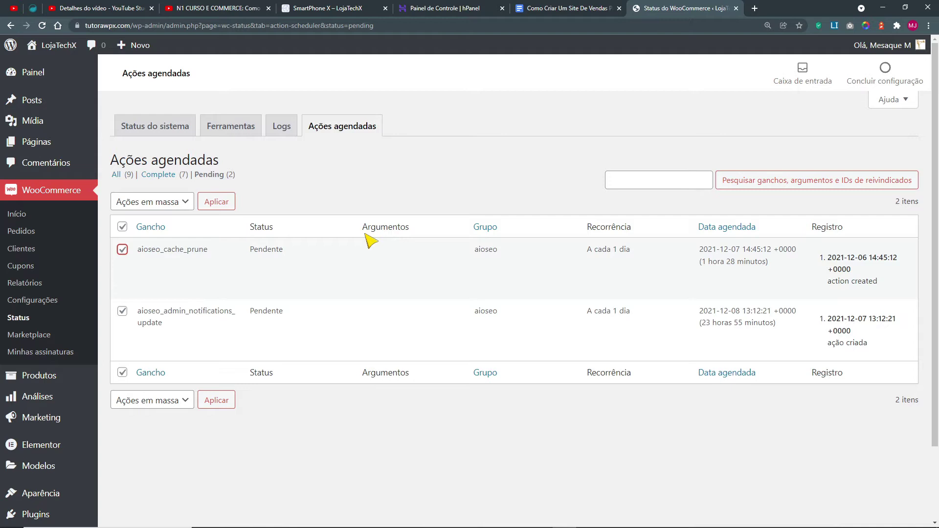
left_click(405, 198)
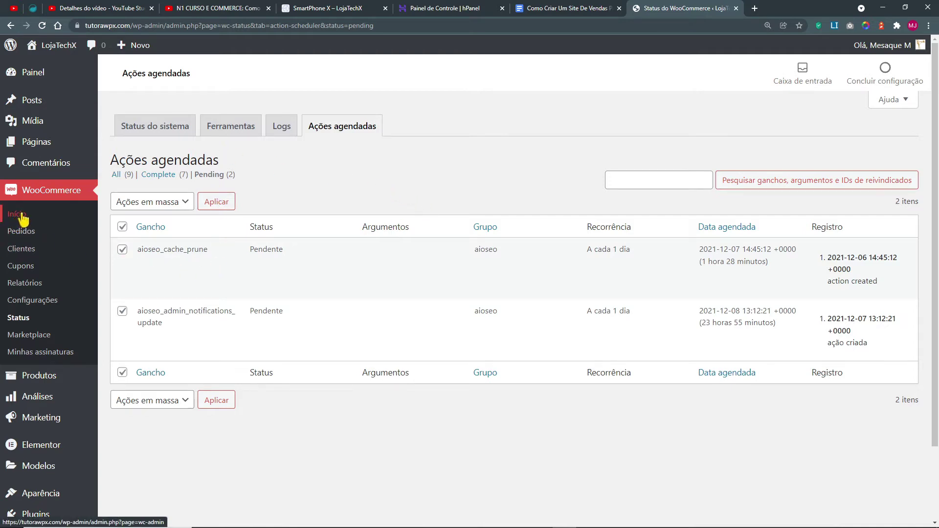
Step: Open the WooCommerce settings (Configurações) at a larger page zoom
key("ctrl+plus")
key("ctrl+plus")
key("ctrl+plus")
key("ctrl+plus")
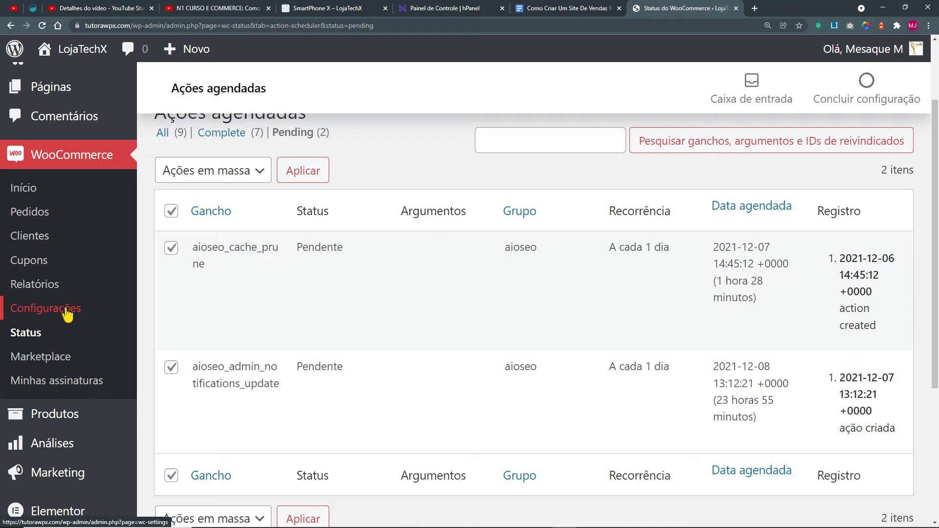
left_click(42, 315)
Step: Mark "Status e Configurações (geral e produtos)" as done in the Google Docs course checklist and return to the WooCommerce settings
left_click(587, 9)
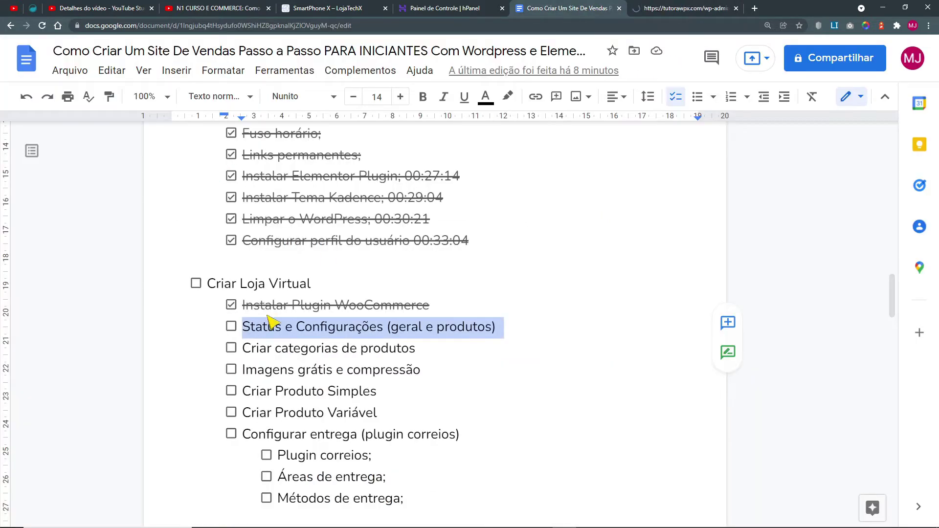
left_click(232, 327)
left_click_drag(295, 329, 385, 328)
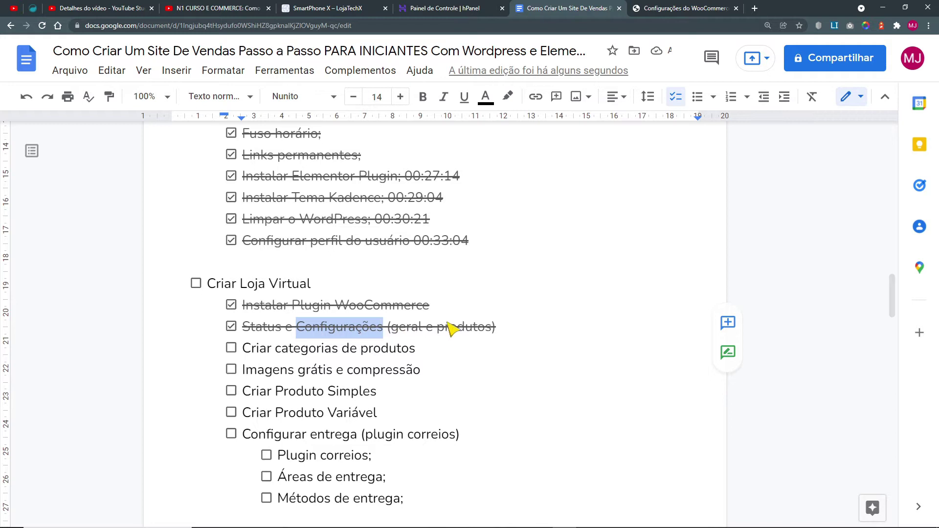
left_click(677, 8)
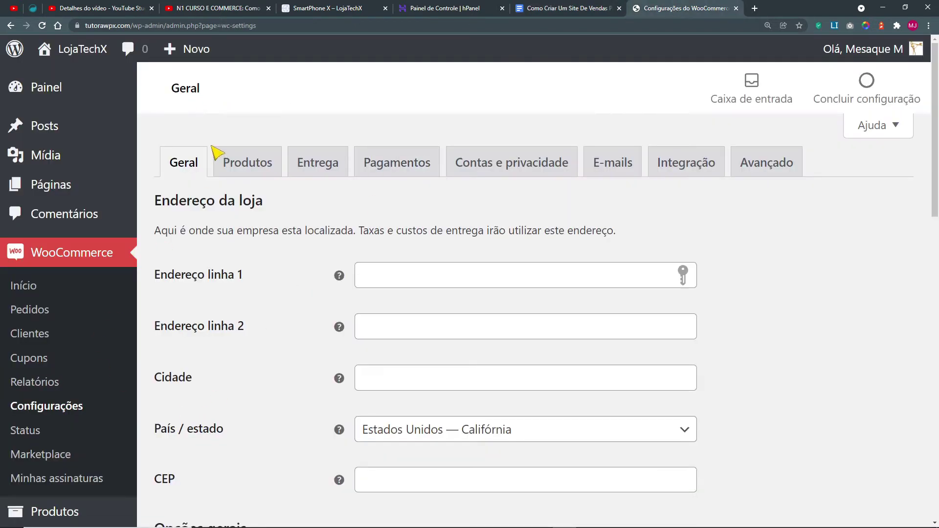
Step: Read the store address section (Endereço da loja) of the general settings and its description
left_click(185, 161)
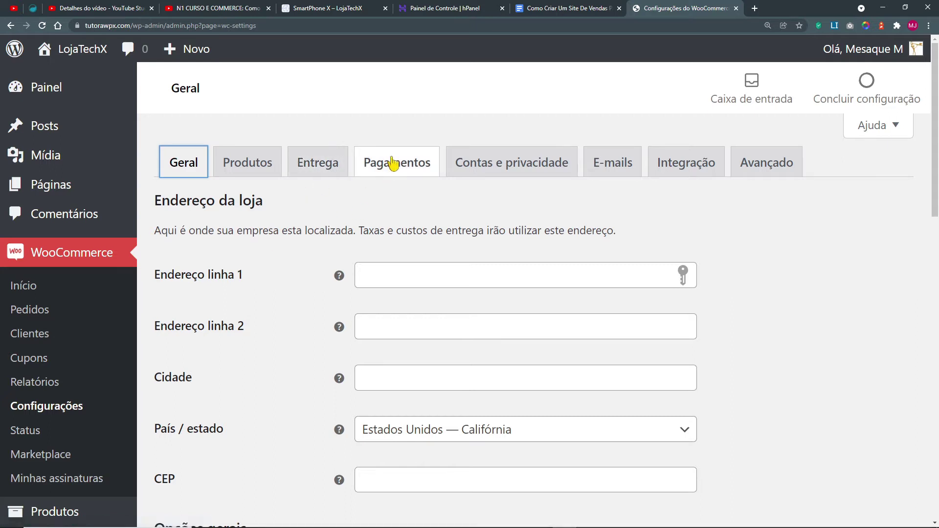
left_click(289, 217)
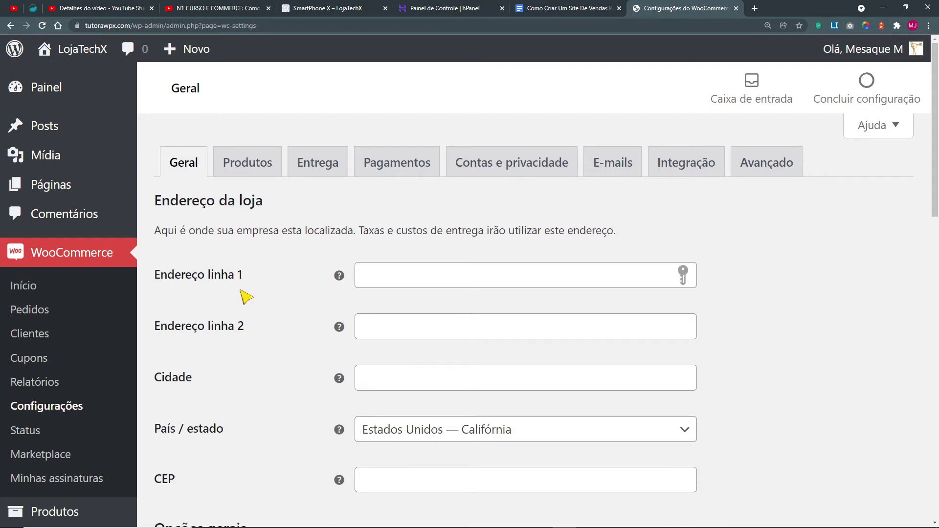
left_click_drag(153, 280, 247, 295)
left_click(240, 328)
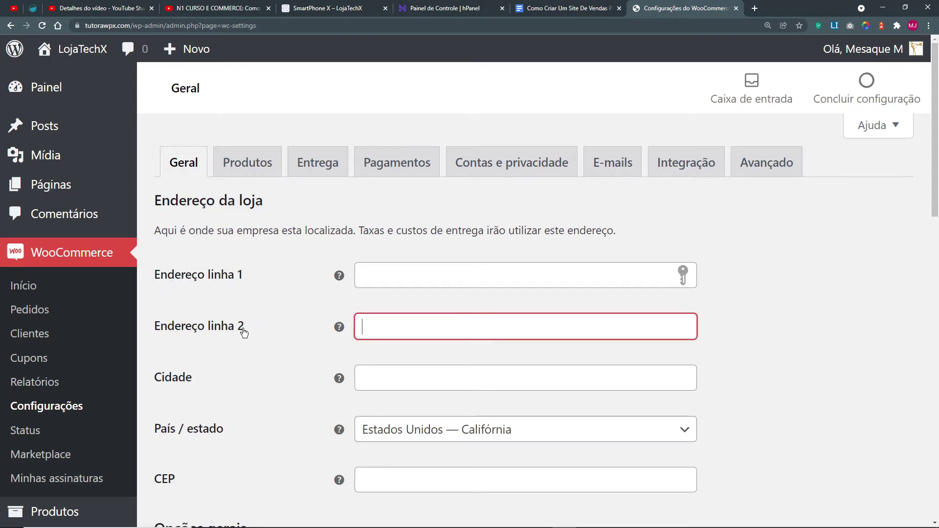
left_click_drag(161, 230, 353, 234)
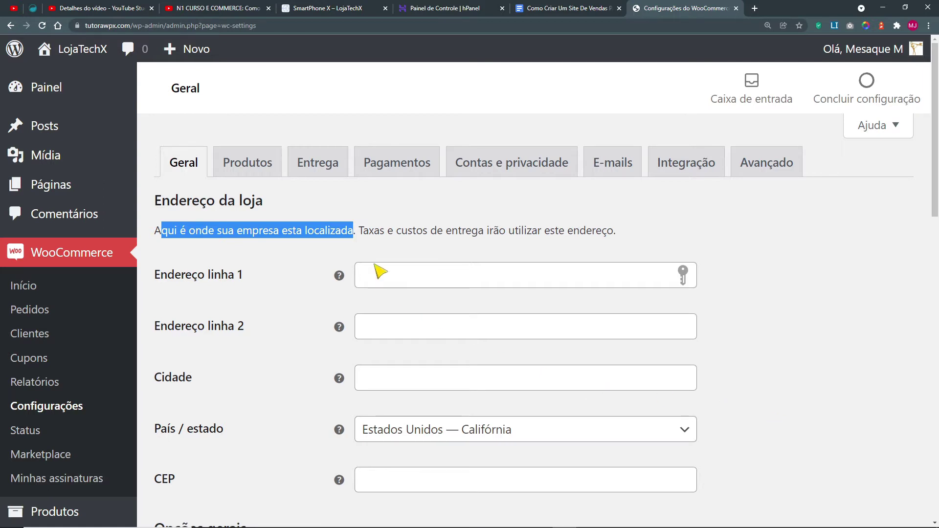
Step: Search the web for "gerar documento" in a new browser tab and open the 4Devs person document generator
key("ctrl+t")
type("gerar docum")
key("Return")
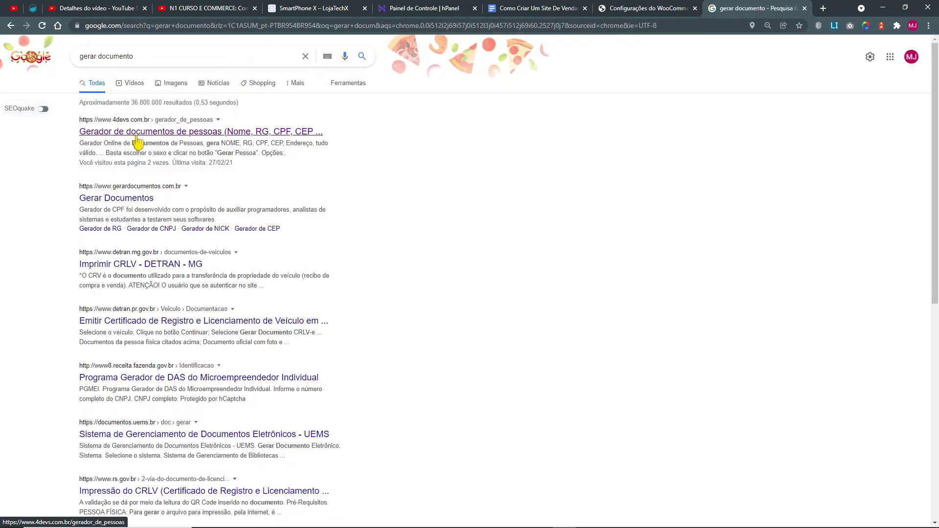
left_click(137, 142)
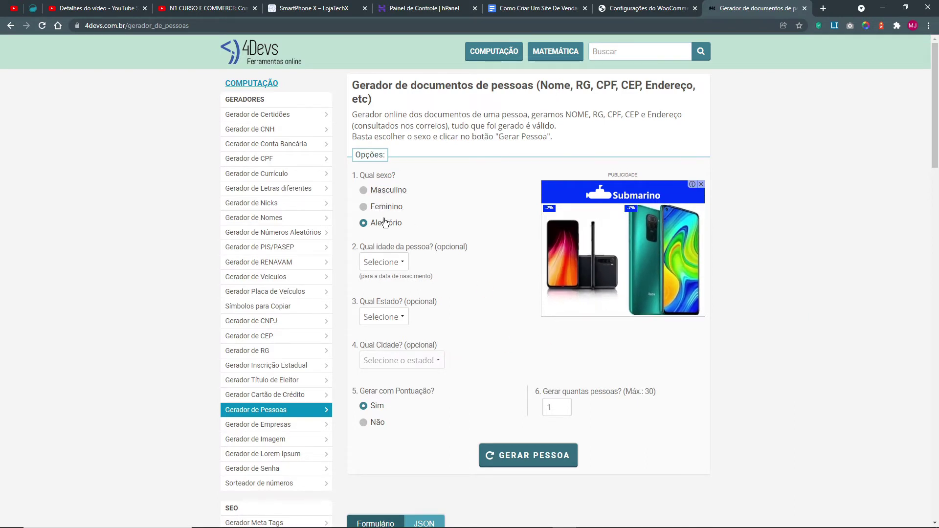
Step: Set the generated person's age to 33 and the state to SP
left_click(402, 265)
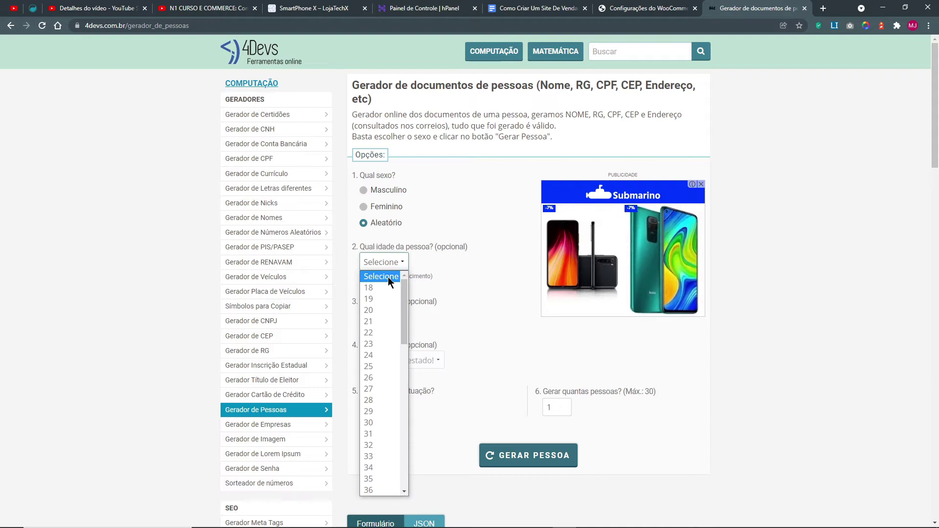
left_click(374, 456)
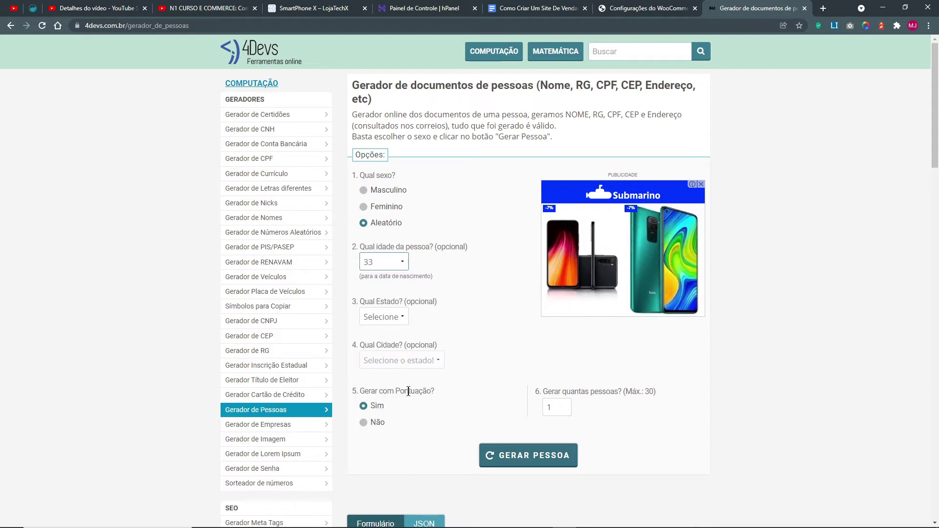
left_click(392, 319)
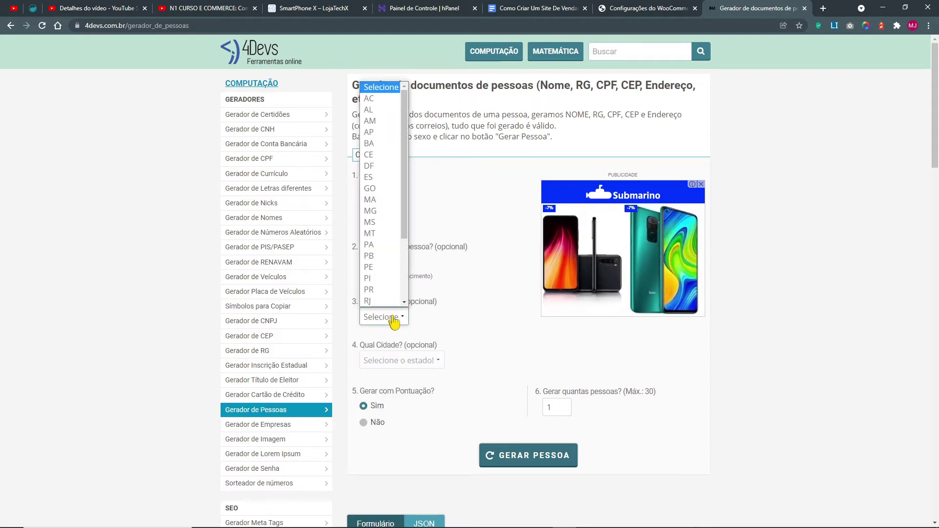
scroll(380, 274, "down", 1)
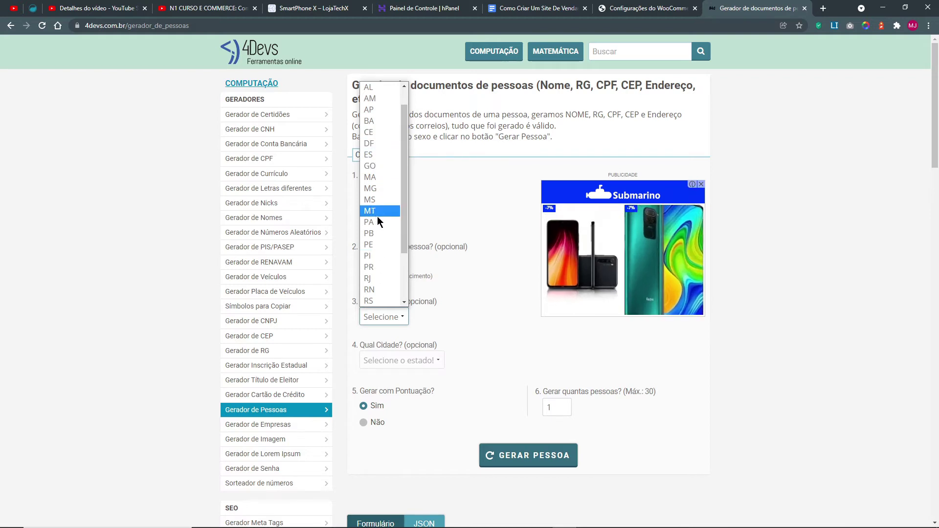
scroll(381, 256, "down", 1)
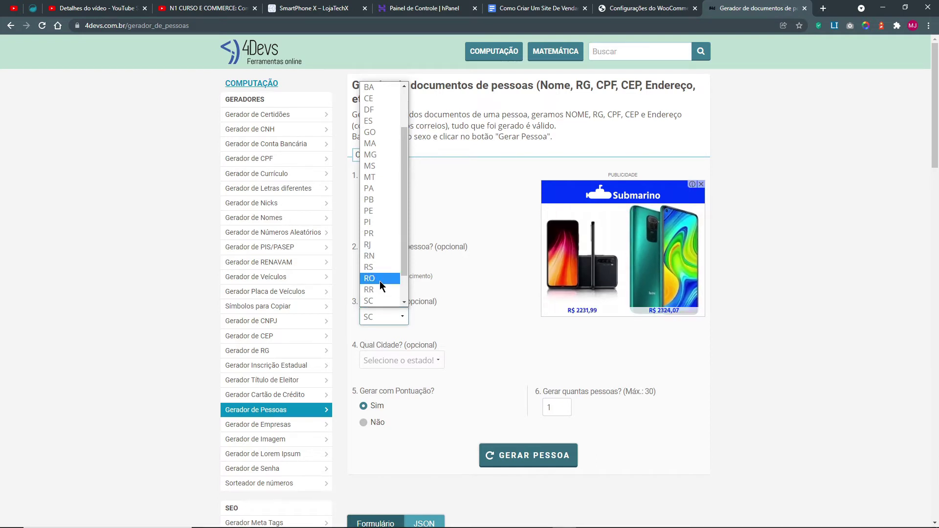
key("Down")
key("Down")
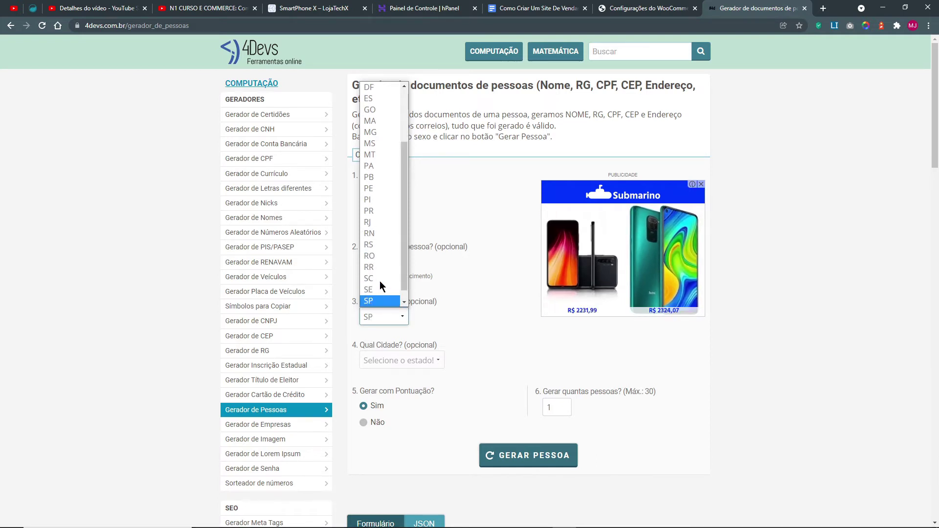
left_click(380, 299)
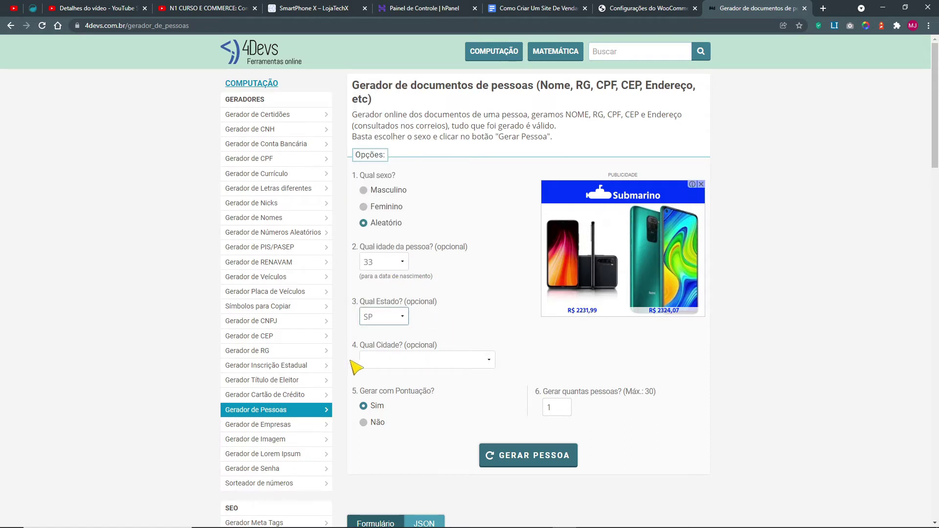
Step: Choose Guarulhos as the city, turn off punctuation (Não) and generate one person
left_click(394, 364)
scroll(394, 335, "down", 1)
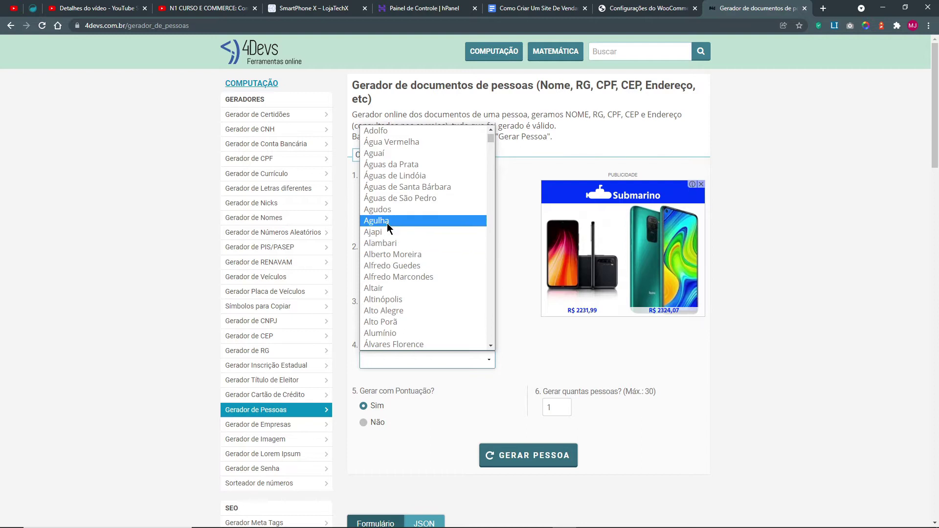
key("g")
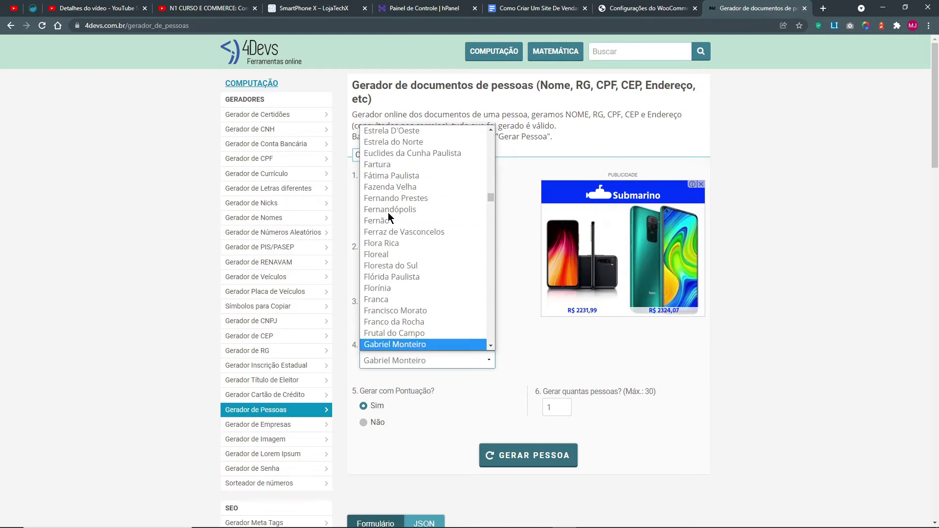
scroll(401, 345, "down", 7)
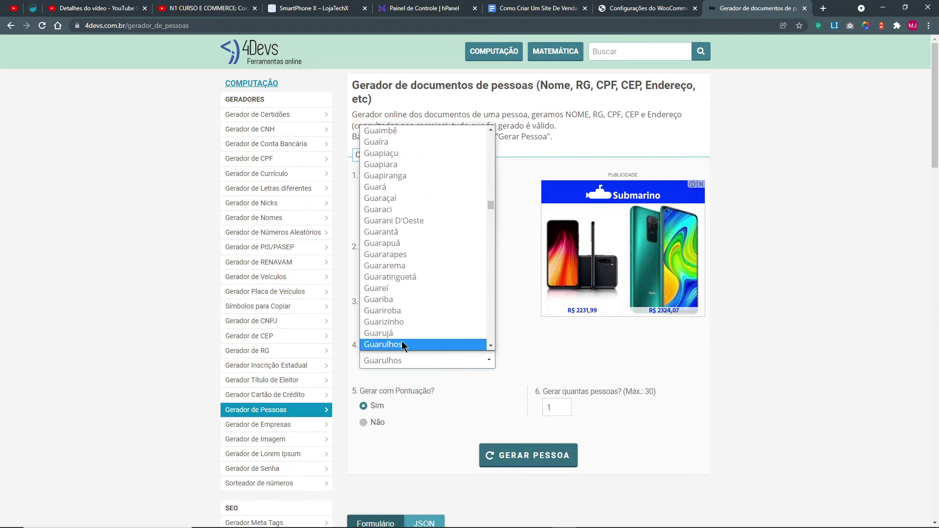
left_click(402, 333)
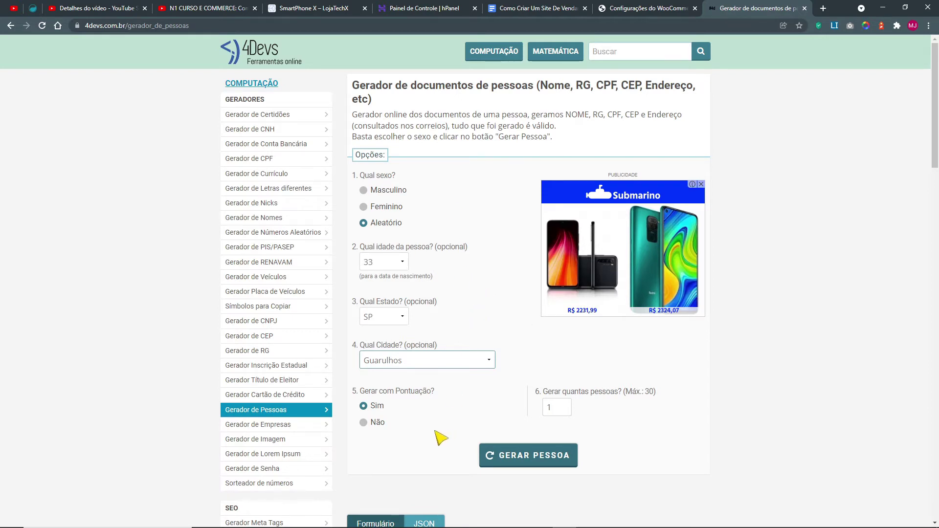
left_click(364, 424)
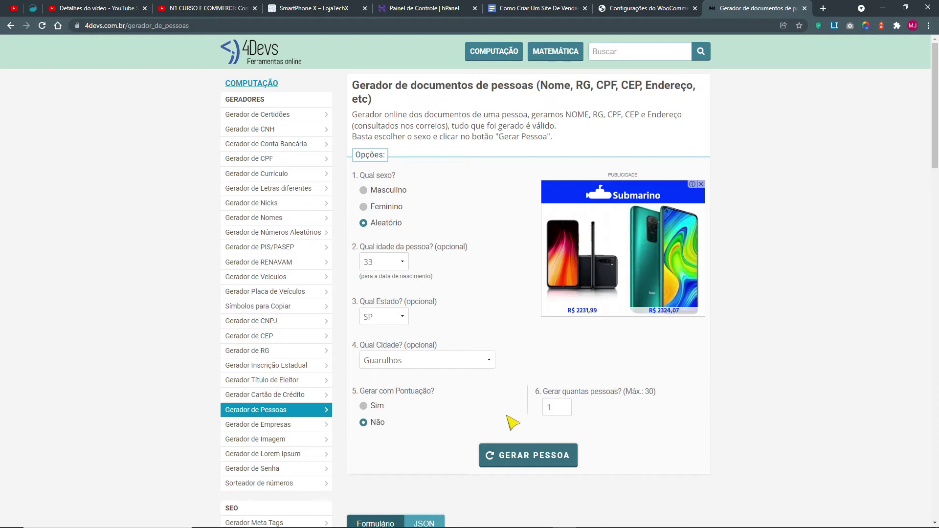
left_click(529, 460)
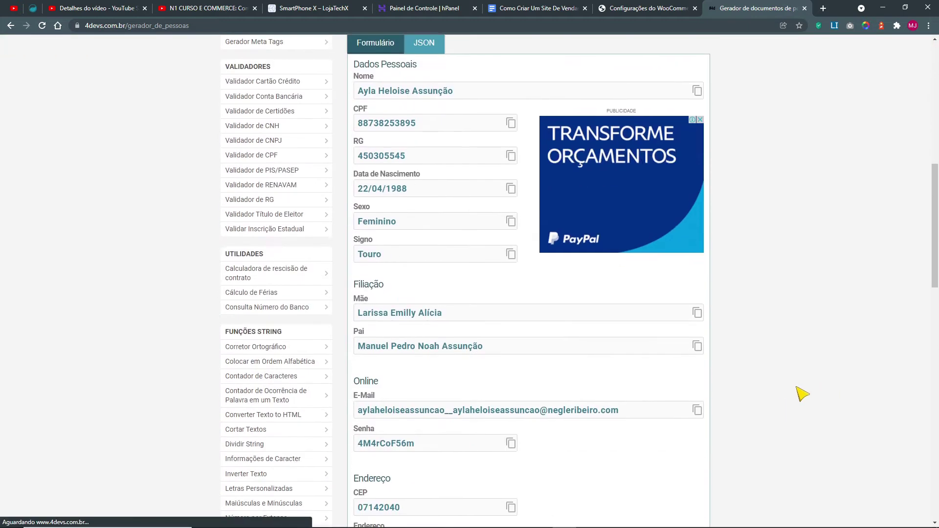
Step: Review the generated person's data against the store address fields in the WooCommerce settings
scroll(438, 279, "up", 1)
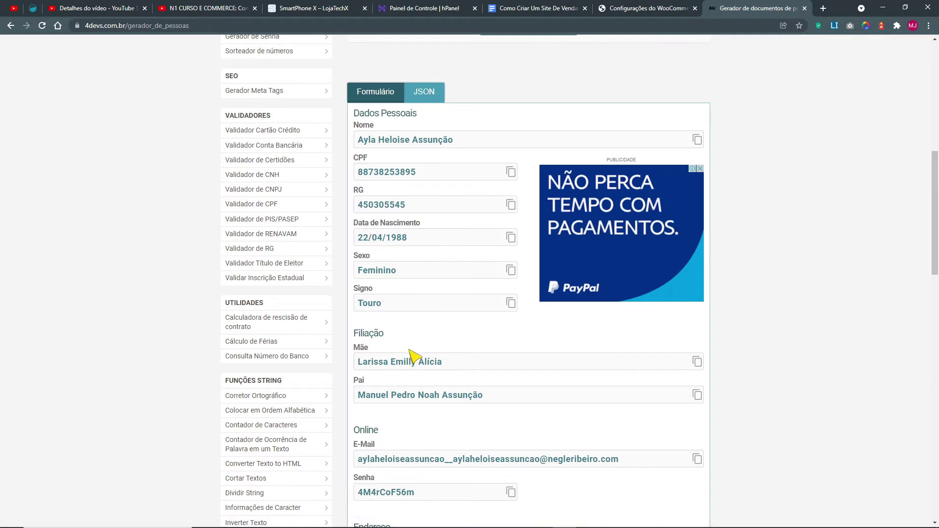
scroll(425, 357, "down", 2)
left_click(644, 8)
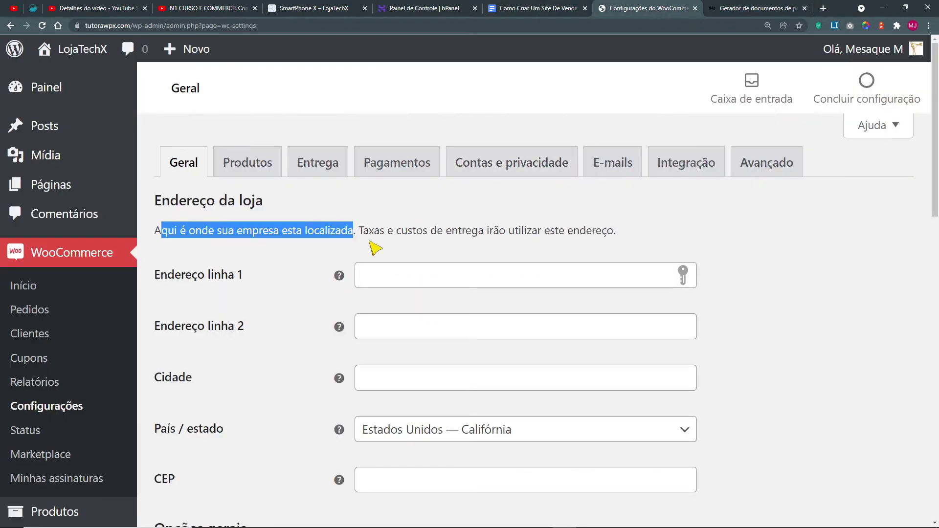
left_click(725, 9)
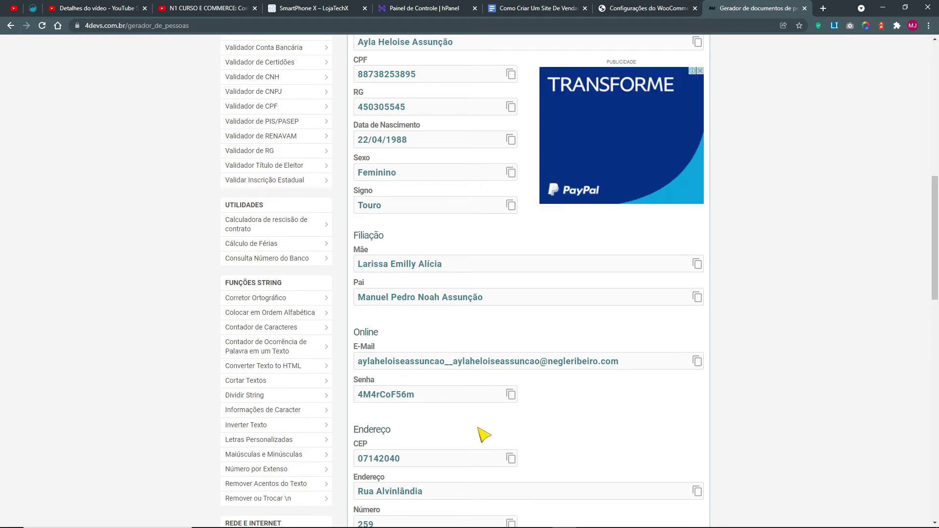
Step: Fill the store's Endereço linha 1 with the generated street and house number, separated by a comma
scroll(482, 436, "down", 2)
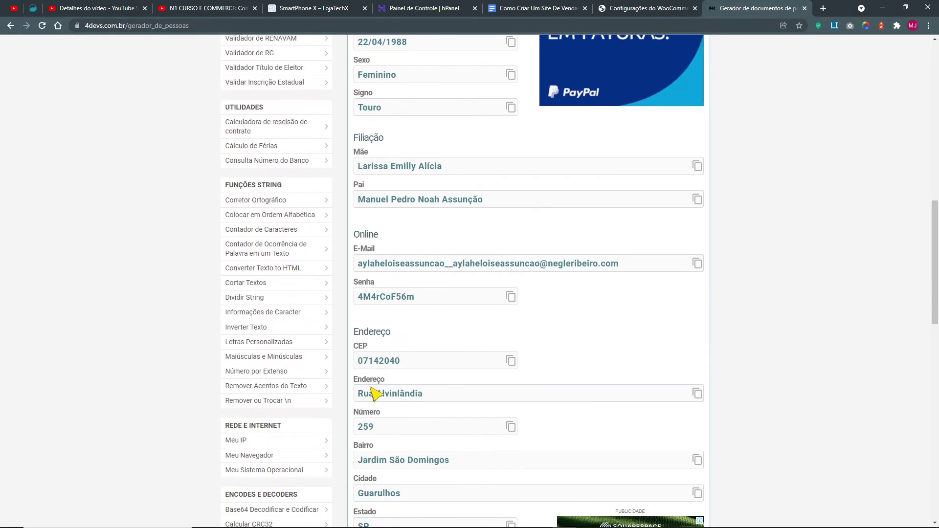
left_click(697, 394)
left_click(686, 8)
left_click(395, 215)
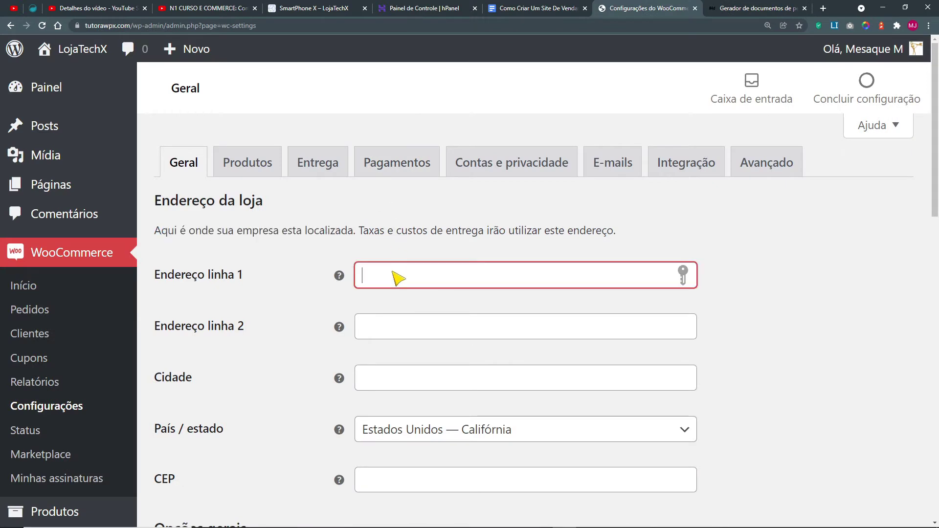
key("ctrl+v")
left_click(738, 10)
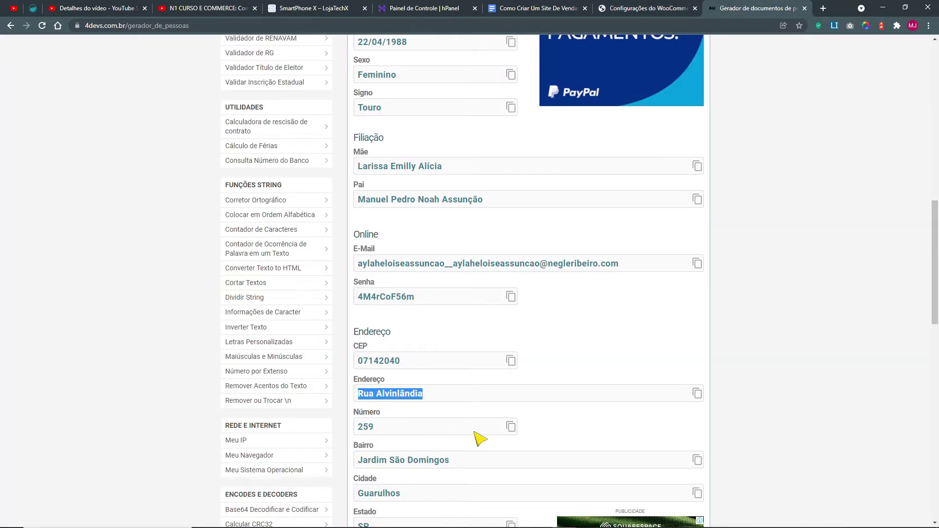
left_click(510, 427)
left_click(636, 7)
type(",")
key("ctrl+v")
Step: Copy the generated neighbourhood (Bairro) into the store's Endereço linha 2
left_click(724, 14)
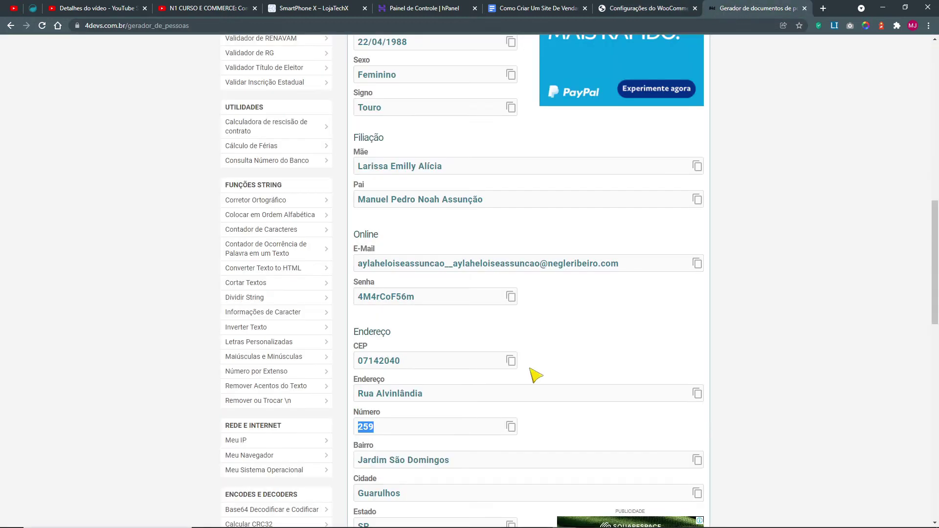
scroll(535, 377, "down", 1)
left_click(701, 413)
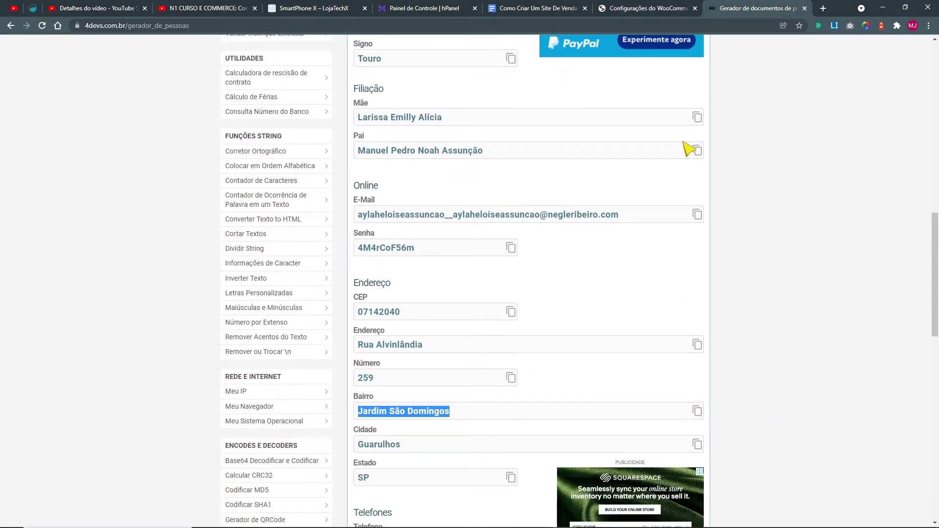
left_click(651, 8)
scroll(400, 439, "down", 2)
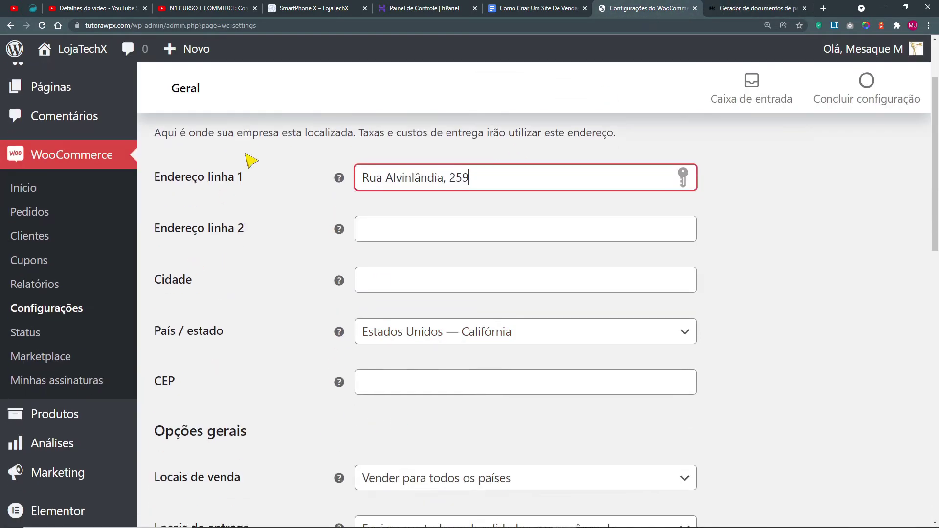
left_click(392, 235)
key("ctrl+v")
Step: Copy the generated city into the store's Cidade field
left_click(744, 9)
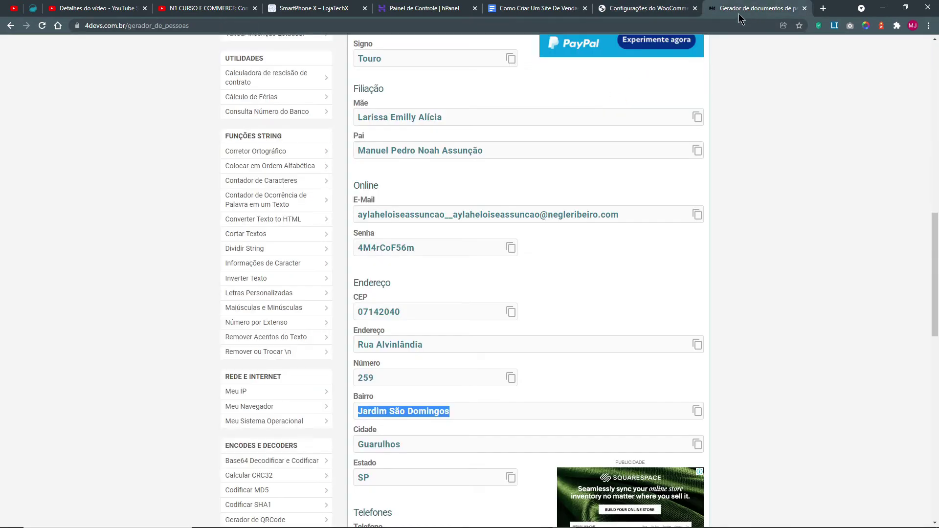
left_click(697, 444)
key("ctrl+shift+Tab")
scroll(377, 468, "down", 1)
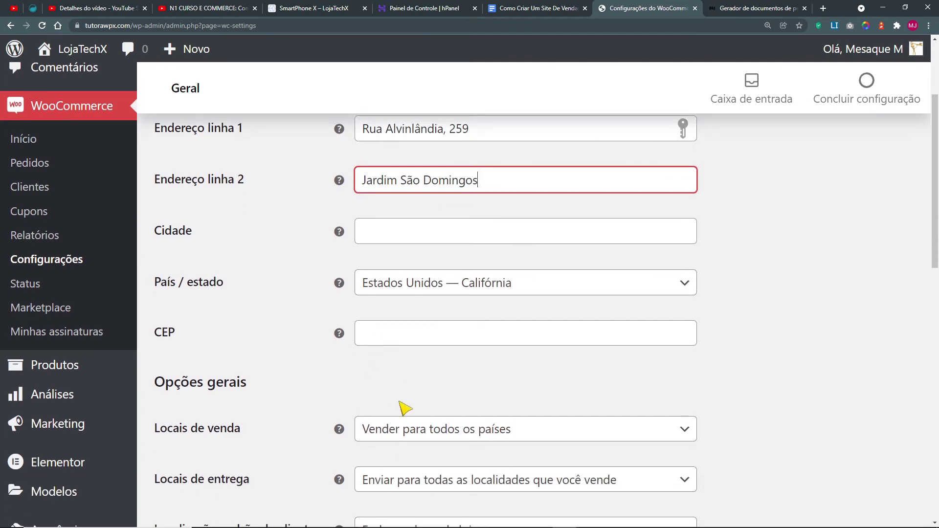
left_click(399, 232)
key("ctrl+v")
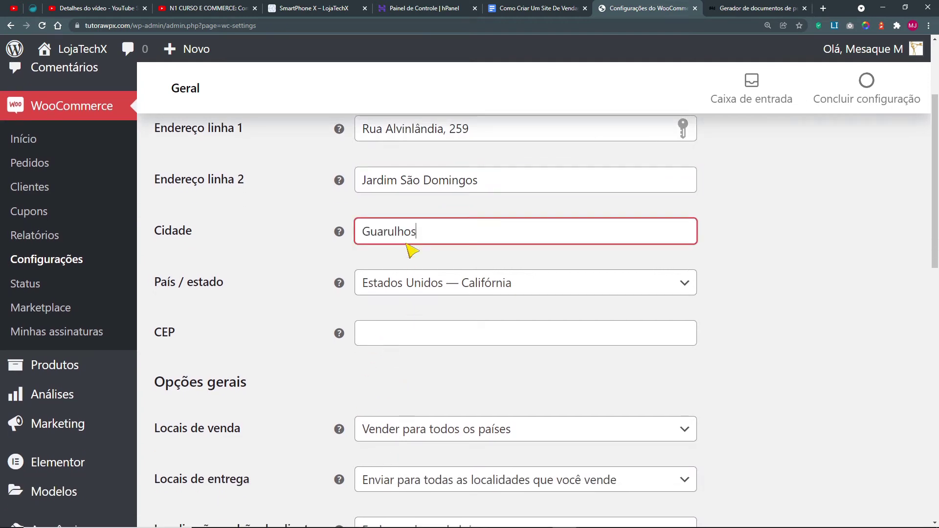
Step: Set the store's País / estado to Brasil — São Paulo
left_click(437, 293)
type("bras")
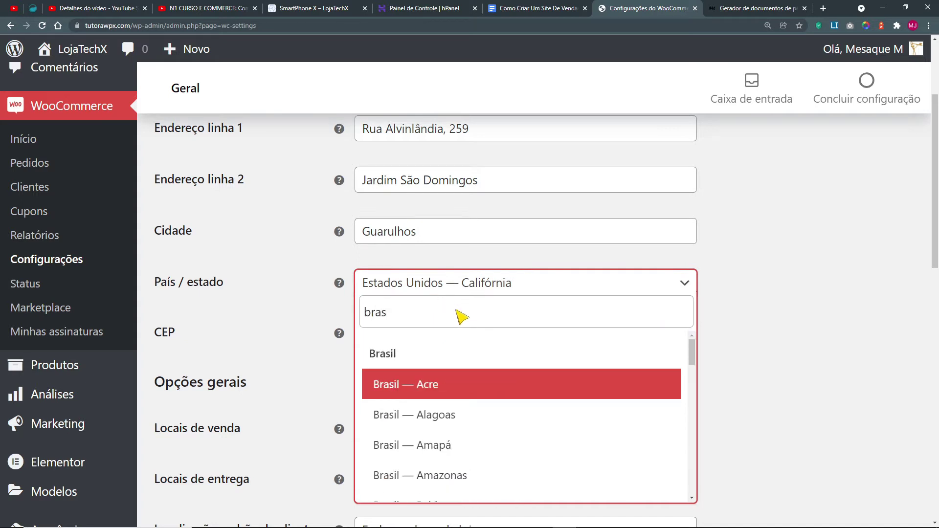
type("il")
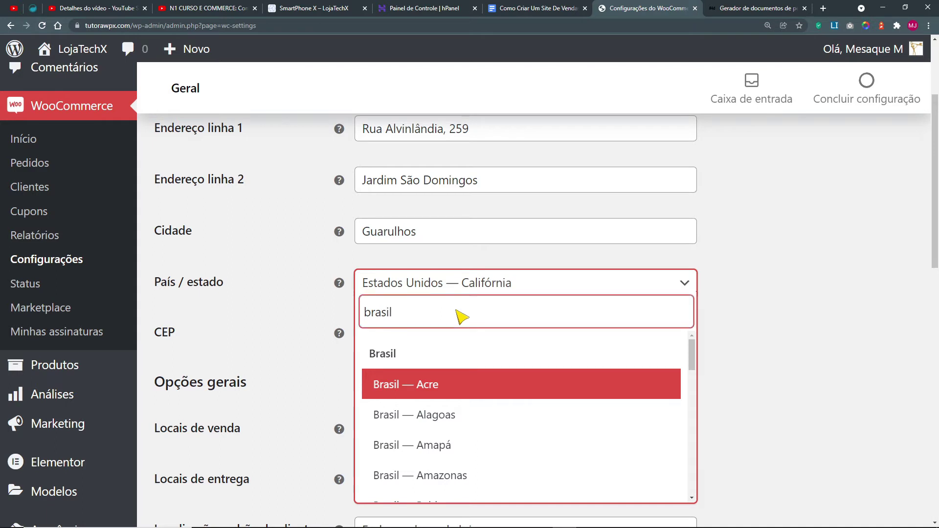
scroll(508, 429, "down", 4)
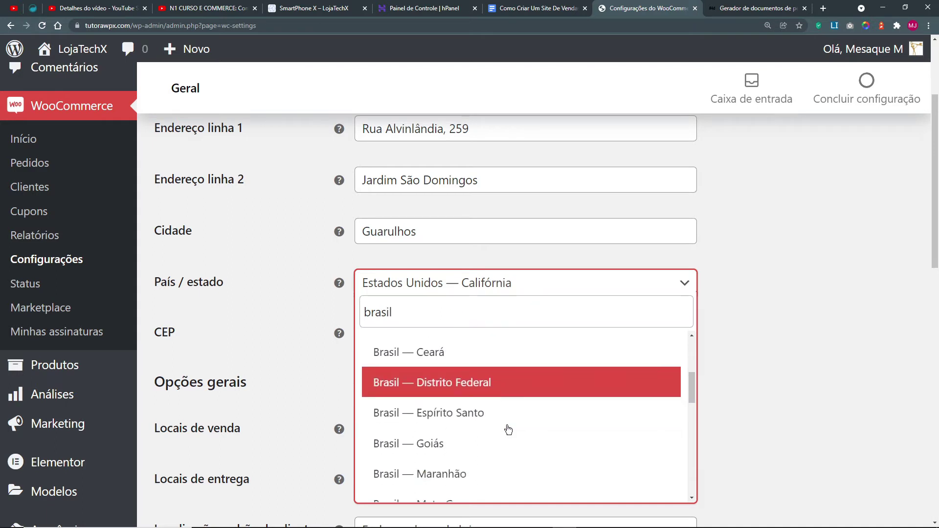
scroll(508, 429, "down", 5)
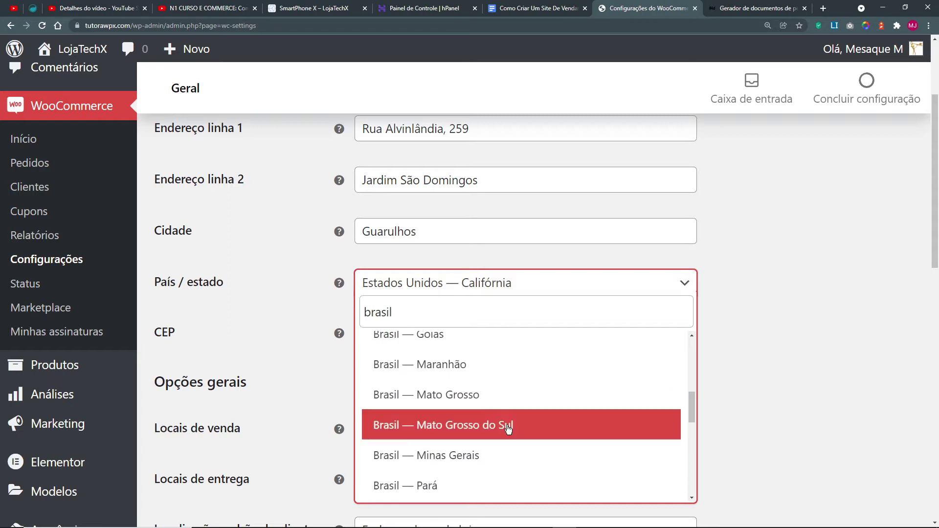
scroll(508, 430, "down", 3)
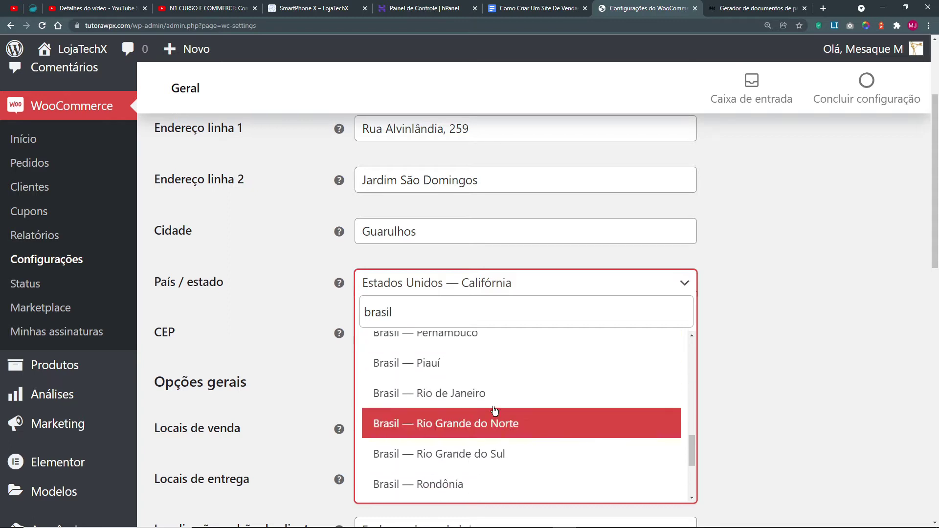
scroll(495, 416, "down", 3)
scroll(489, 417, "down", 2)
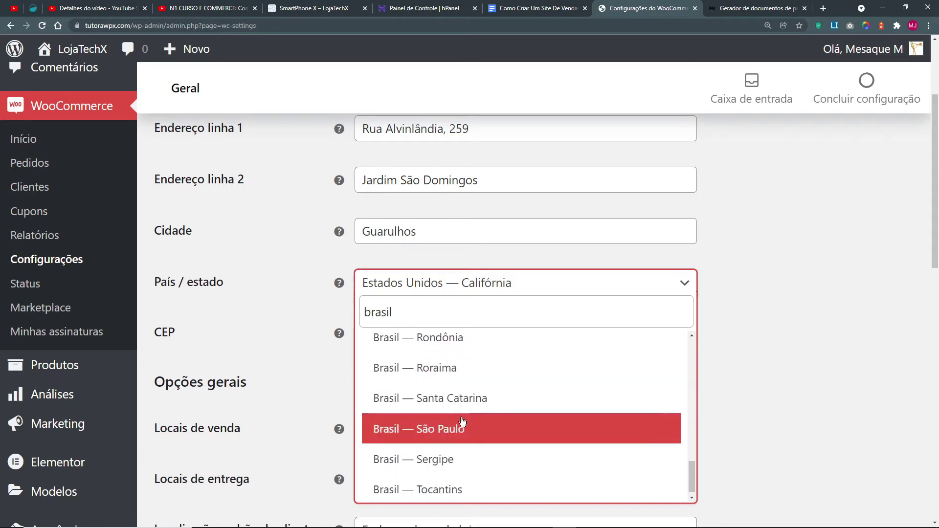
left_click(464, 425)
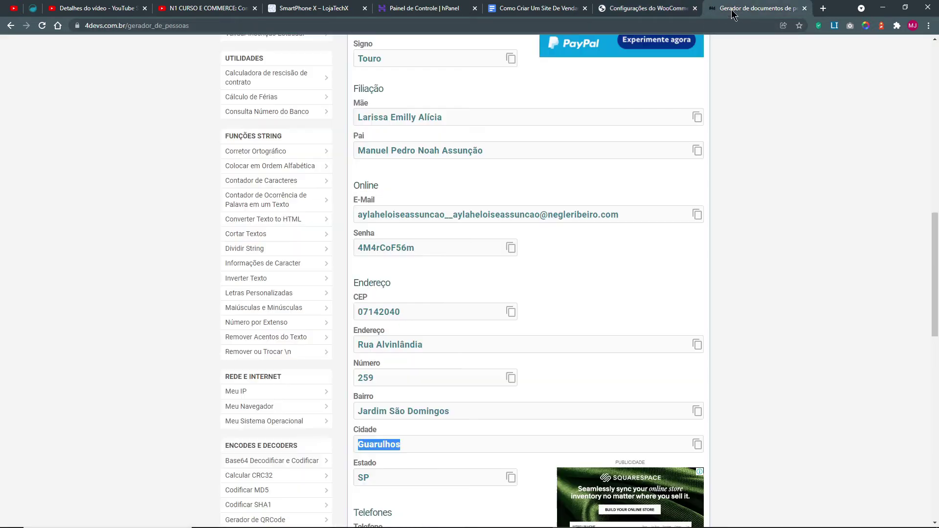
Step: Copy the generated postal code into the store's CEP field
left_click(734, 8)
left_click(510, 312)
left_click(643, 9)
left_click(416, 334)
key("ctrl+v")
left_click(767, 408)
Step: Set Locais de venda to Vender para países específicos and add Brasil as a selling country
scroll(397, 357, "down", 3)
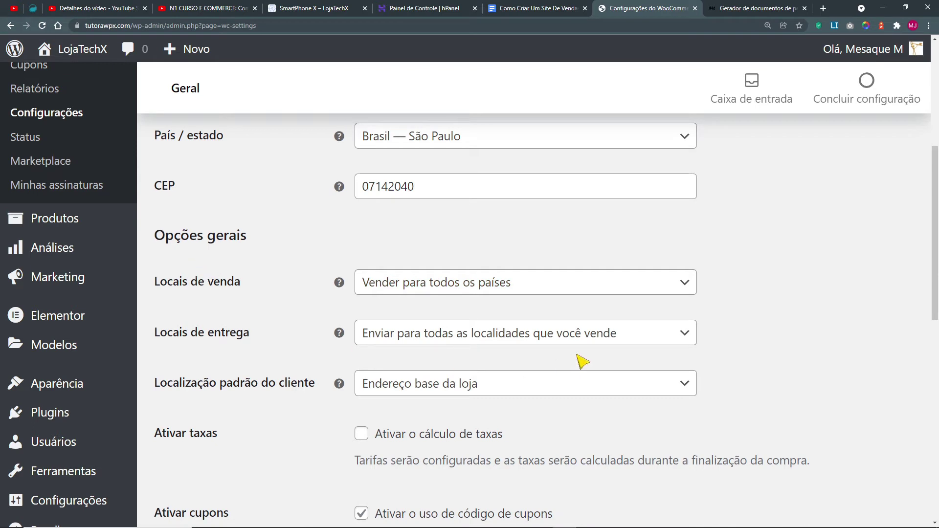
left_click(612, 283)
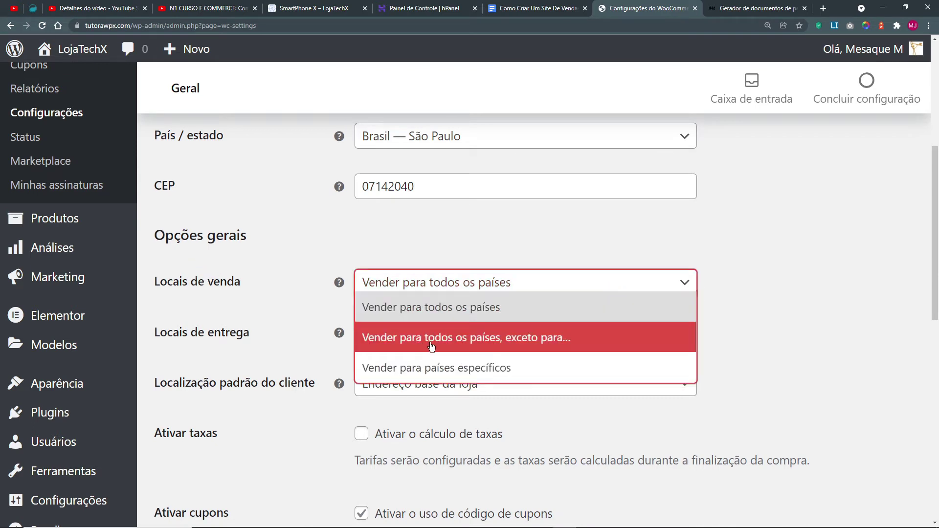
left_click(436, 371)
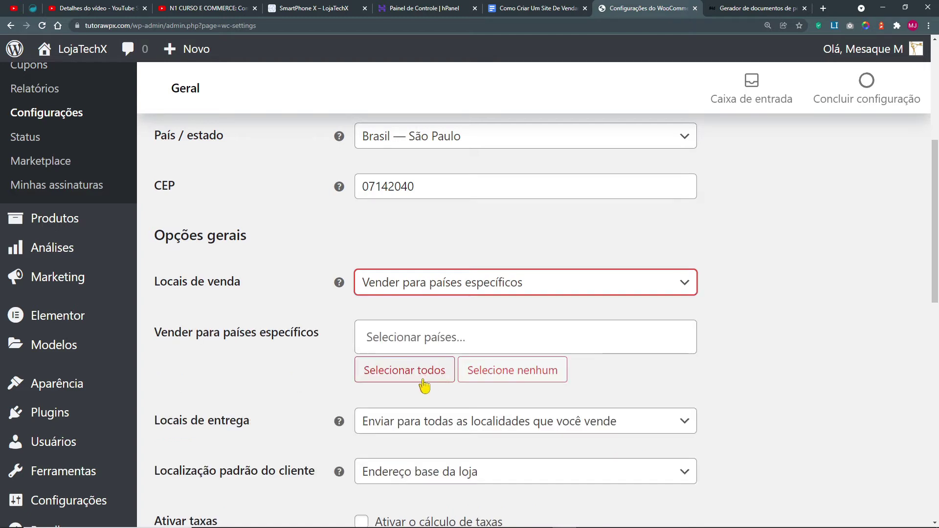
left_click(418, 344)
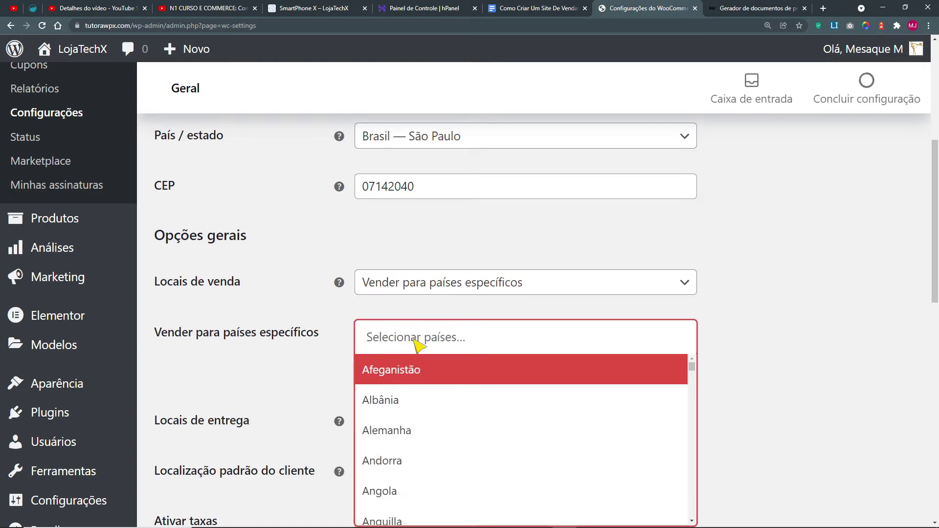
type("baras")
key("BackSpace")
key("BackSpace")
key("BackSpace")
key("BackSpace")
type("ra")
left_click(410, 373)
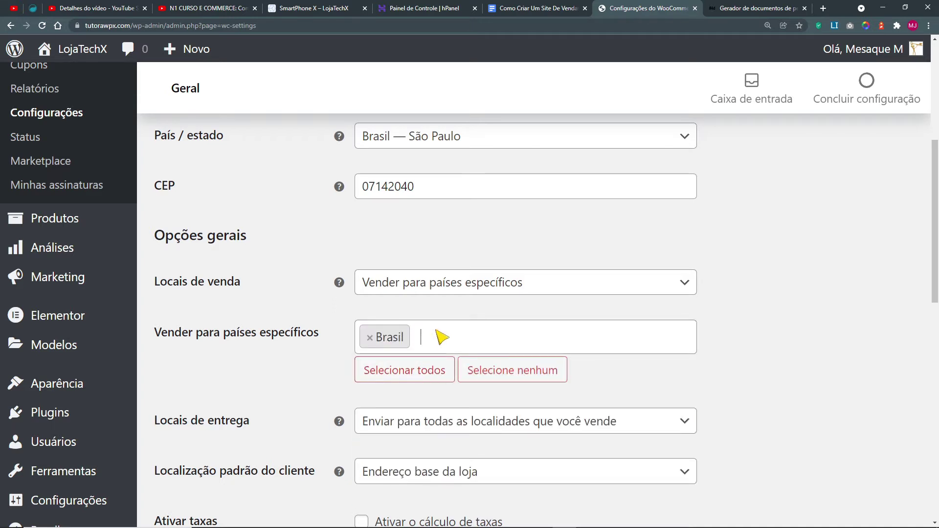
Step: Try adding Canadá to the specific selling countries alongside Brasil
type("cana")
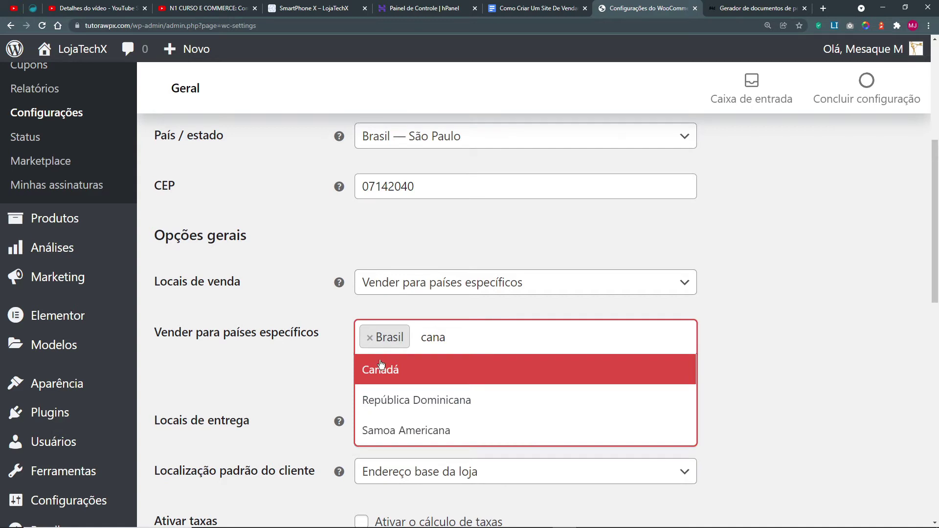
left_click(381, 364)
left_click(424, 338)
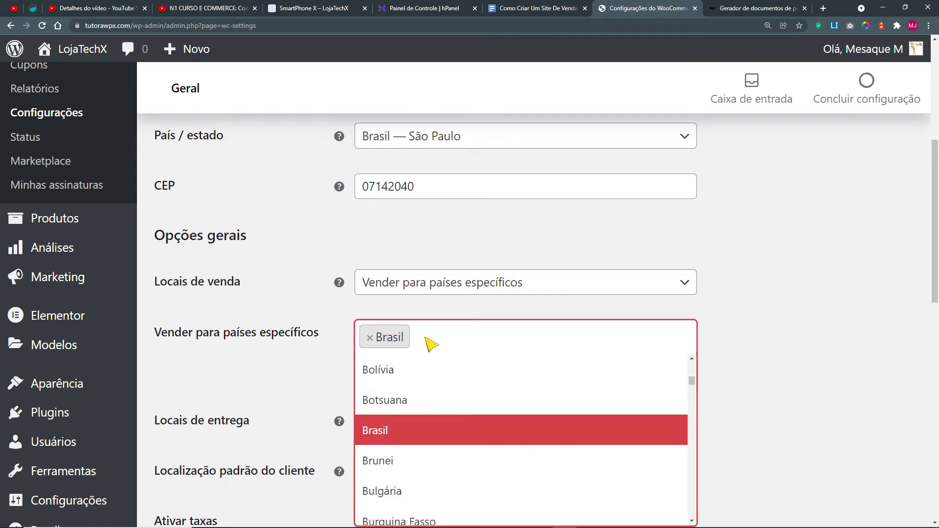
left_click(817, 349)
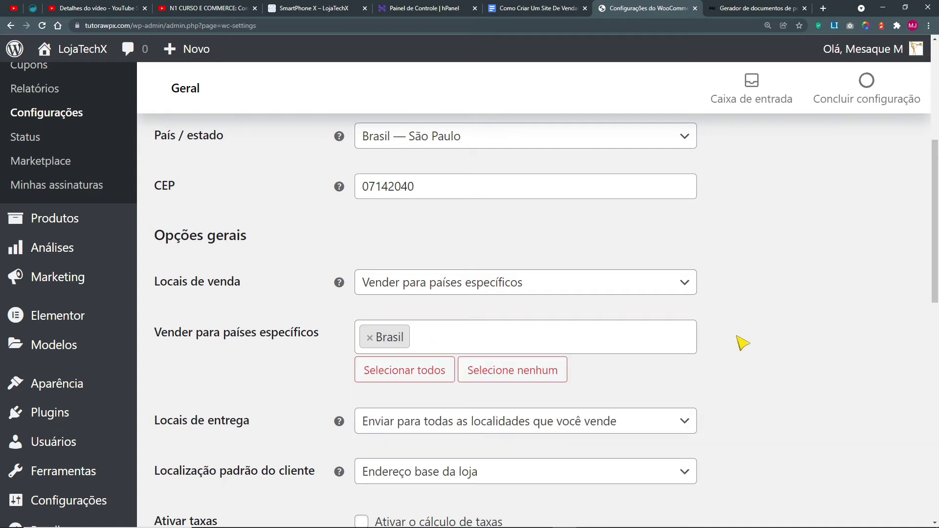
Step: Remove Brasil from the specific selling countries and set Locais de venda to Vender para todos os países
left_click(370, 341)
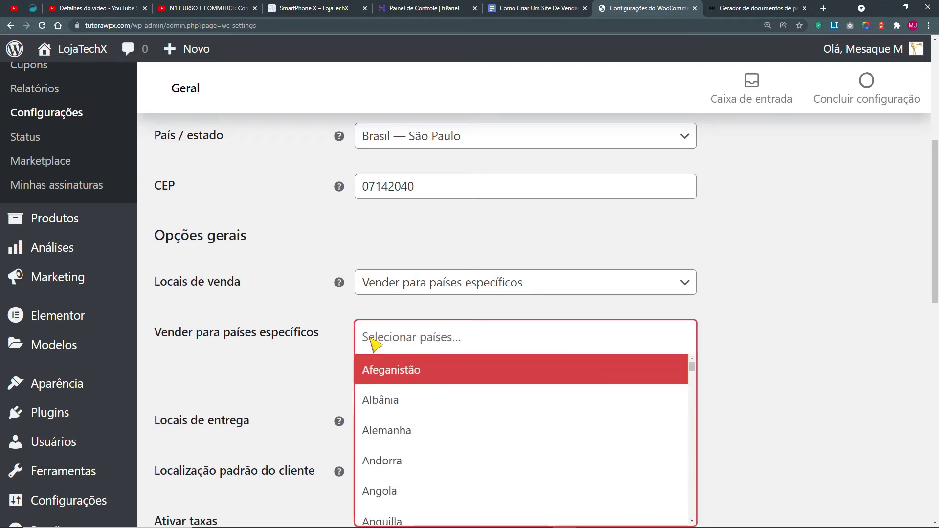
left_click(443, 333)
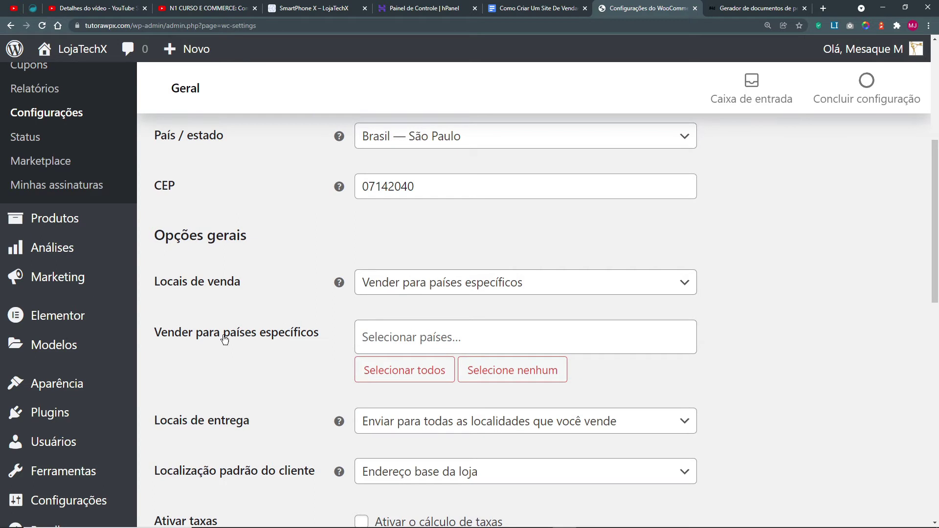
left_click(451, 282)
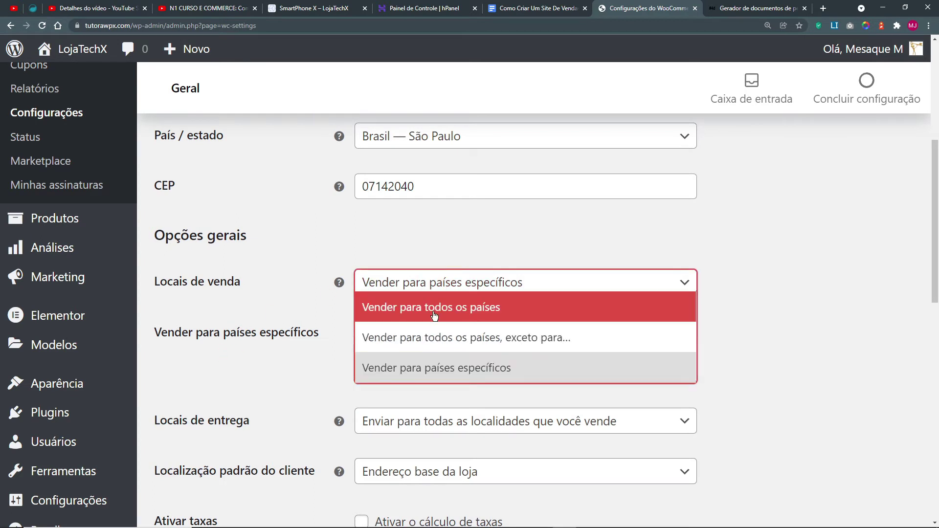
left_click(435, 316)
Step: Set Locais de venda to Vender para todos os países, exceto para… and exclude Coréia do Norte
left_click(489, 284)
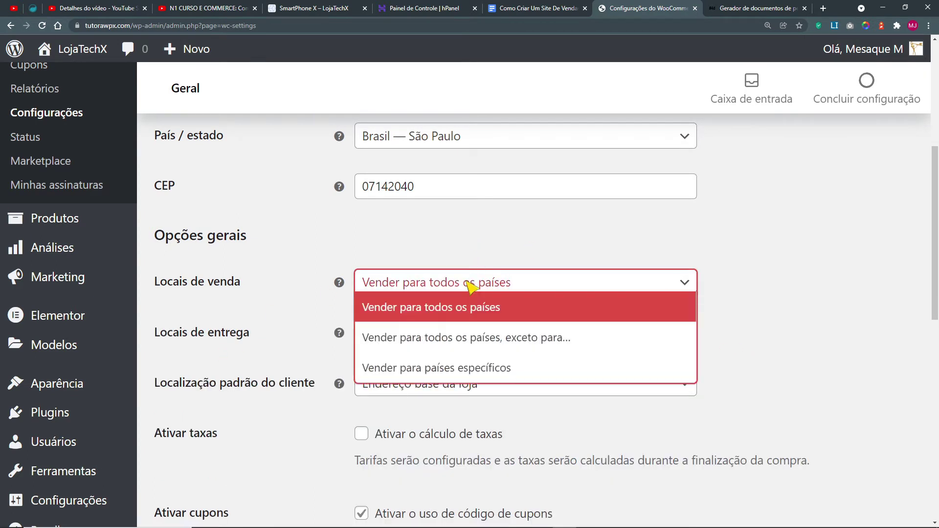
left_click(496, 350)
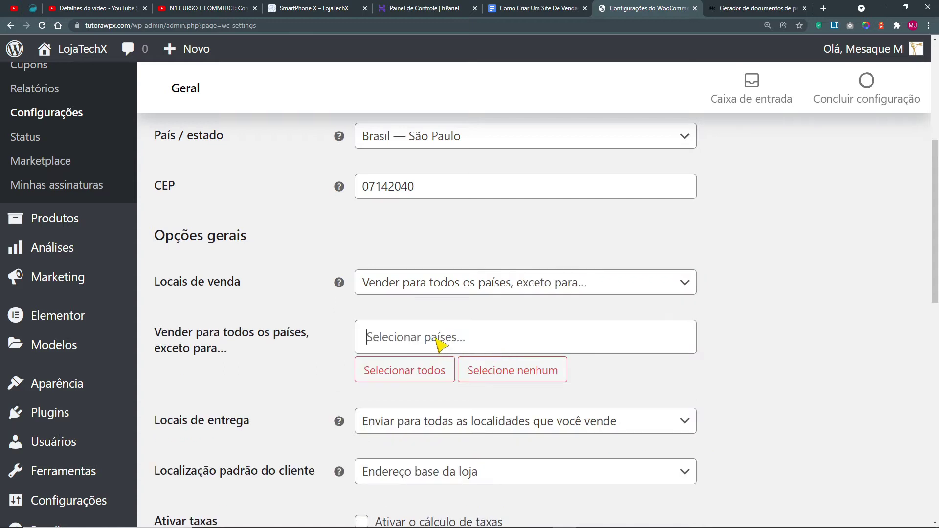
left_click(442, 345)
type("c")
key("BackSpace")
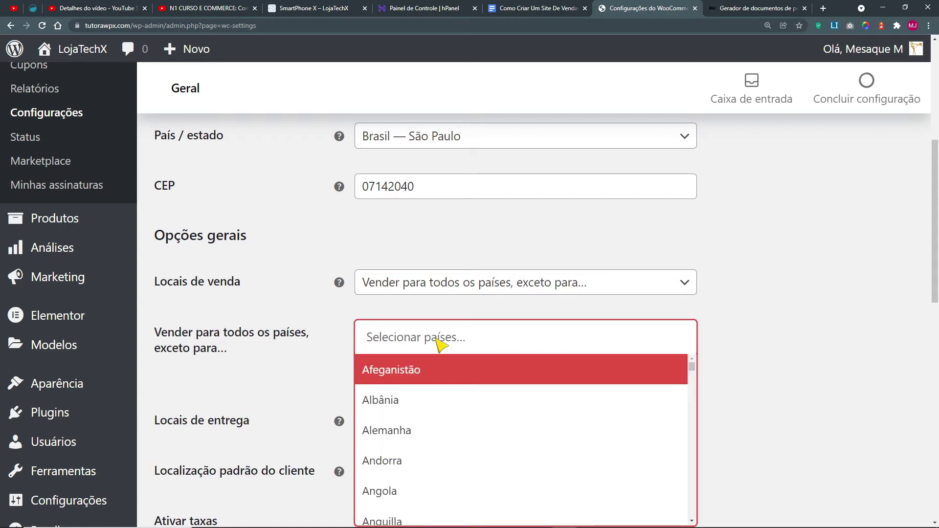
type("cor")
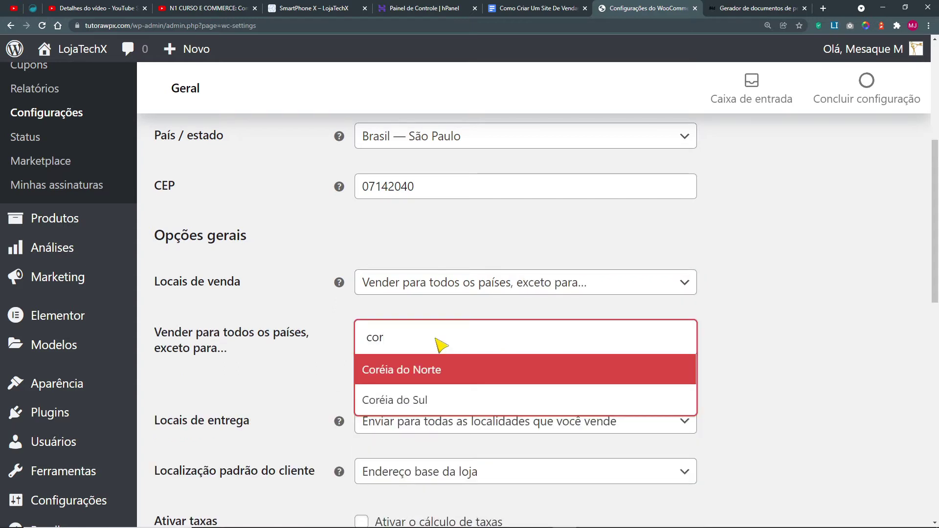
left_click(429, 377)
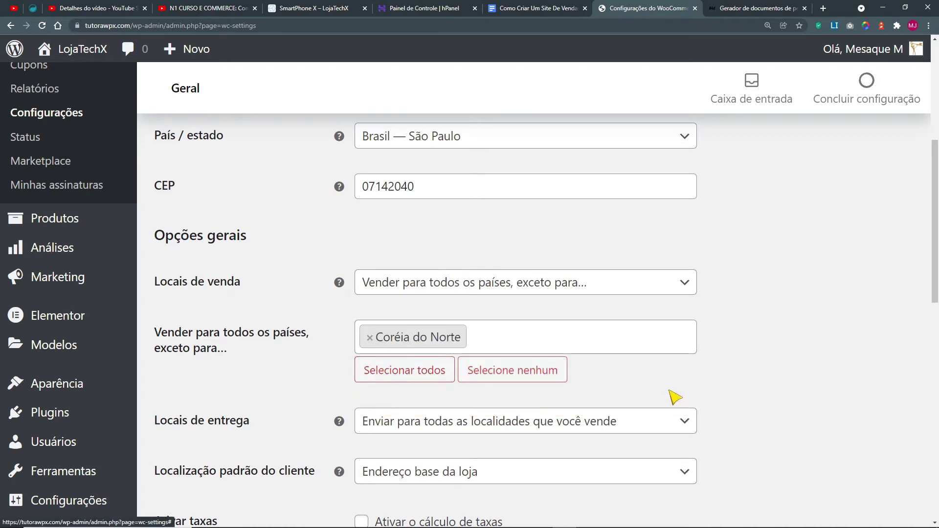
Step: Add Cuba to the countries excluded from sales
type("cuv")
key("BackSpace")
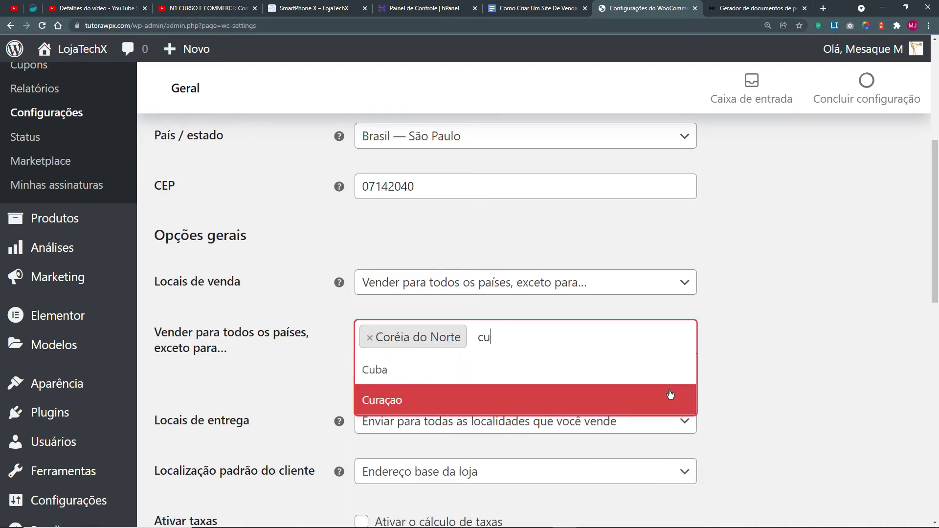
type("b")
left_click(400, 375)
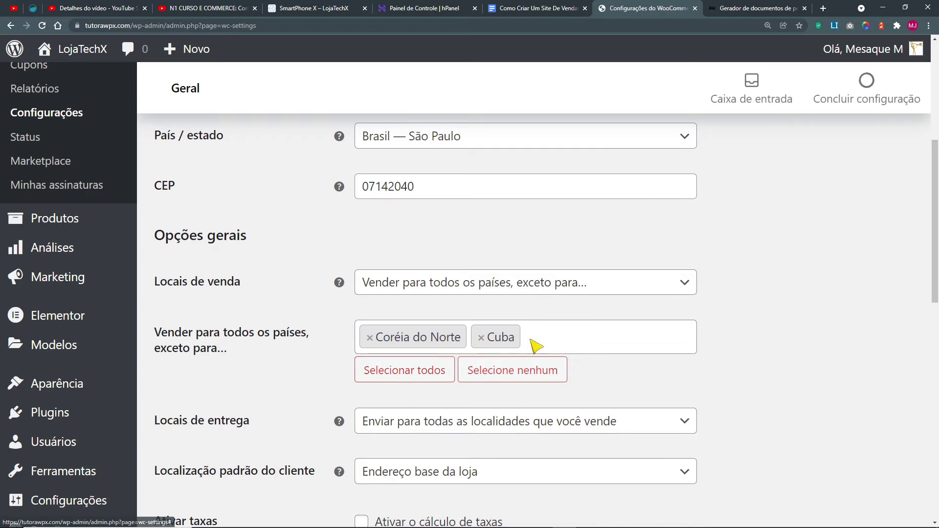
Step: Set Locais de venda to Vender para países específicos and select Brasil as the only selling country
left_click(436, 286)
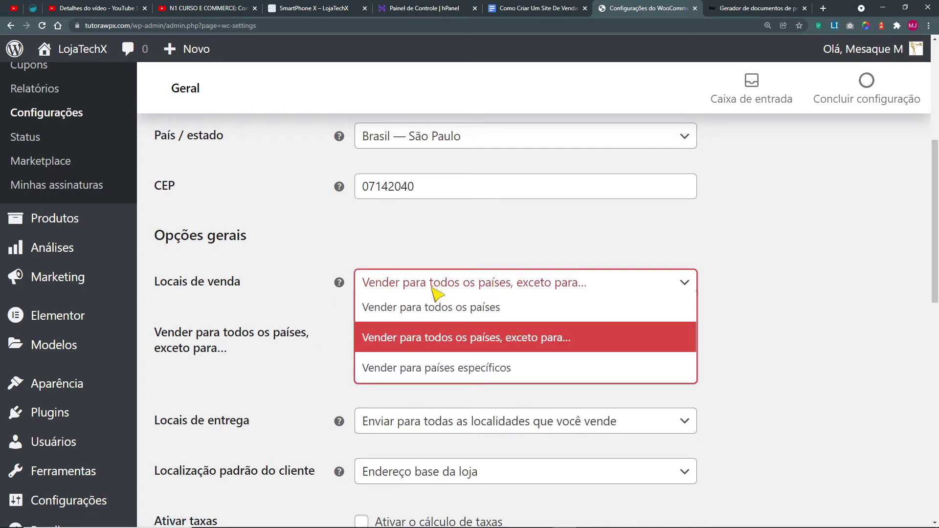
left_click(419, 370)
left_click(383, 342)
type("bras")
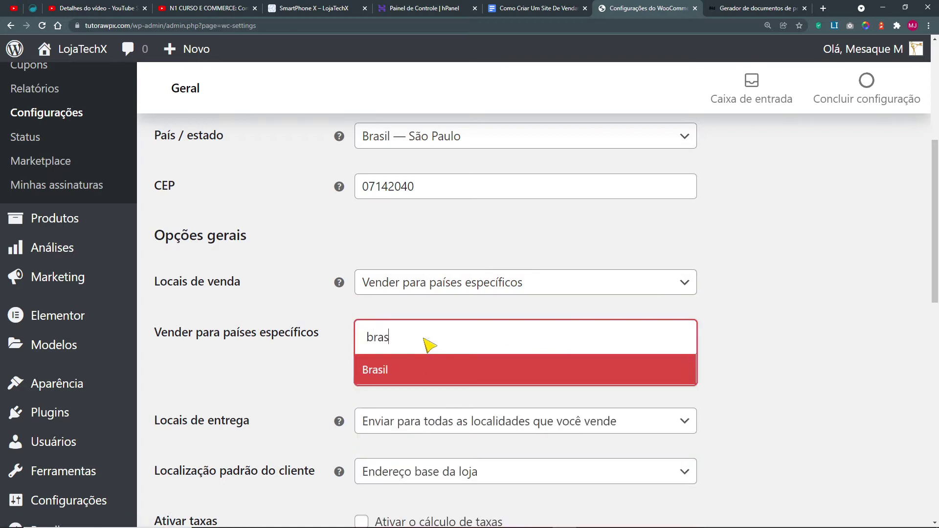
left_click(409, 379)
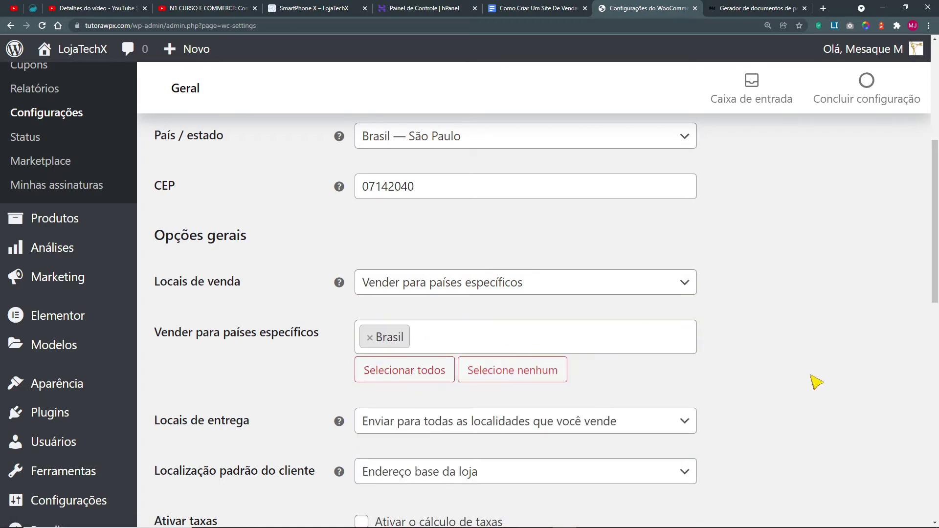
Step: Set Locais de entrega to Enviar apenas para países específicos and select Brasil as the shipping country
scroll(733, 386, "down", 3)
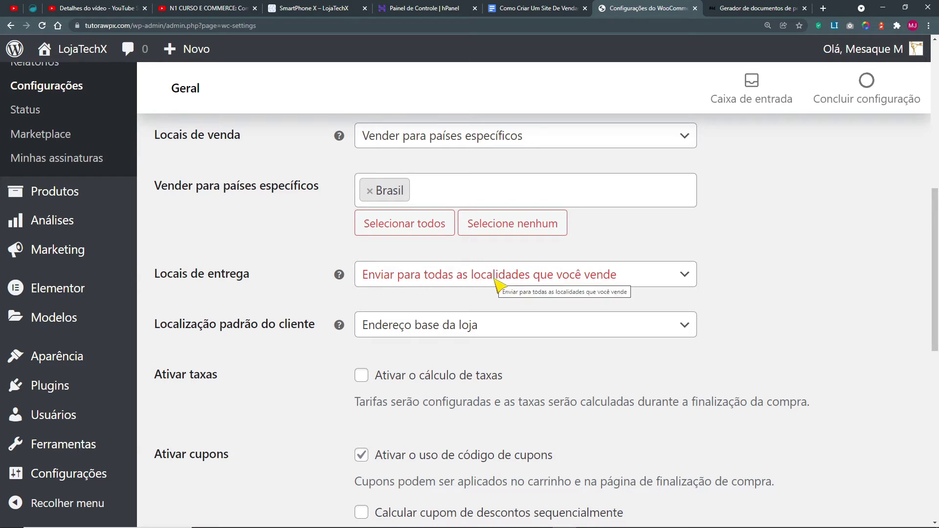
left_click(467, 277)
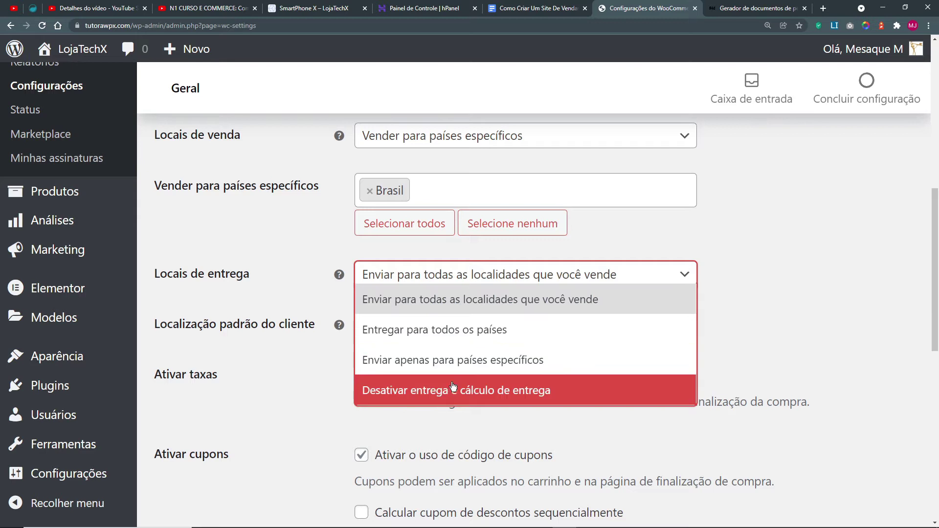
left_click(454, 368)
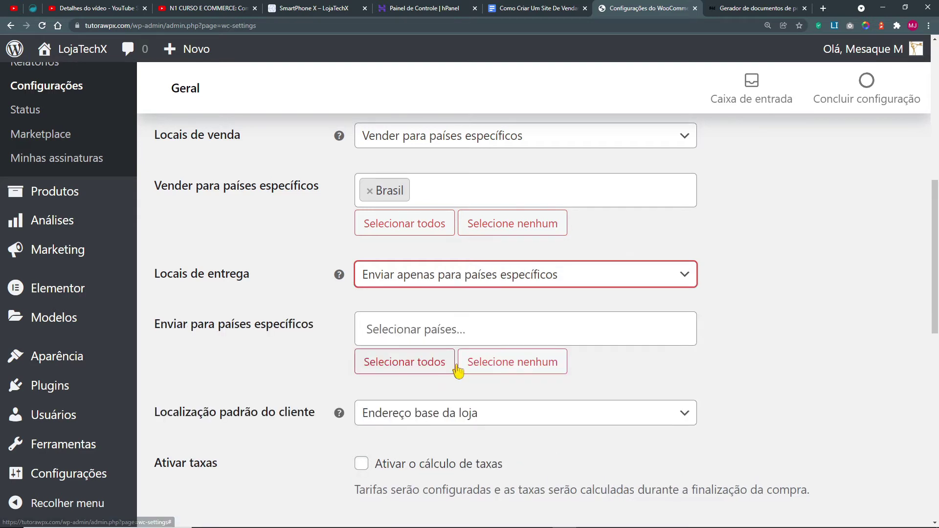
left_click(435, 328)
type("bras")
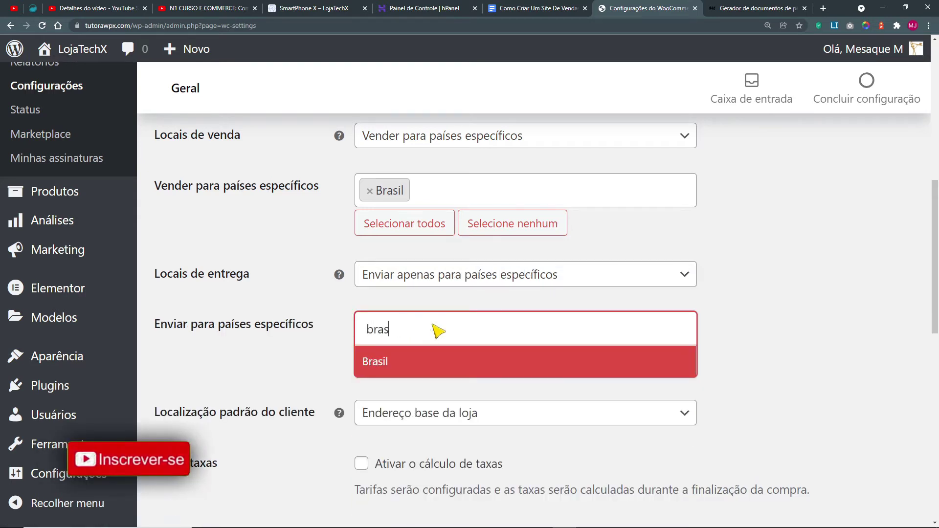
left_click(390, 358)
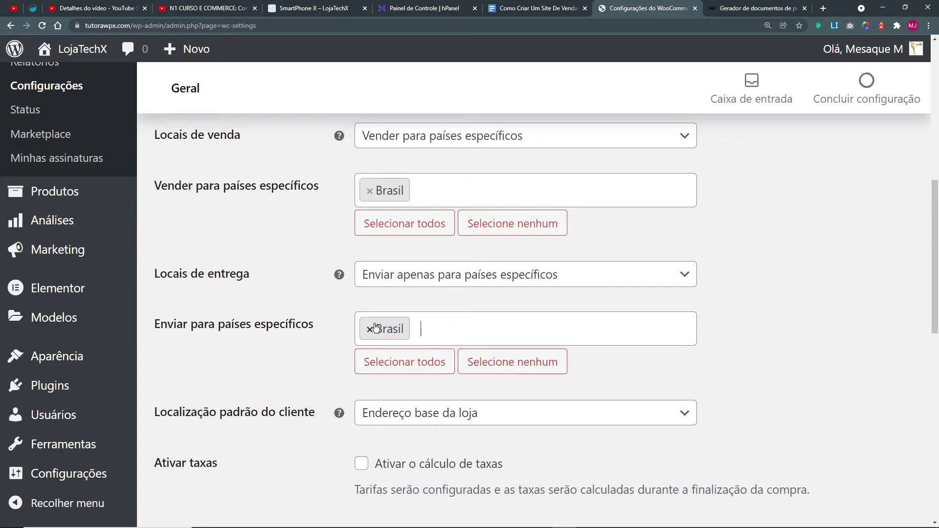
Step: Set Localização padrão do cliente to Nenhuma localização por padrão
left_click_drag(166, 419, 276, 415)
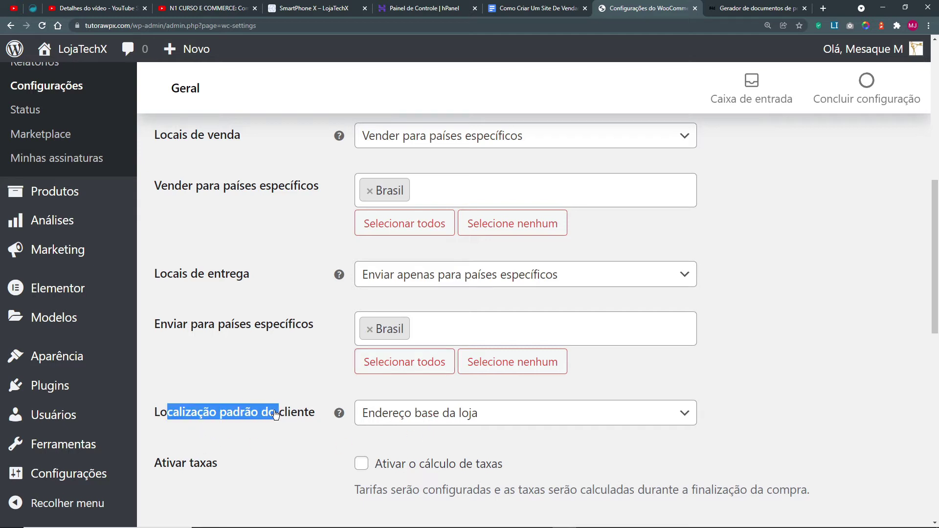
scroll(435, 329, "down", 2)
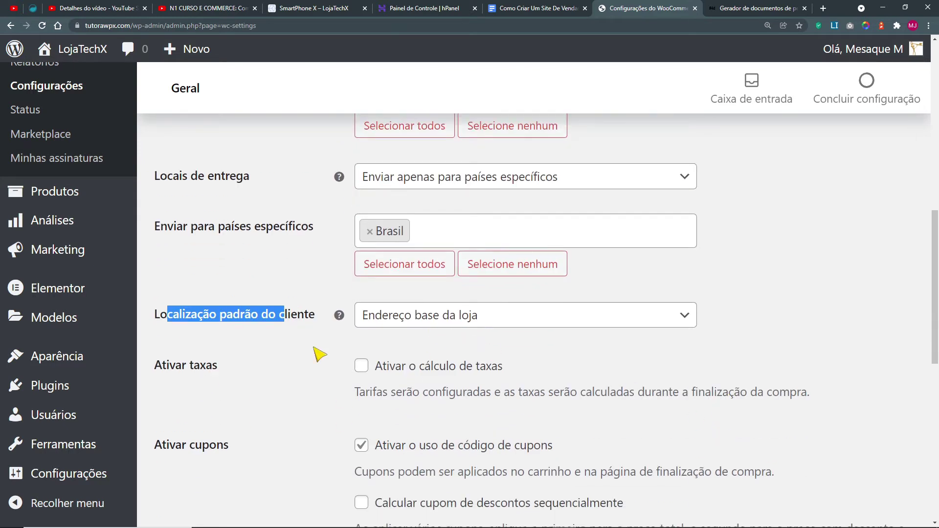
left_click(252, 348)
left_click_drag(280, 317, 315, 318)
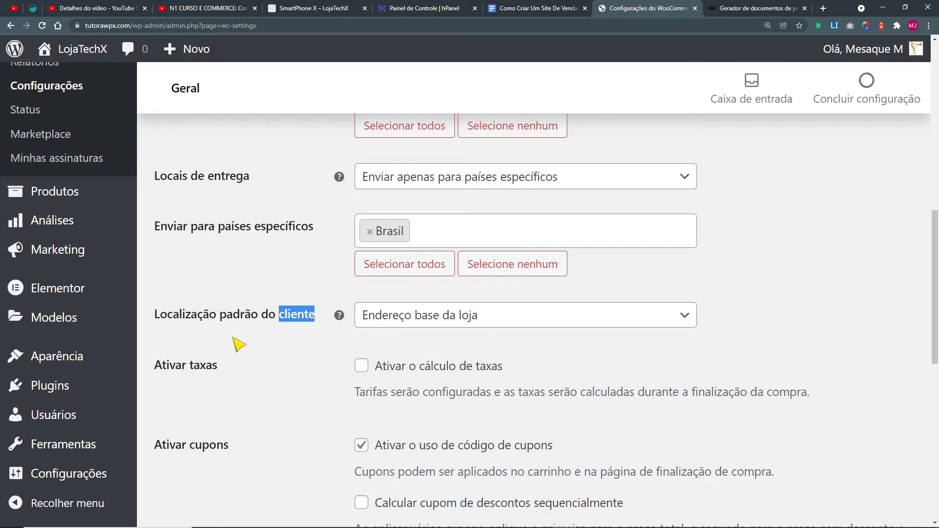
left_click(423, 324)
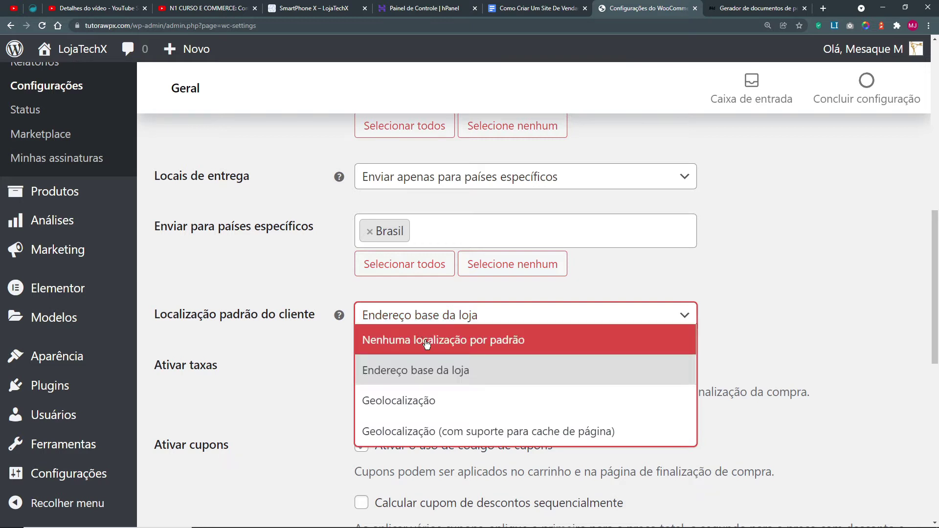
left_click(431, 341)
Step: Try Geolocalização as the default customer location and switch back to Nenhuma localização por padrão
left_click(482, 318)
left_click(440, 402)
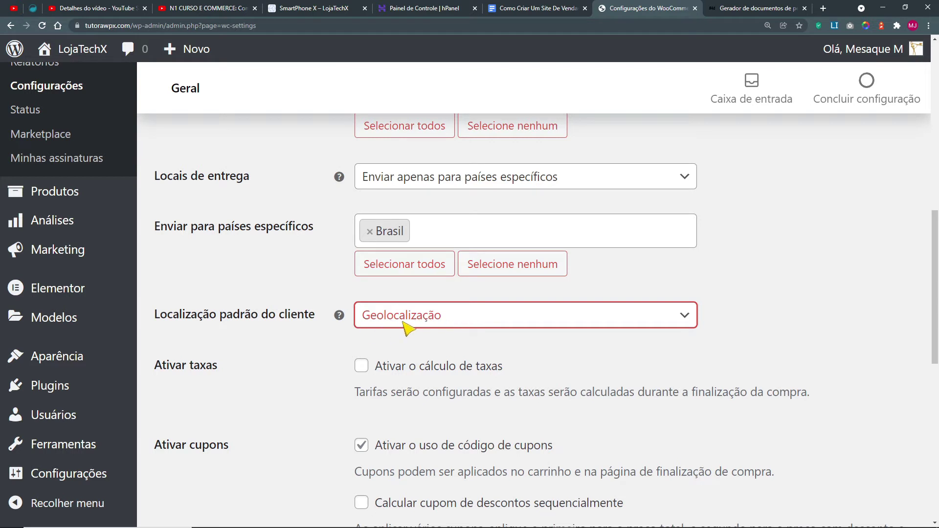
left_click(430, 315)
right_click(400, 319)
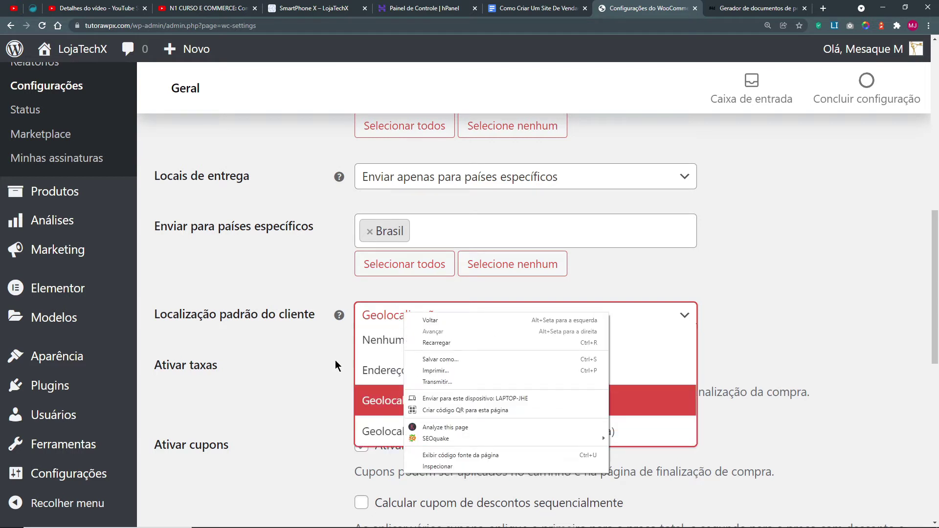
left_click(341, 364)
left_click(394, 321)
left_click(400, 410)
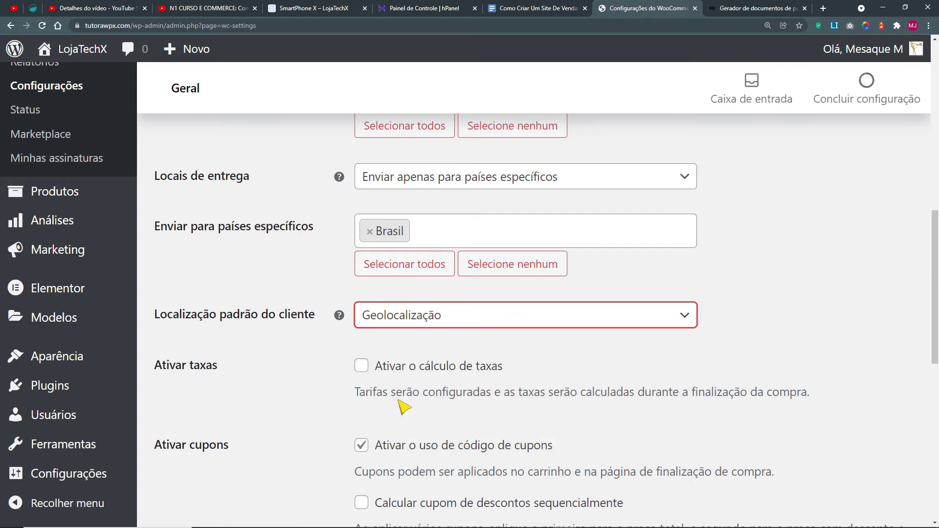
left_click(445, 315)
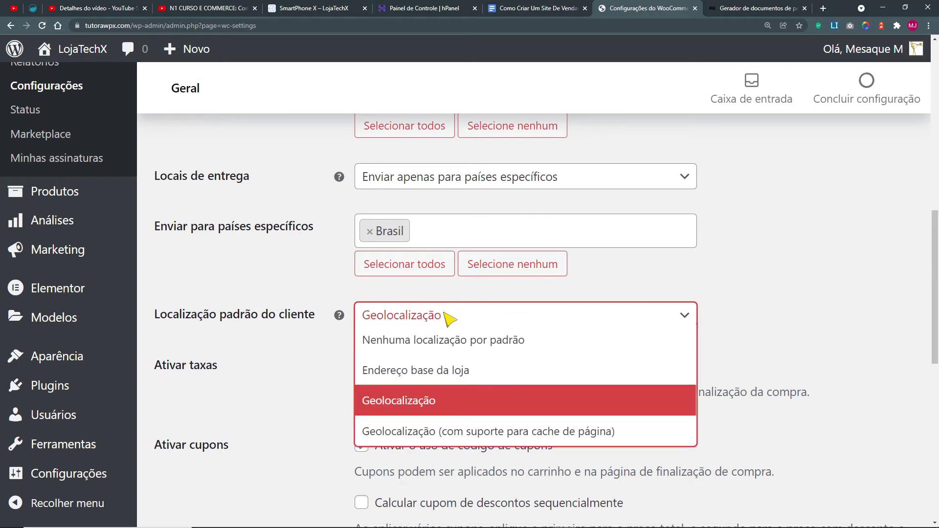
left_click(391, 343)
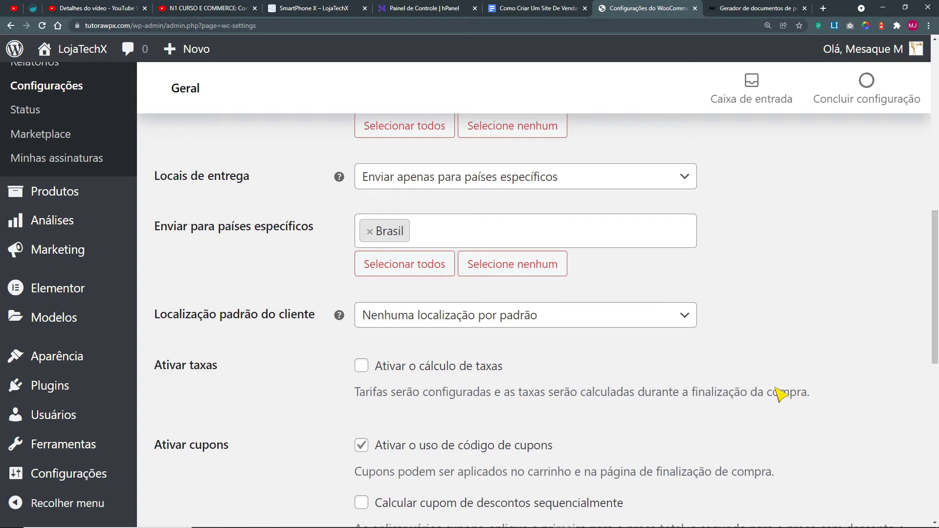
Step: Examine the tax calculation option and the coupon options, including sequential coupon discount calculation
scroll(586, 343, "down", 2)
left_click_drag(473, 269, 813, 303)
left_click(369, 310)
left_click(799, 305)
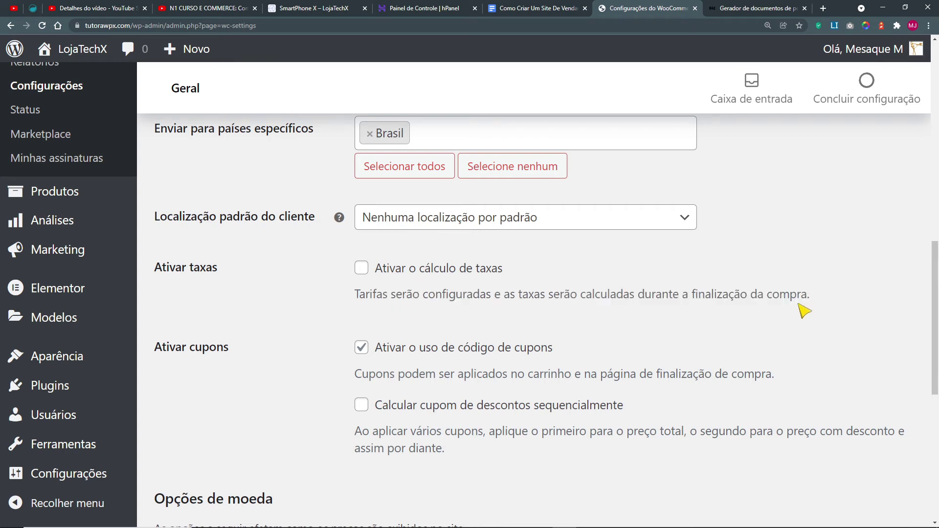
left_click_drag(356, 296, 820, 306)
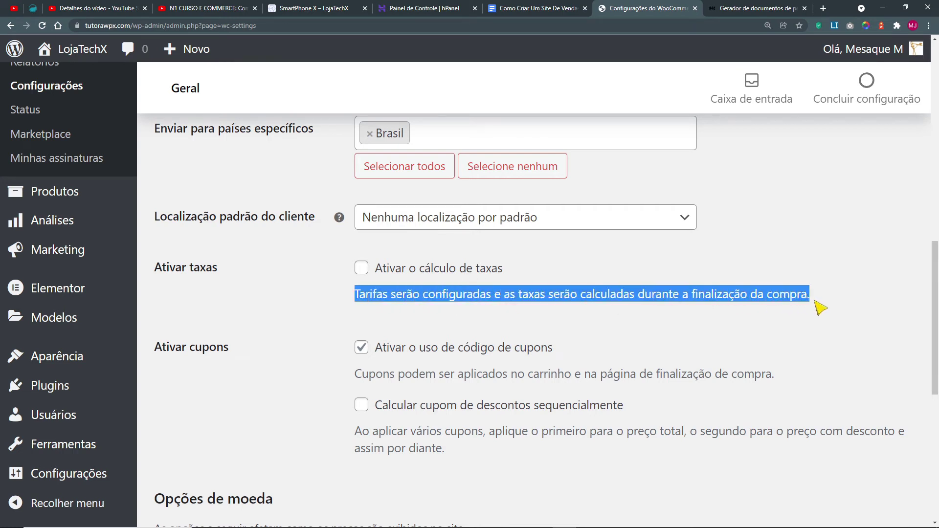
left_click(362, 269)
scroll(391, 362, "down", 2)
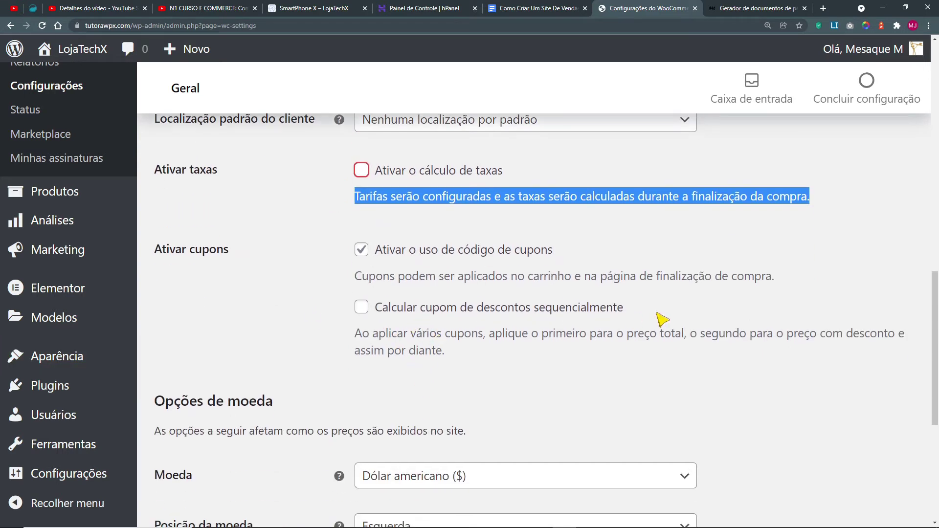
scroll(618, 392, "down", 2)
left_click_drag(351, 241, 446, 253)
left_click(508, 307)
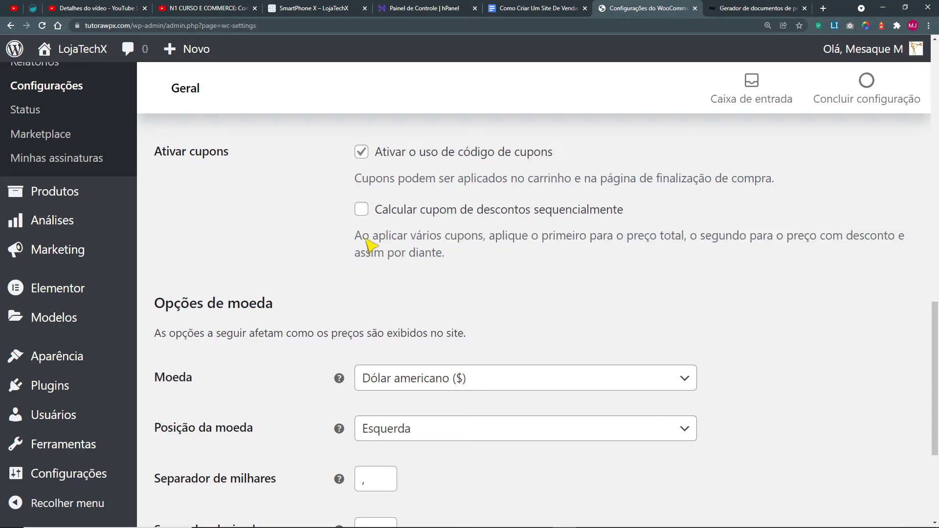
left_click_drag(362, 240, 851, 241)
left_click(741, 286)
scroll(383, 243, "up", 1)
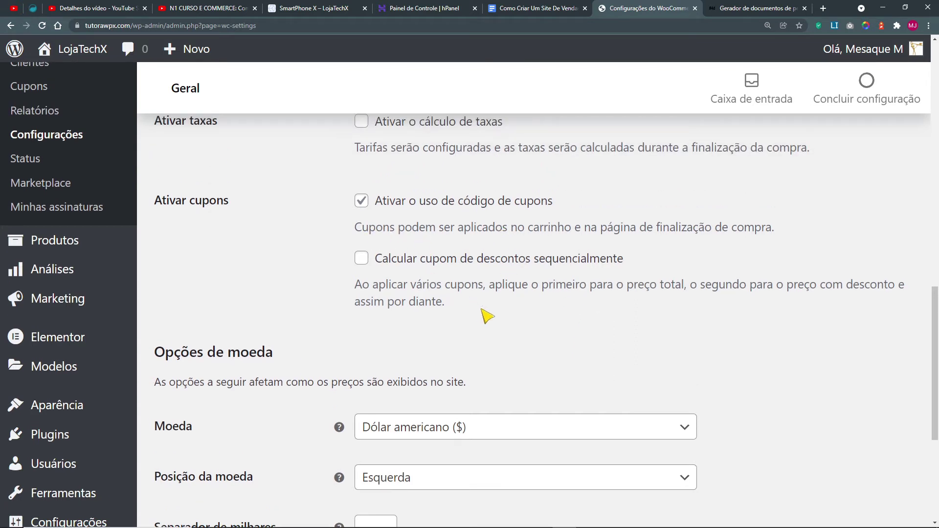
Step: Set the store currency (Moeda) to Real brasileiro (R$) in the currency options
scroll(495, 344, "down", 3)
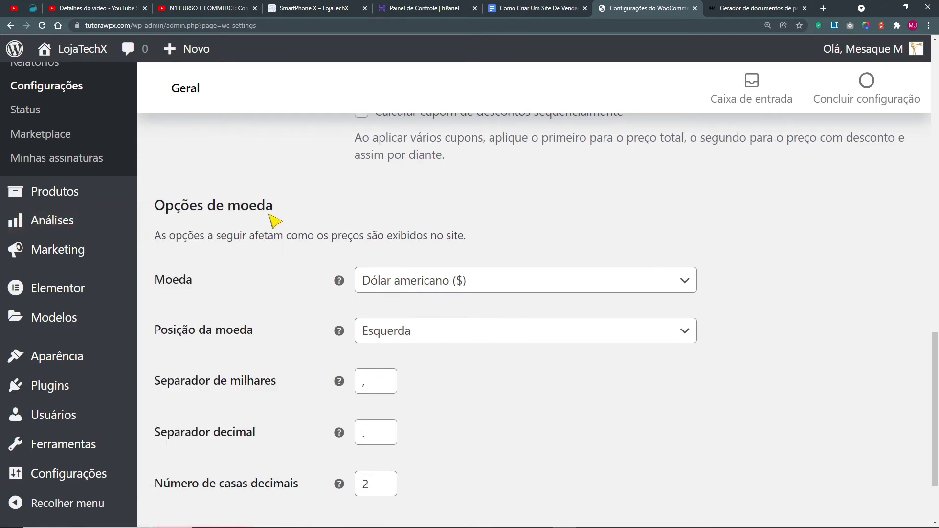
left_click(419, 288)
type("rea")
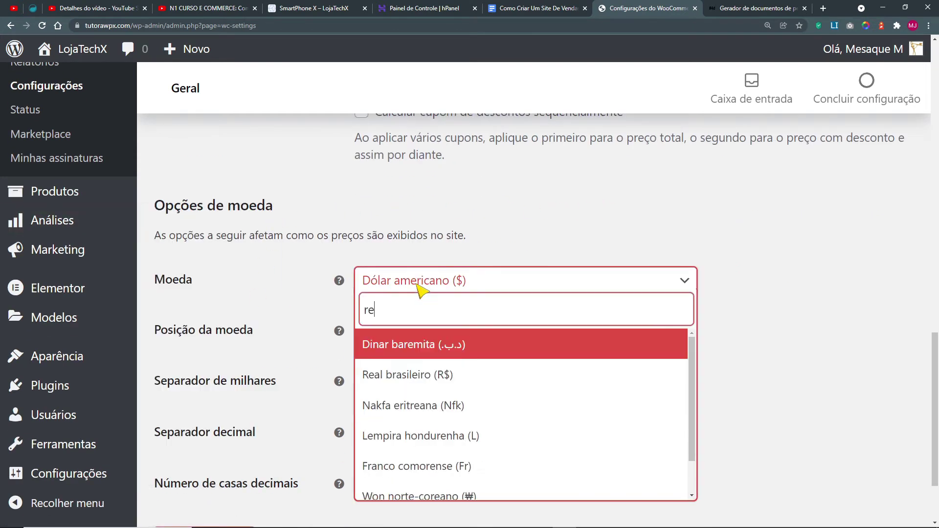
left_click(402, 355)
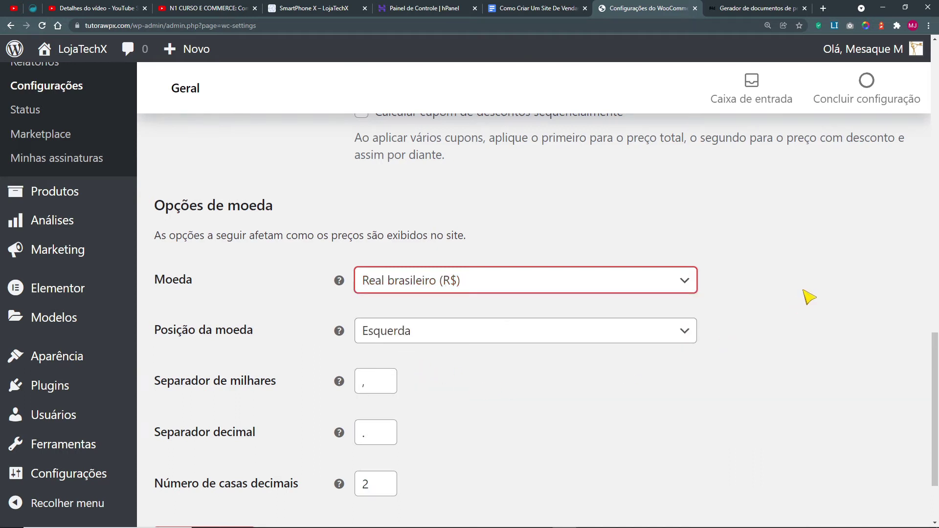
left_click_drag(203, 280, 155, 285)
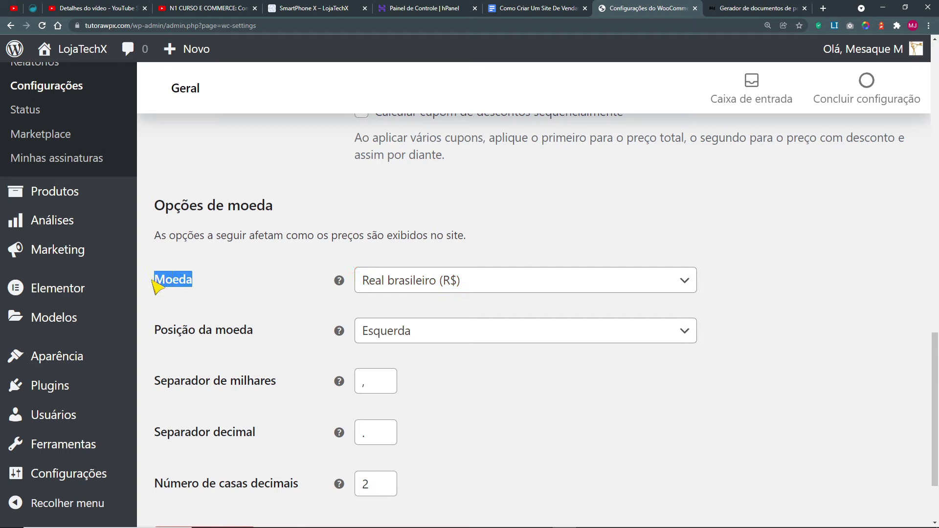
Step: Set the decimal separator to a comma and the thousands separator to a period
scroll(440, 367, "down", 2)
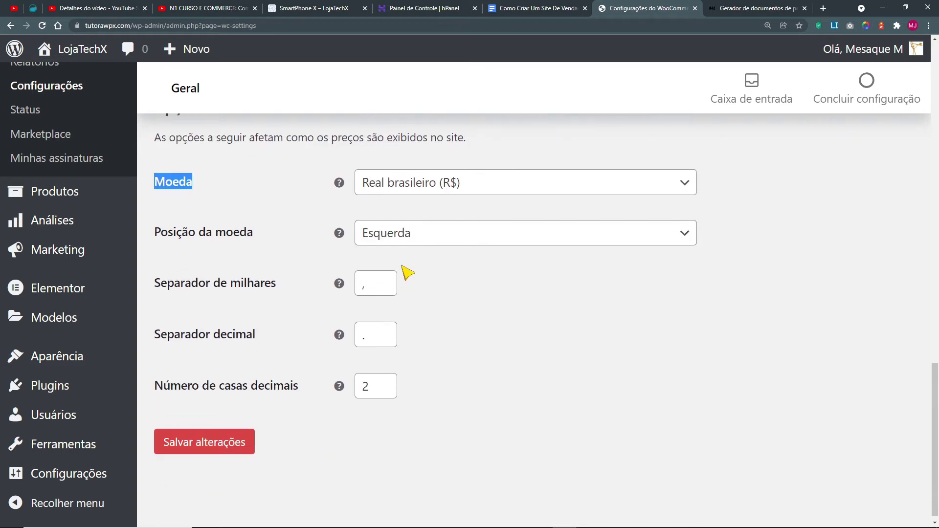
left_click(379, 289)
left_click(442, 352)
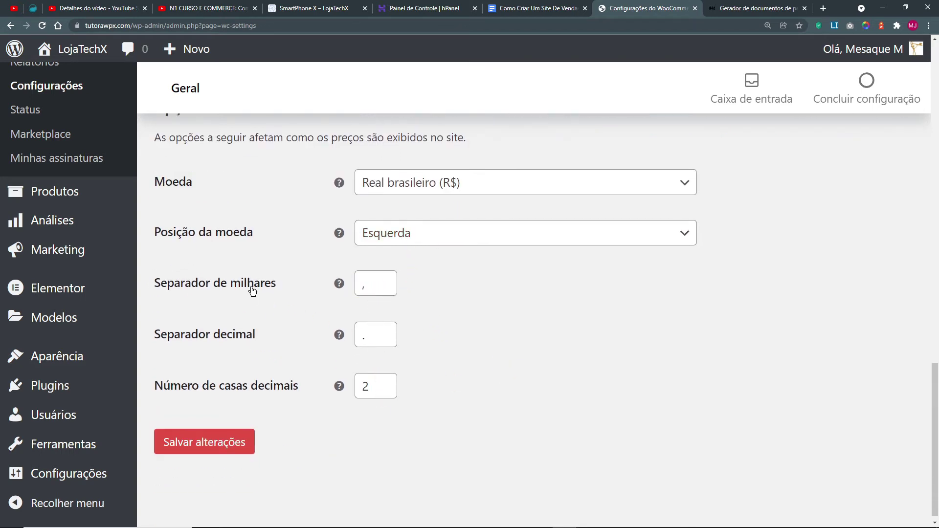
double_click(369, 289)
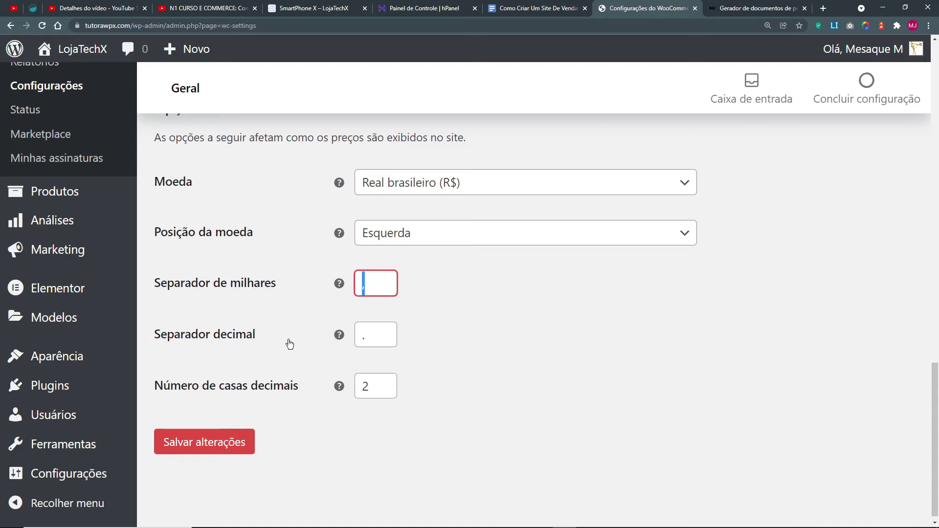
double_click(357, 341)
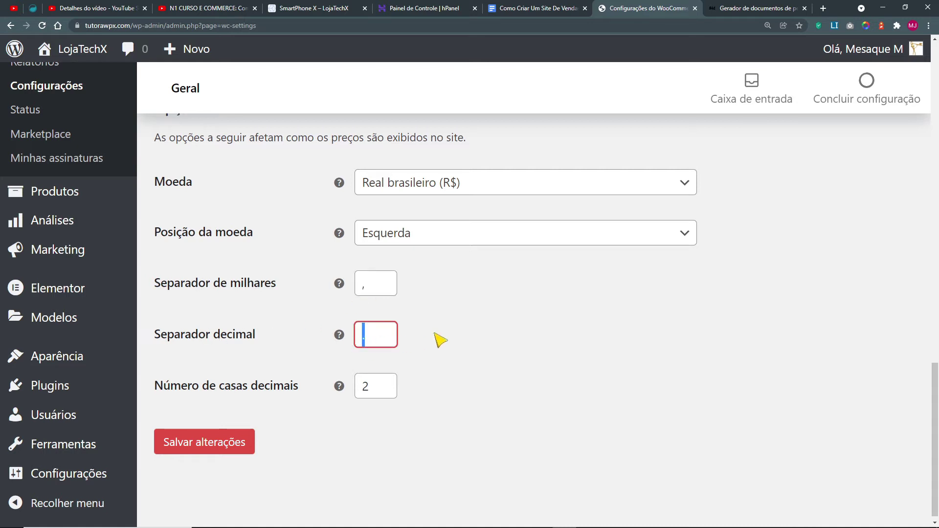
type(",")
double_click(357, 288)
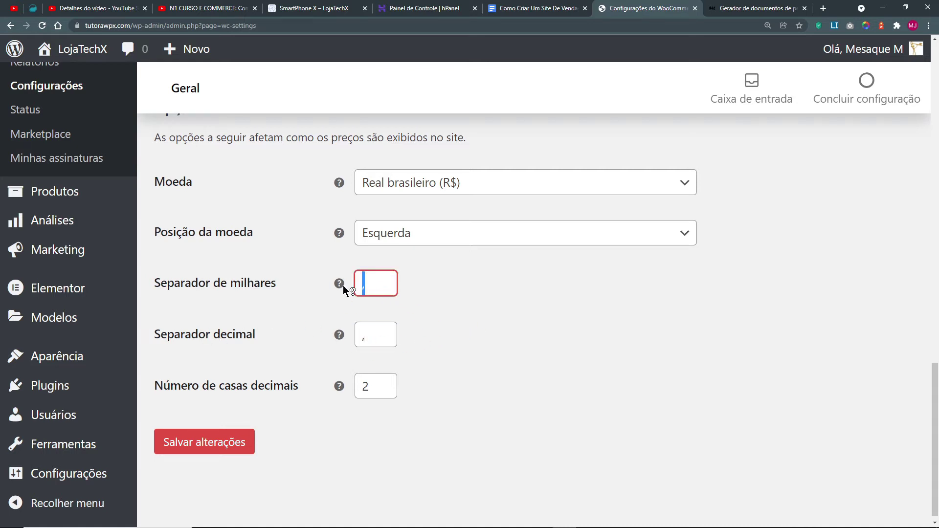
type(".")
left_click(440, 326)
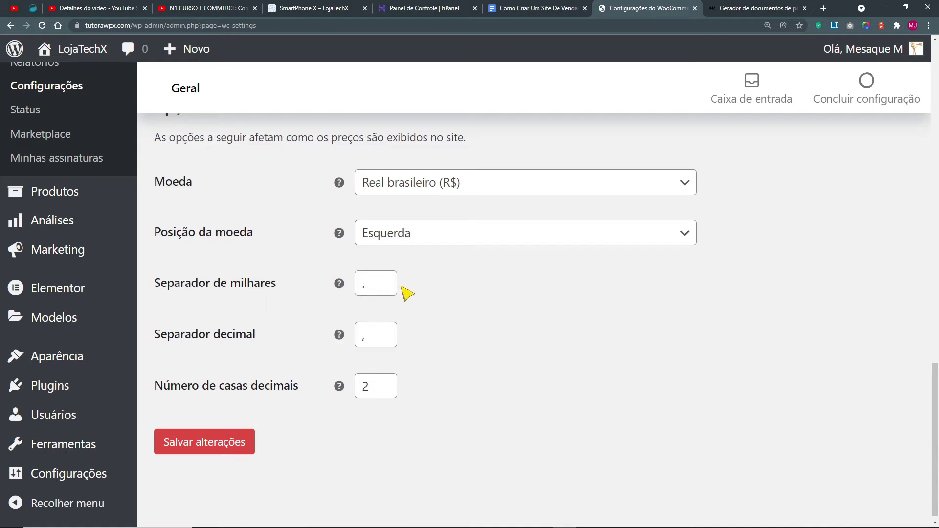
Step: Reset the browser page zoom and save the general store settings
double_click(367, 386)
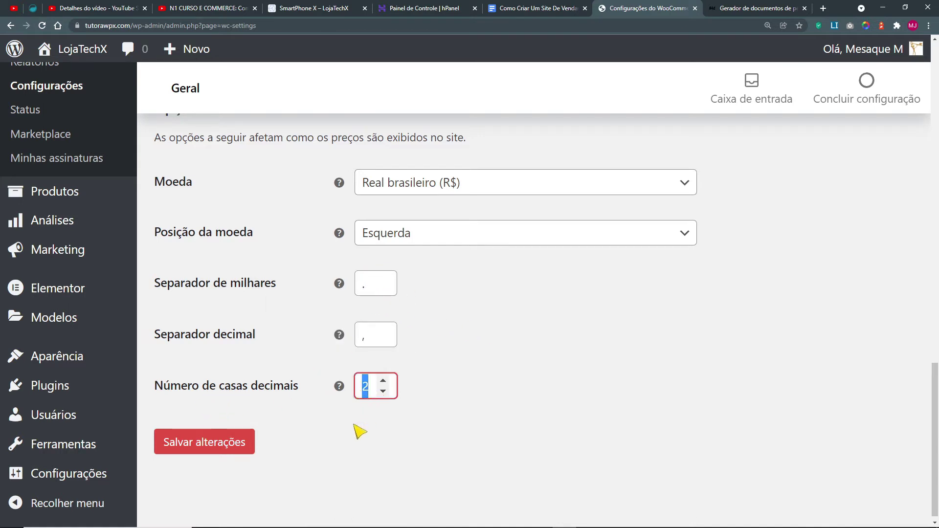
key("ctrl+0")
scroll(379, 431, "up", 5)
scroll(383, 419, "down", 7)
left_click(124, 475)
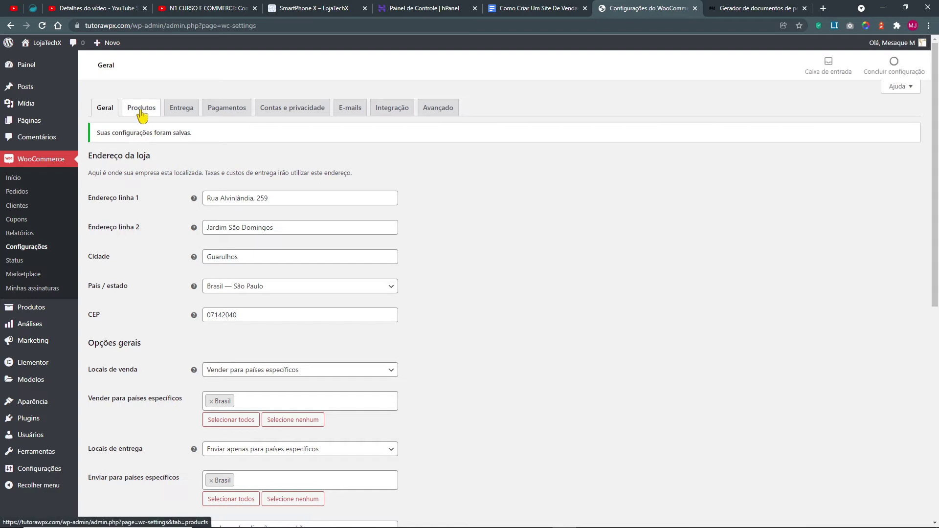
Step: In the Google Docs checklist, split the status item into "Ver Status" and "Configurações (geral e produtos)", and check off the latter
left_click(538, 9)
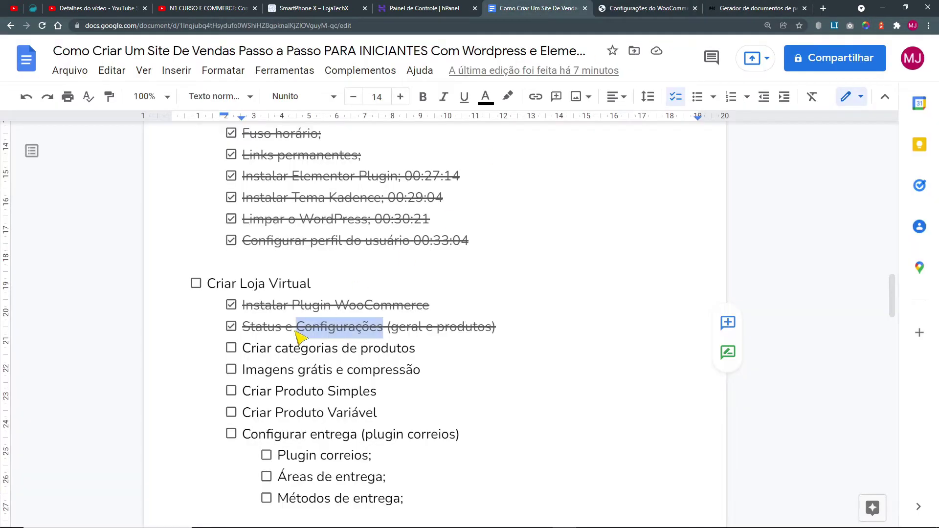
left_click_drag(388, 332, 486, 328)
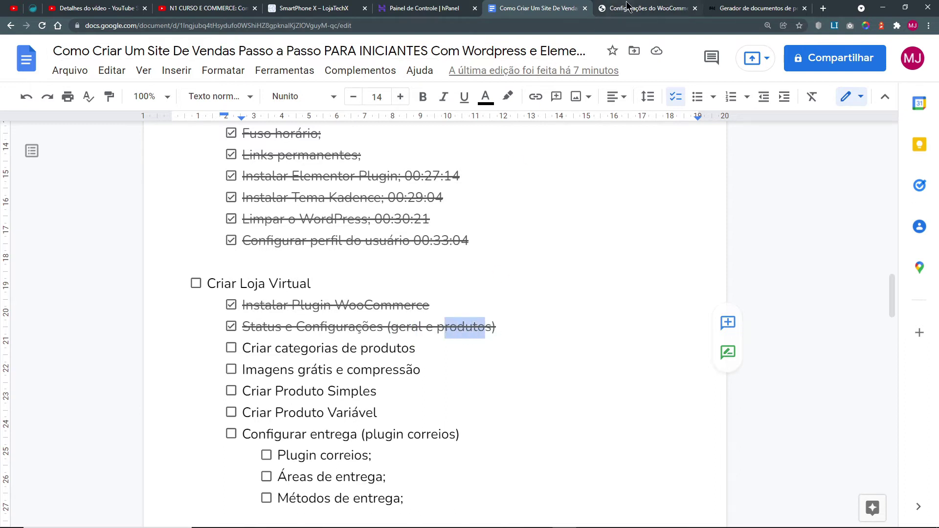
left_click(297, 327)
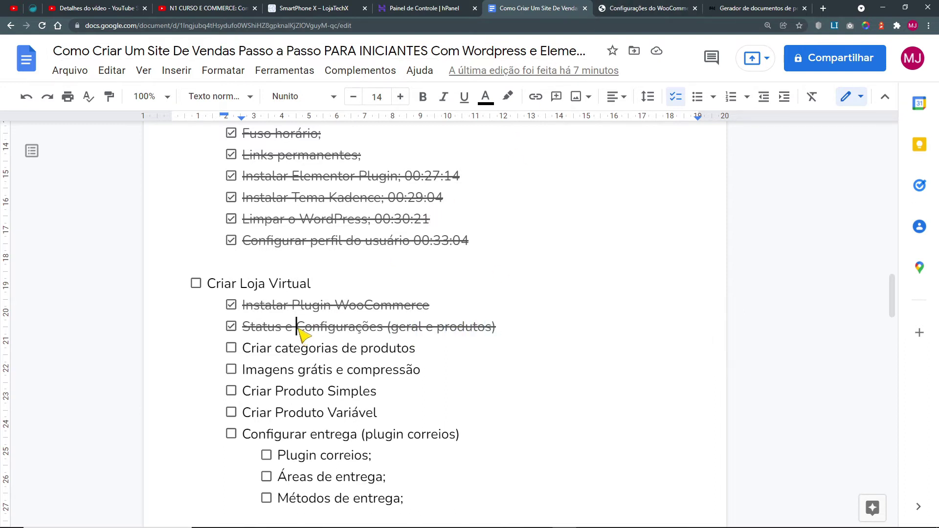
key("Return")
left_click_drag(292, 326, 286, 329)
type("Ver")
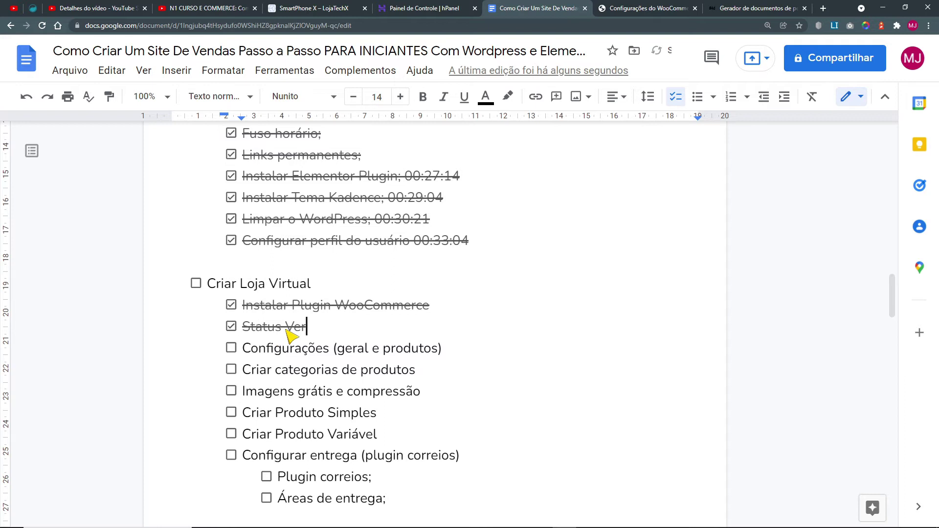
type("Ver")
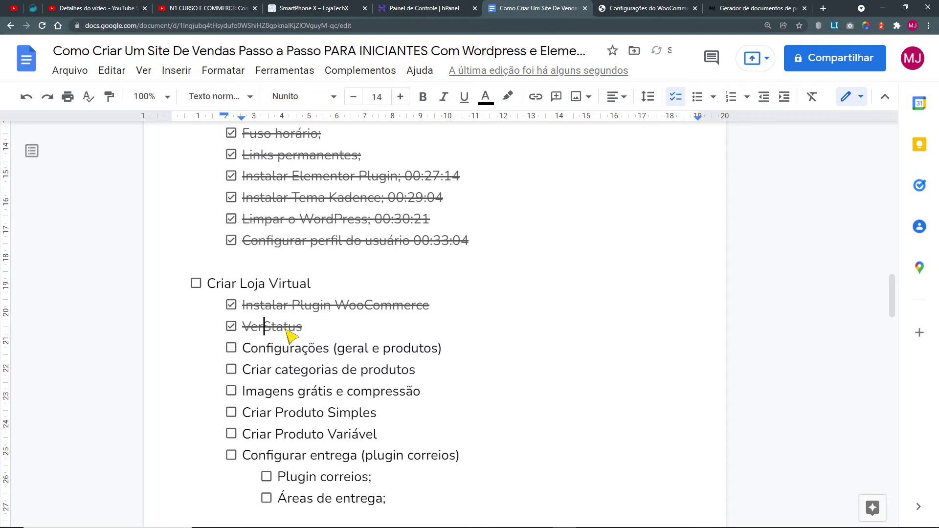
left_click(231, 348)
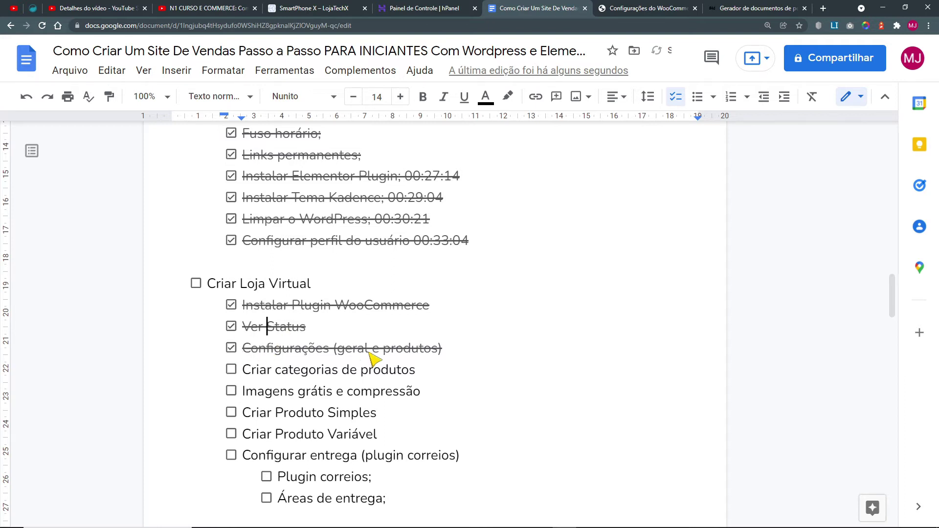
Step: Switch back to WordPress, open WooCommerce's general product settings and examine the store page, cart, measurement and review options
left_click(636, 9)
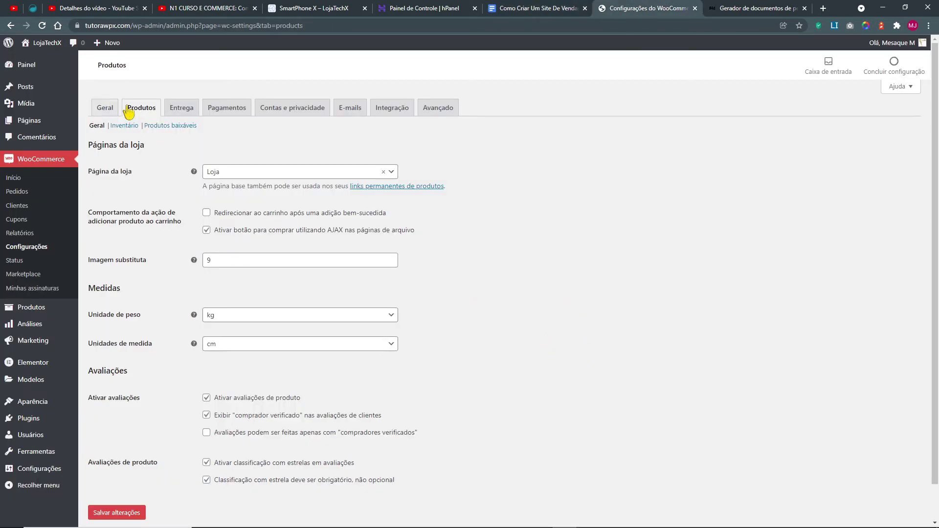
key("ctrl+plus")
key("ctrl+plus")
key("ctrl+plus")
key("ctrl+plus")
key("ctrl+plus")
key("ctrl+minus")
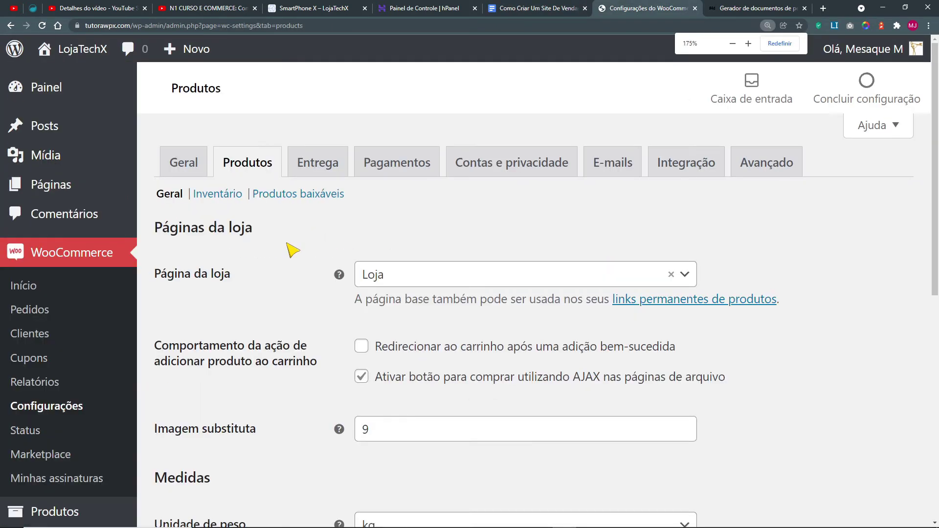
key("ctrl+0")
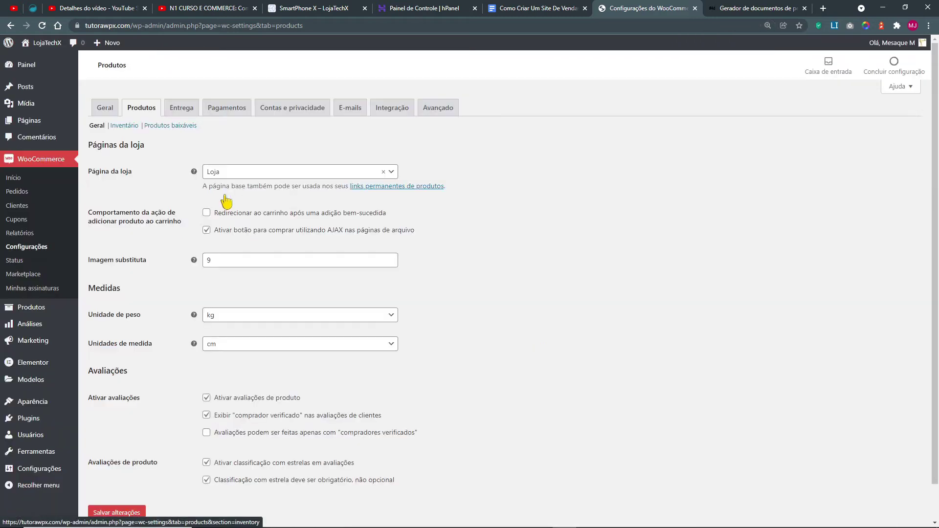
scroll(237, 258, "down", 2)
left_click(24, 484)
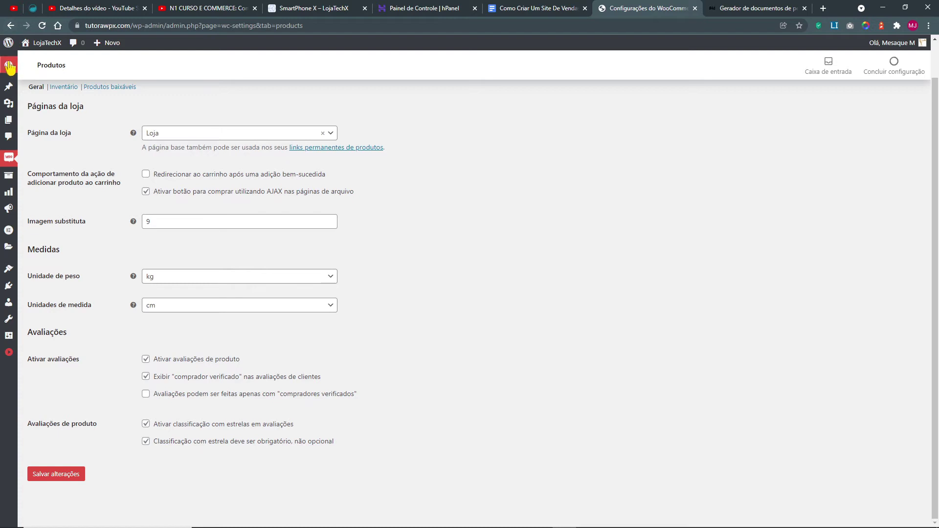
left_click(9, 352)
key("ctrl+plus")
key("ctrl+plus")
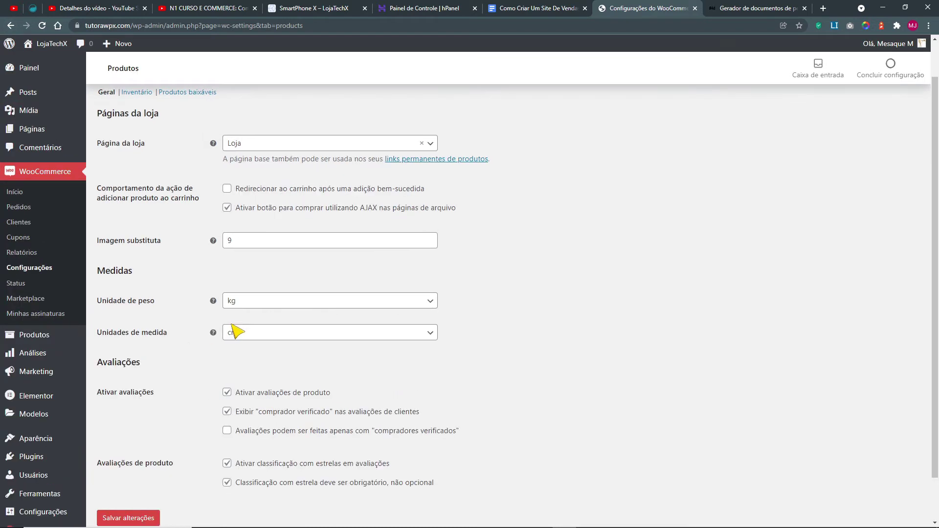
key("ctrl+plus")
key("ctrl+plus")
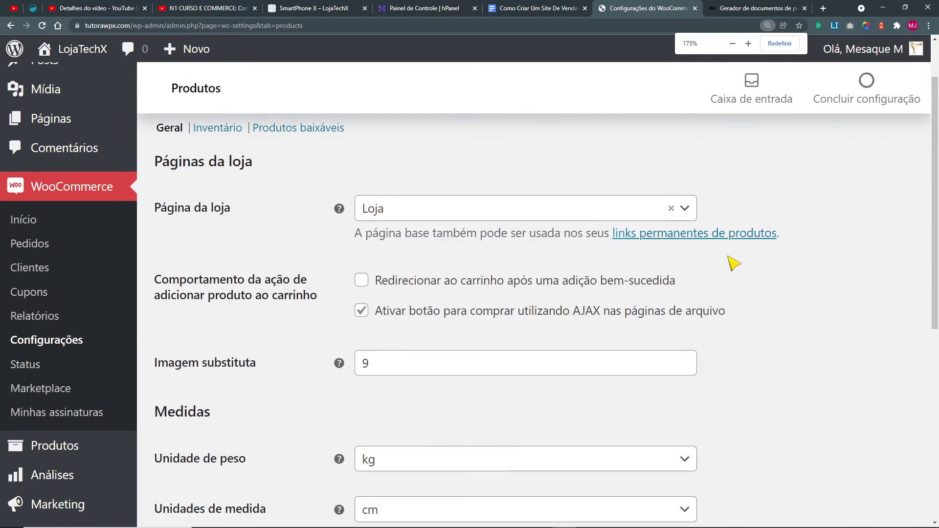
scroll(184, 155, "up", 2)
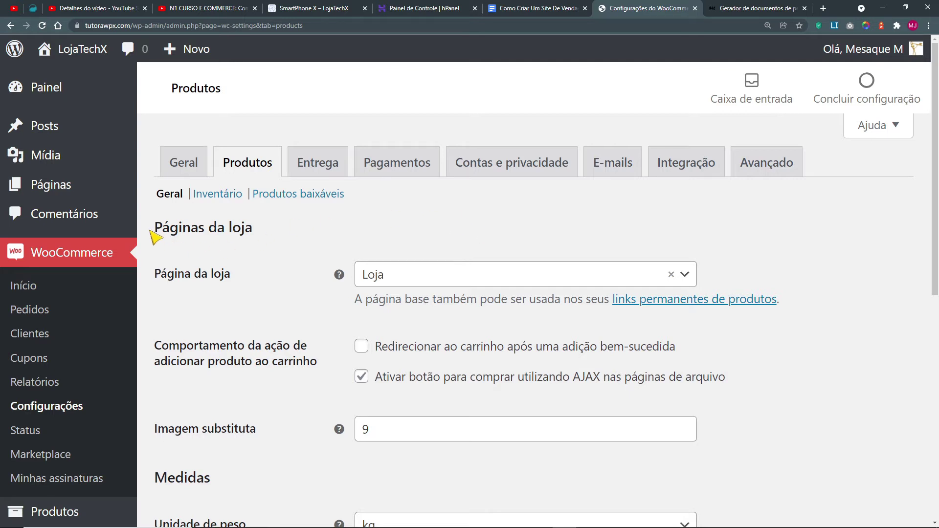
left_click_drag(152, 236, 250, 230)
left_click(173, 201)
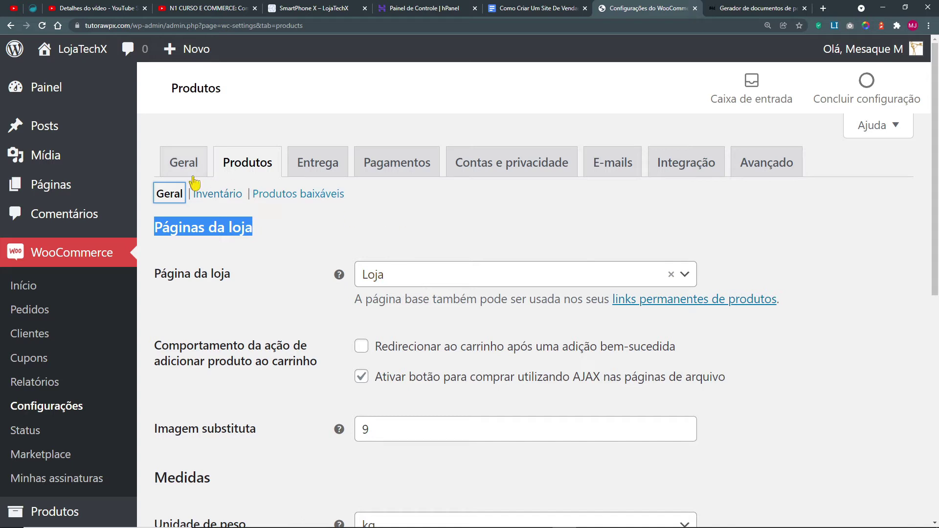
Step: Open the WordPress pages list in a new tab, view the live Loja page and return to its entry in the list
middle_click(52, 186)
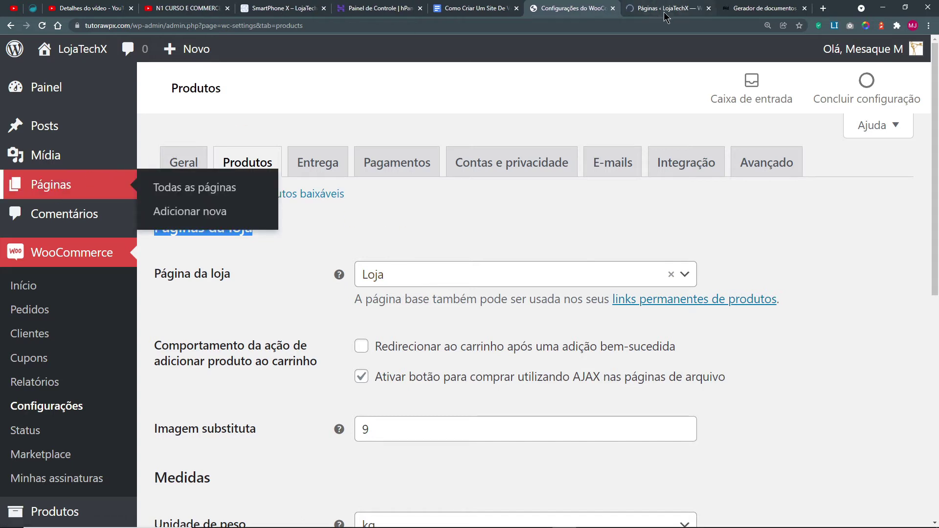
left_click(666, 17)
scroll(230, 266, "down", 1)
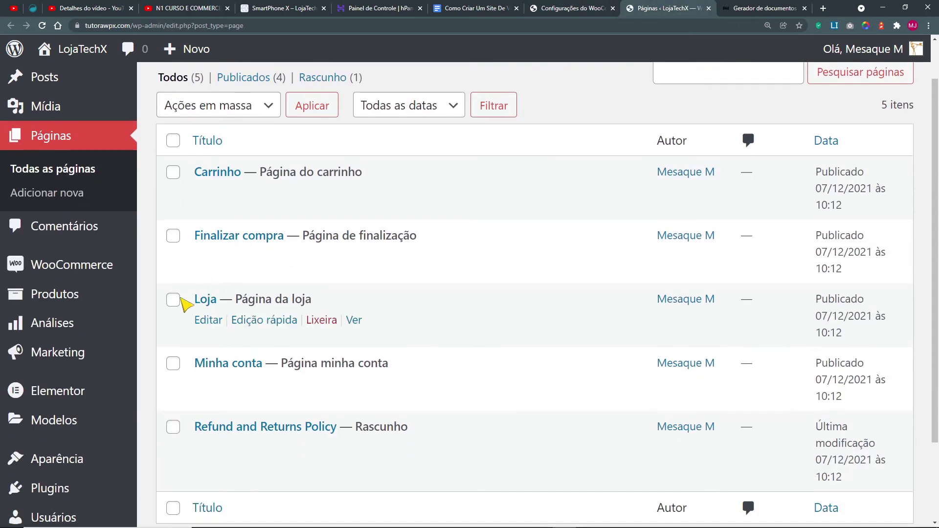
left_click(354, 319)
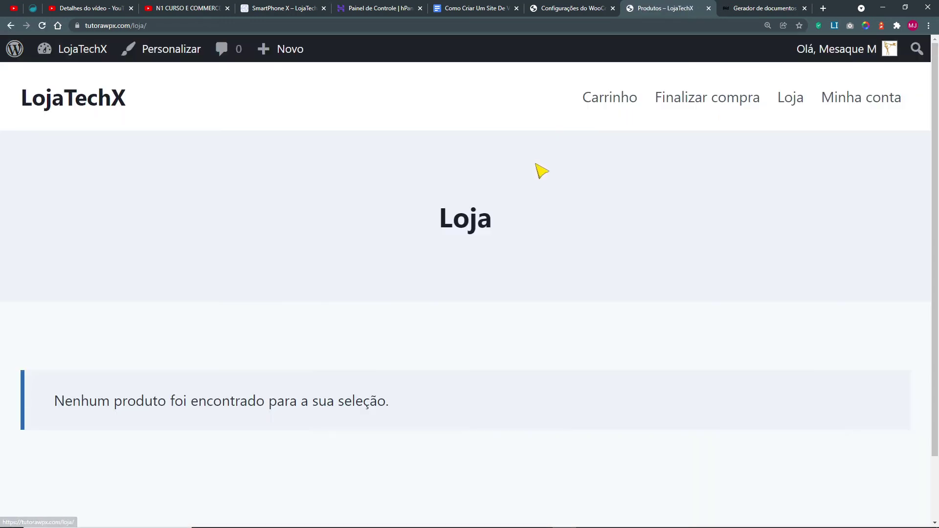
double_click(458, 226)
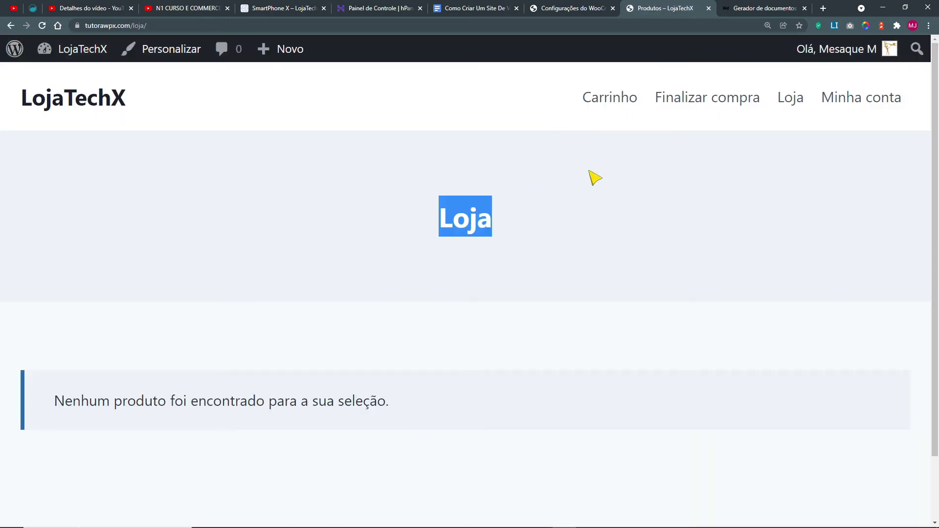
left_click(10, 26)
left_click_drag(312, 299, 241, 306)
Step: Clear the store page (Página da loja) selection in the WooCommerce product settings and save the changes
left_click(761, 8)
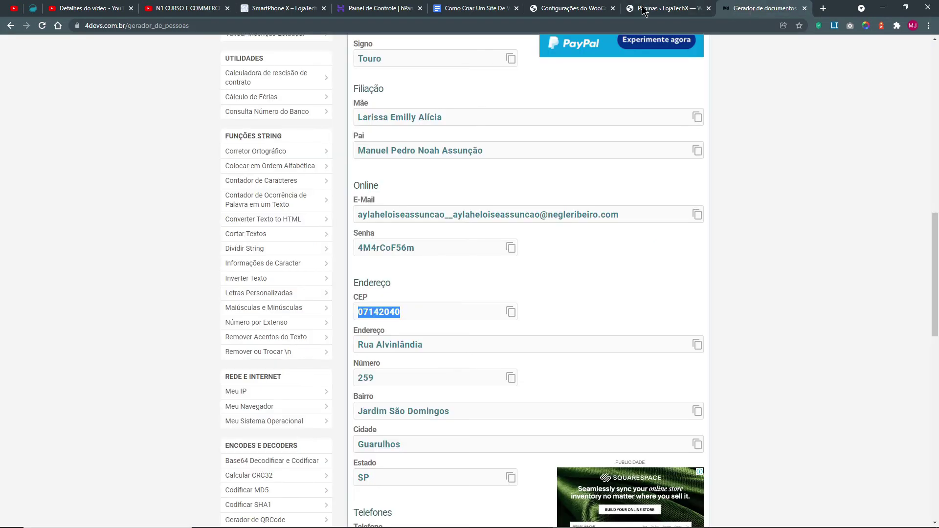
left_click(573, 8)
left_click(559, 276)
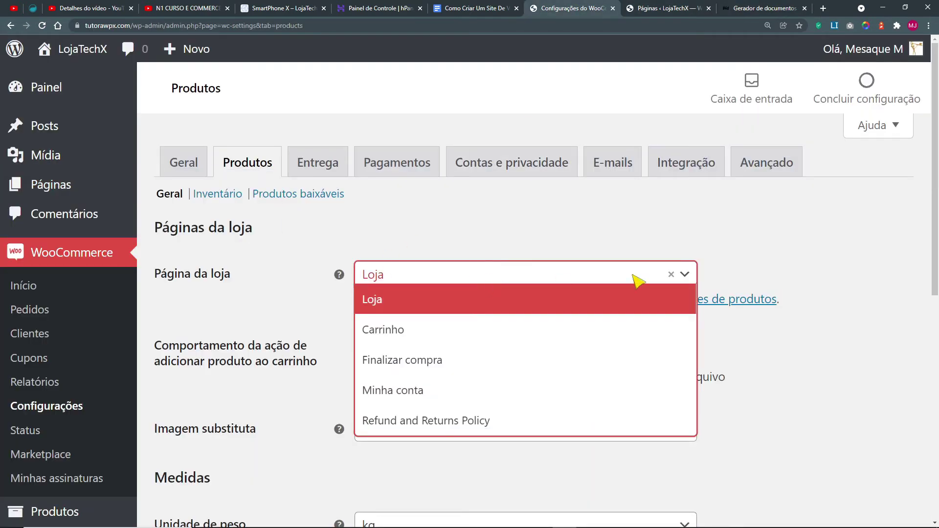
left_click(672, 275)
left_click(851, 388)
scroll(832, 388, "down", 9)
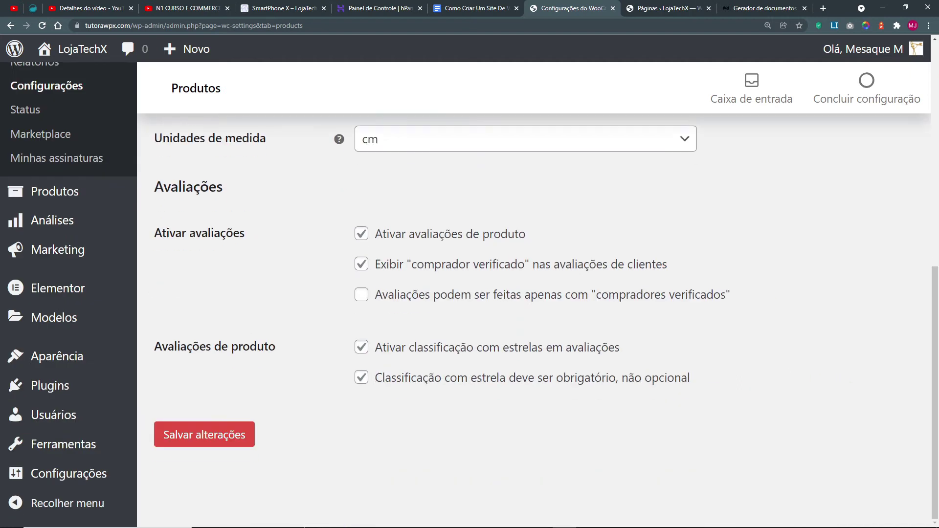
left_click(210, 435)
Step: Reload the pages list and compare the labels beside the Loja and Finalizar compra pages
left_click(658, 8)
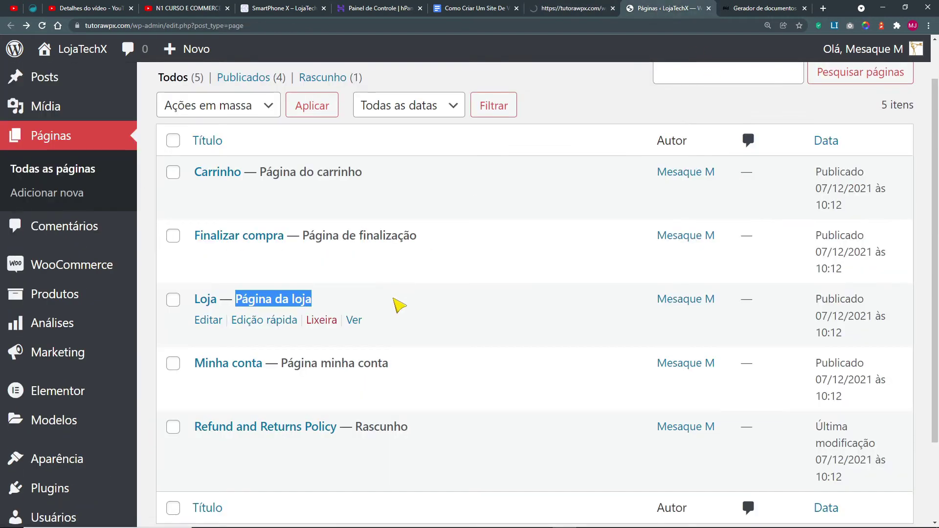
key("ctrl+shift+Tab")
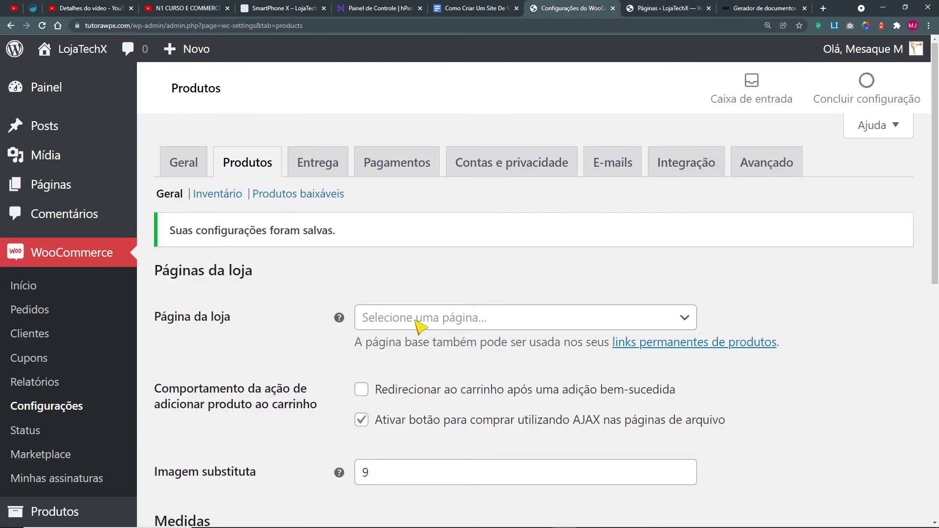
left_click(631, 9)
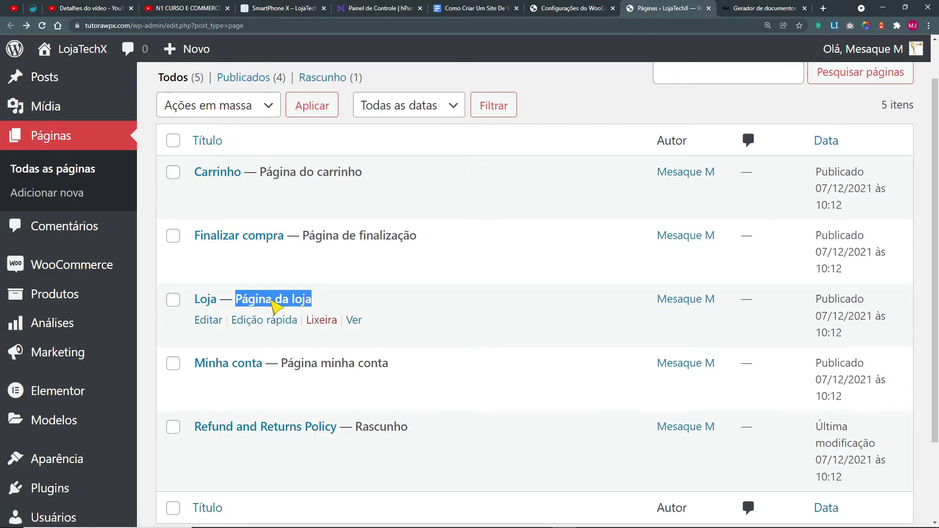
left_click(295, 301)
key("F5")
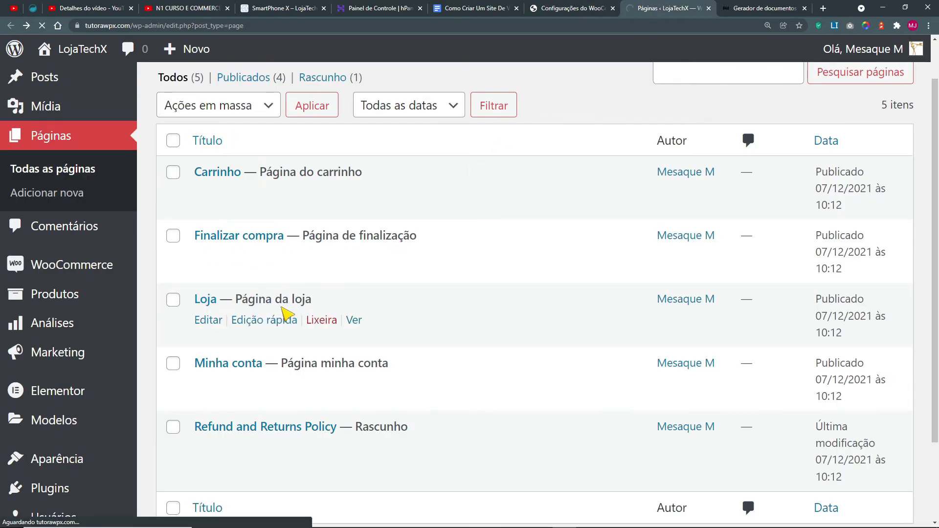
left_click_drag(303, 239, 429, 247)
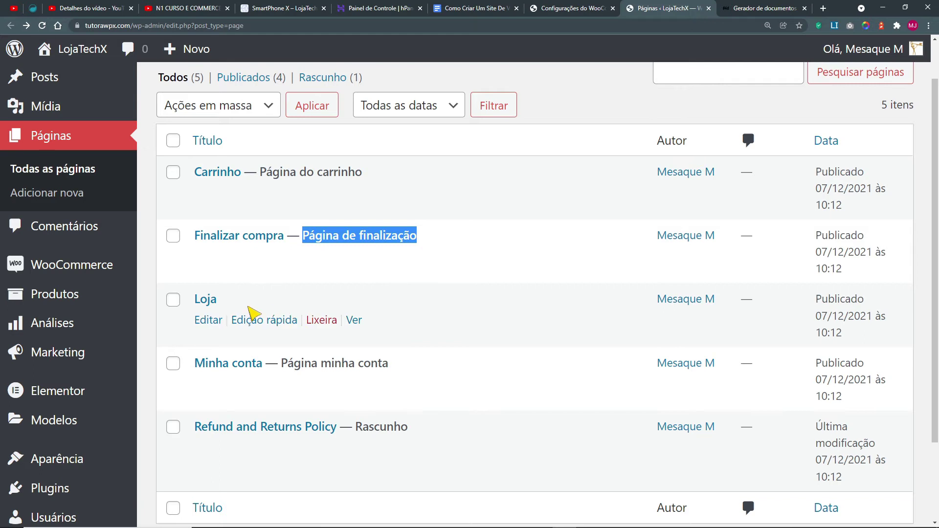
Step: Set the store page (Página da loja) to Loja in the product settings and save the changes
left_click(564, 10)
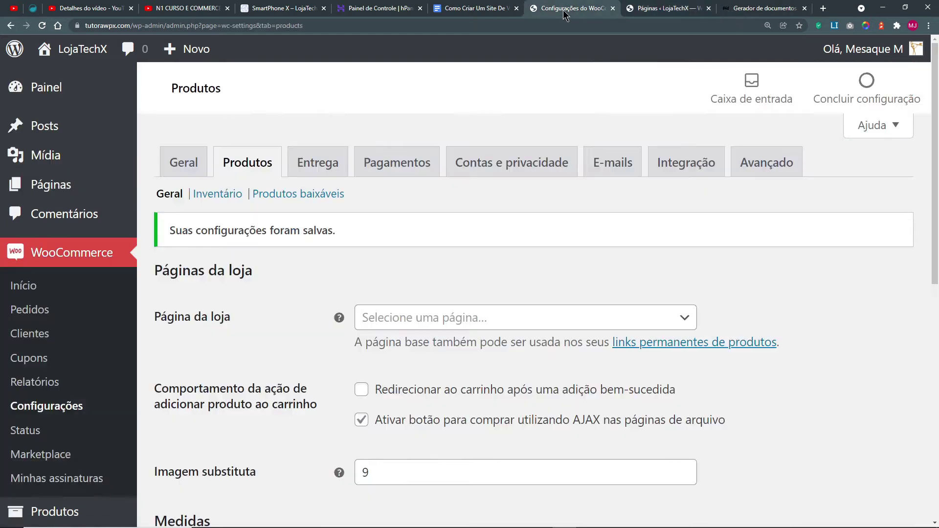
left_click(418, 324)
left_click(405, 353)
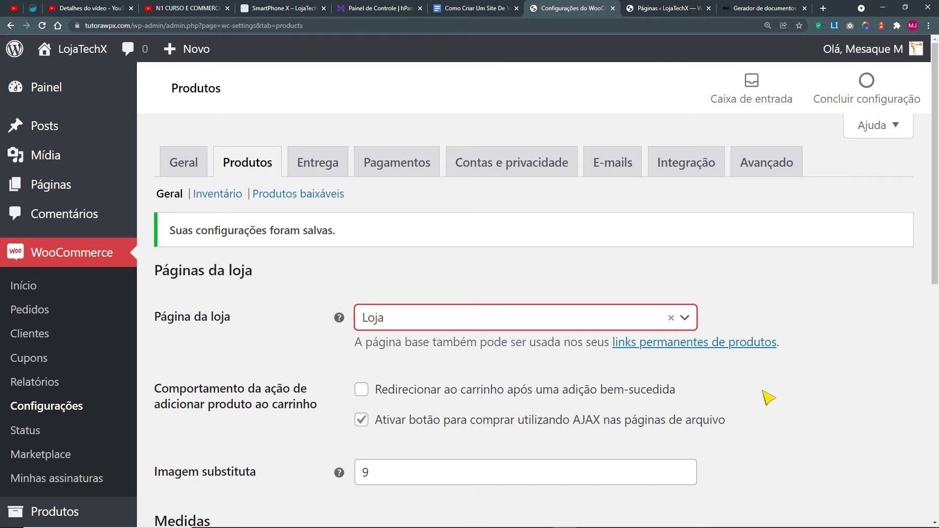
scroll(783, 398, "down", 10)
left_click(225, 435)
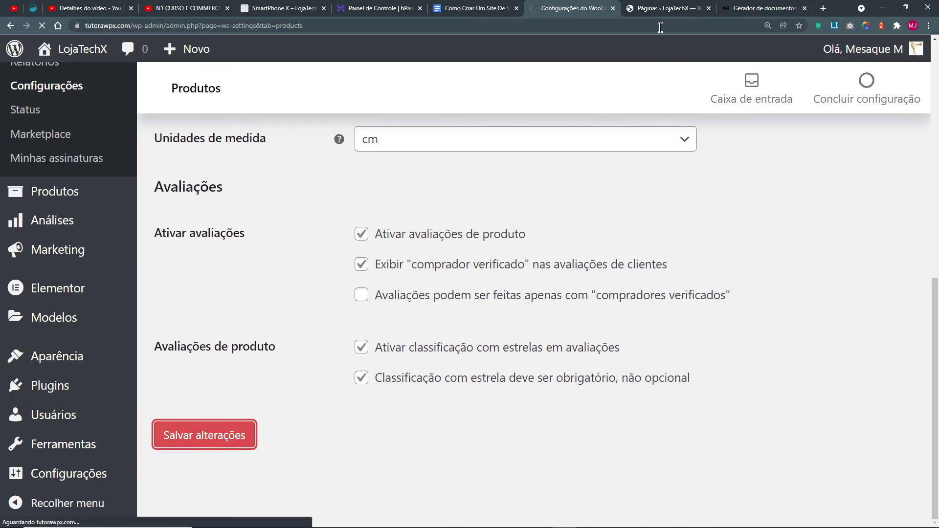
Step: Refresh the pages list and check the store page label beside Loja
left_click(665, 8)
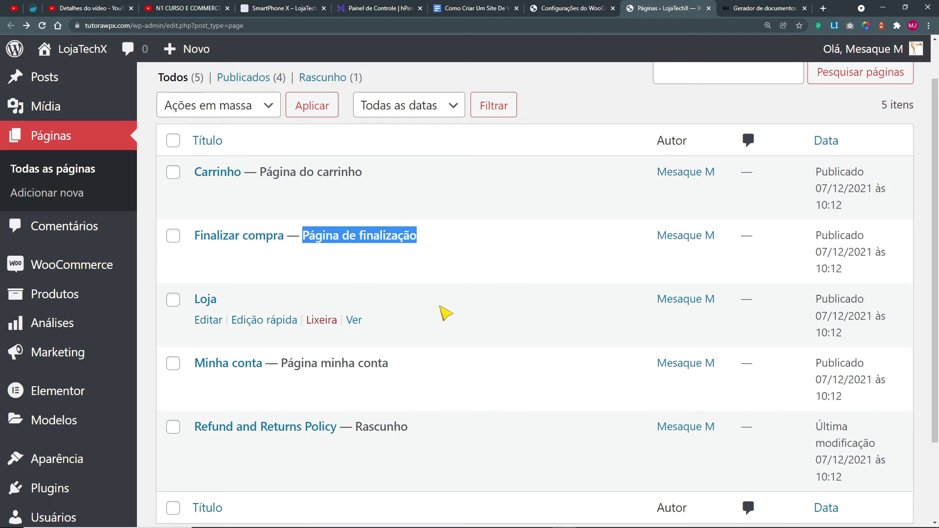
left_click(241, 299)
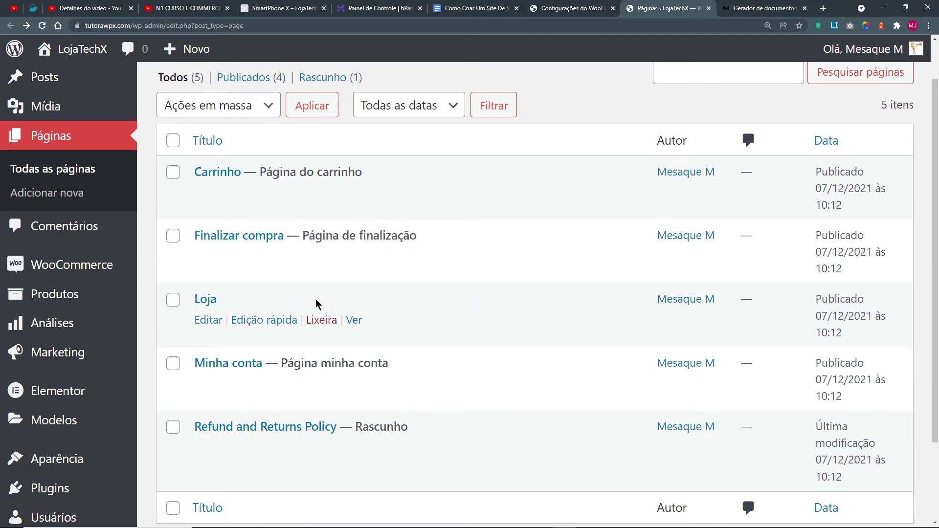
key("F5")
left_click_drag(237, 299, 314, 299)
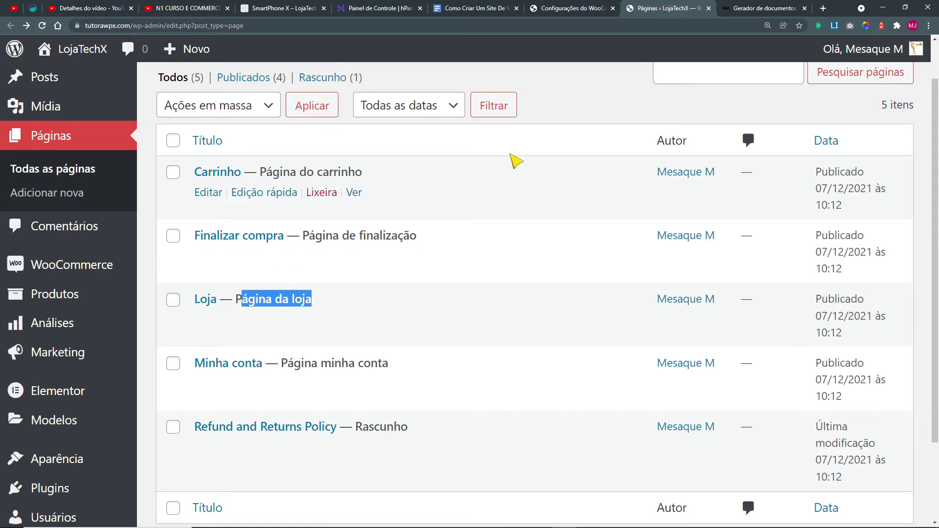
Step: Return to the WooCommerce product settings and examine the add-to-cart behaviour options, including the redirect to the cart
left_click(589, 9)
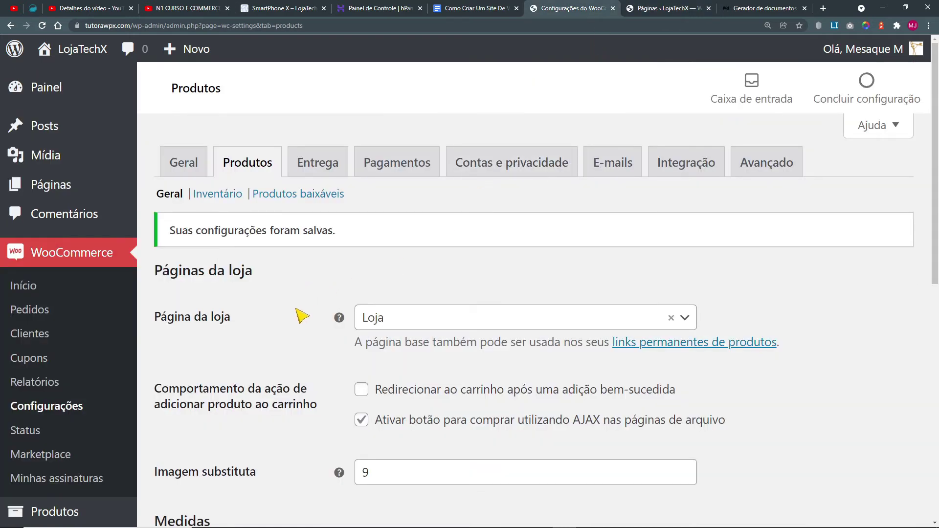
scroll(198, 351, "down", 1)
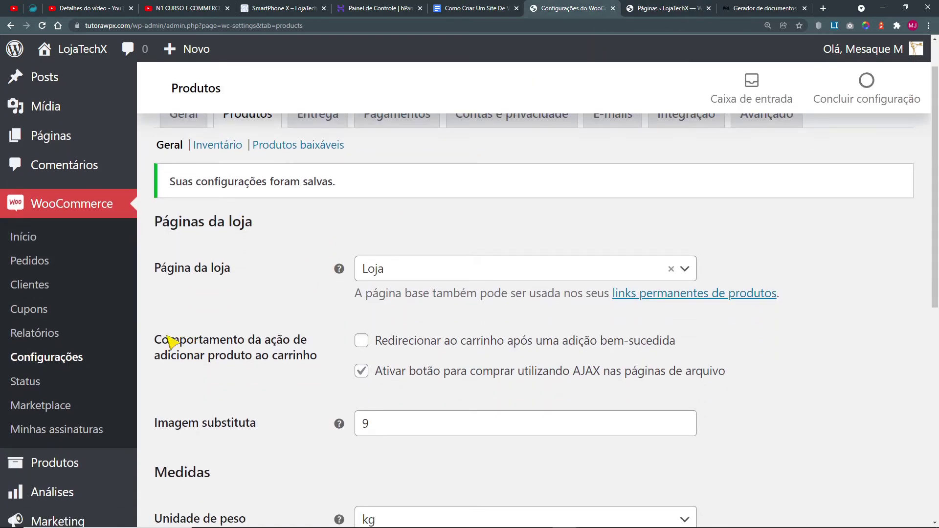
left_click_drag(159, 347, 265, 339)
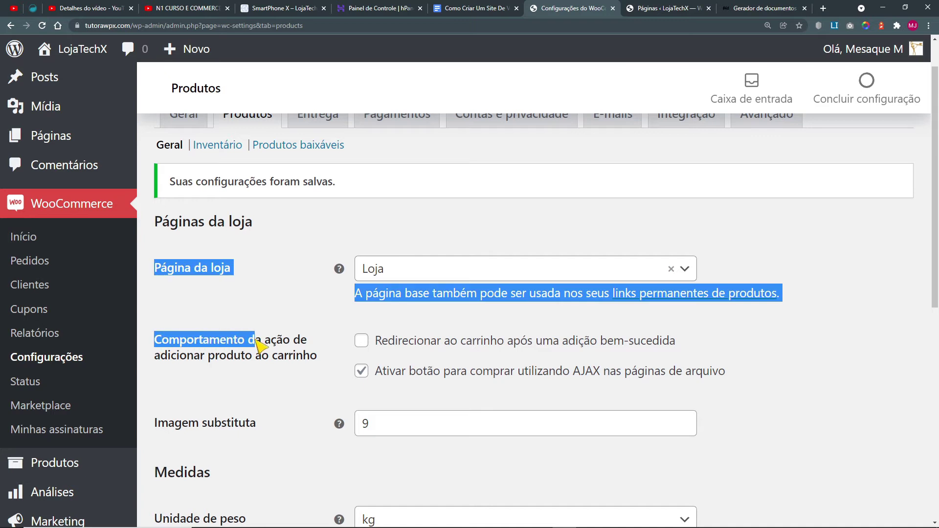
left_click(263, 356)
left_click_drag(194, 360, 317, 362)
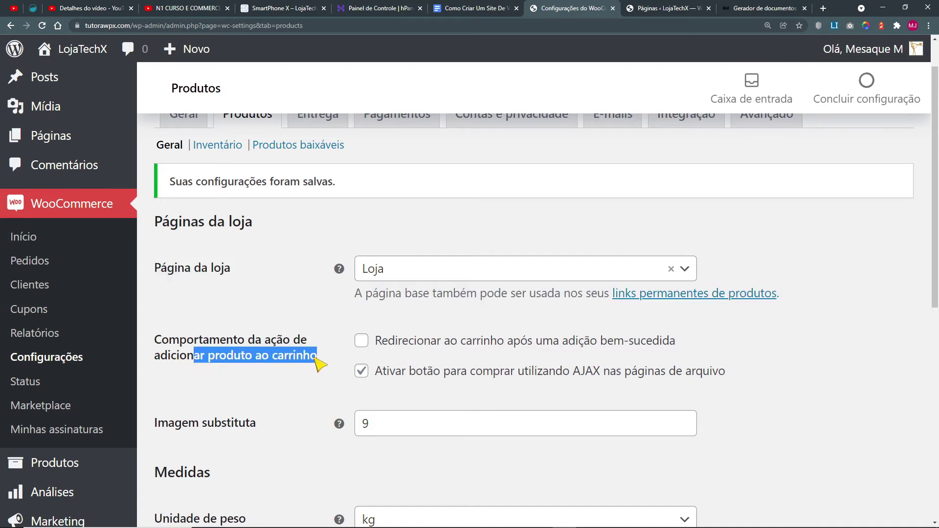
left_click(287, 383)
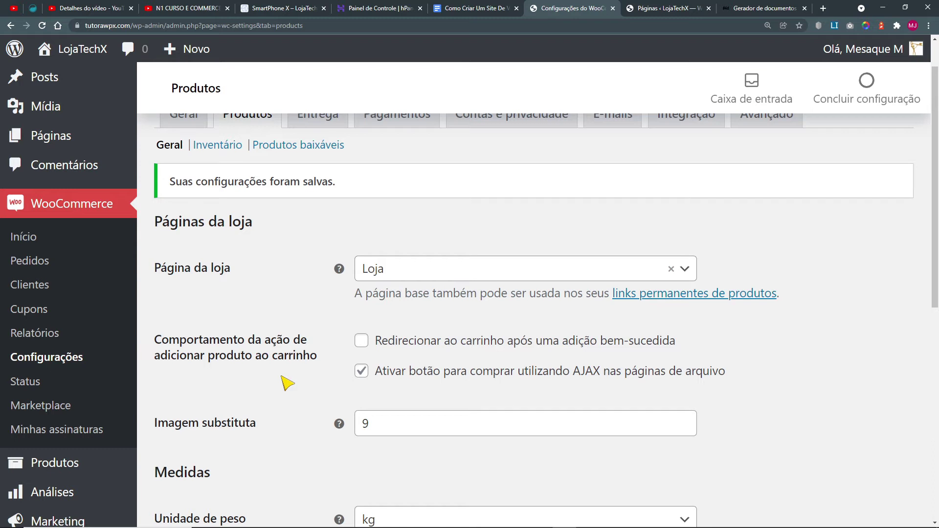
left_click_drag(378, 346, 612, 348)
left_click(796, 377)
Step: Add one SmartPhone X to the cart on the demo store and return to the WooCommerce product settings
left_click(264, 14)
scroll(732, 376, "down", 2)
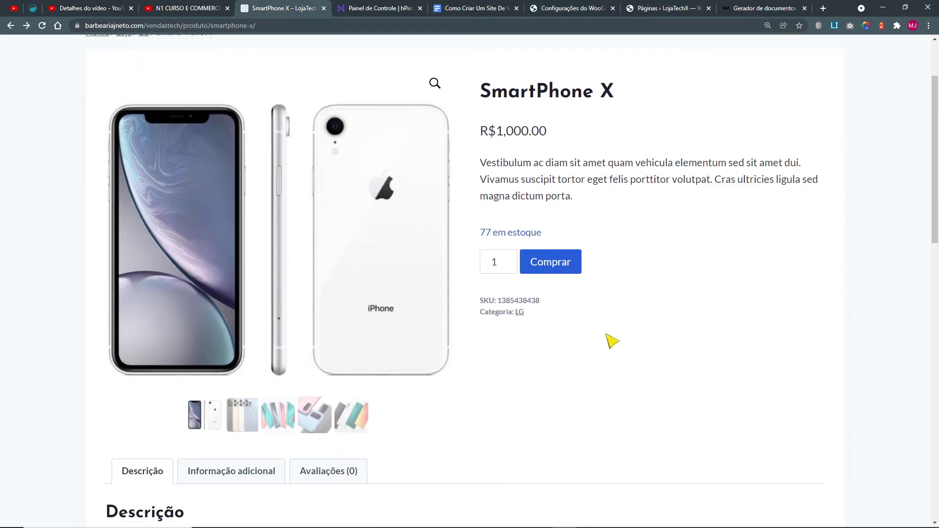
left_click(565, 267)
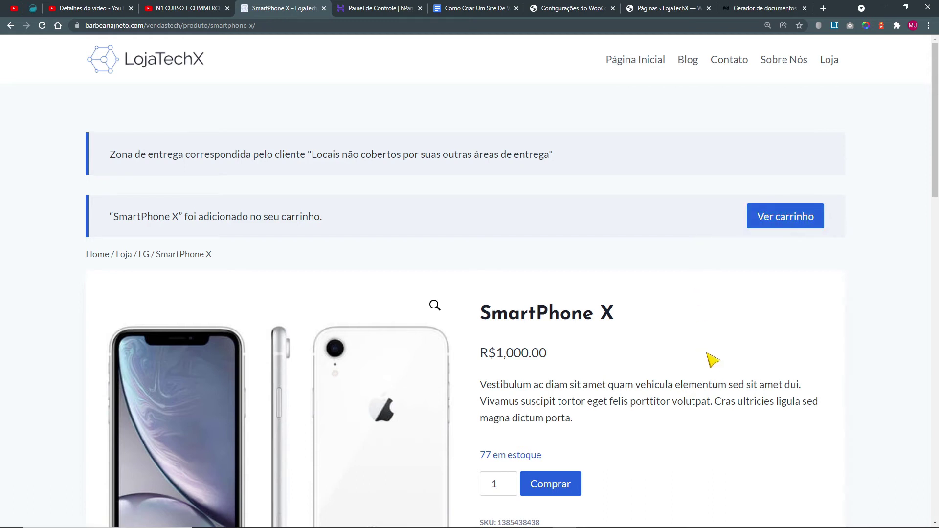
left_click(659, 11)
left_click(573, 8)
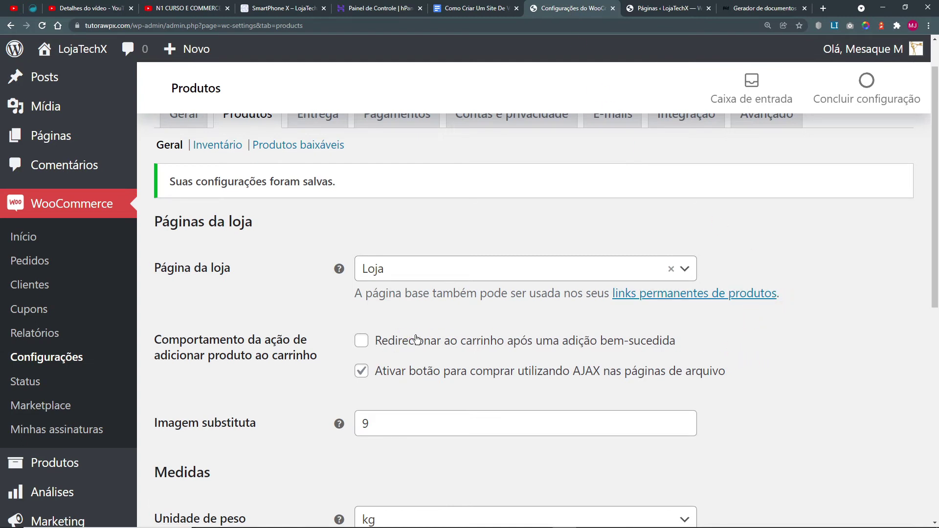
Step: Add the Branco variation of the related SmartPhone Multicores to the demo store cart, and review the redirect-to-cart option in the product settings
left_click(278, 9)
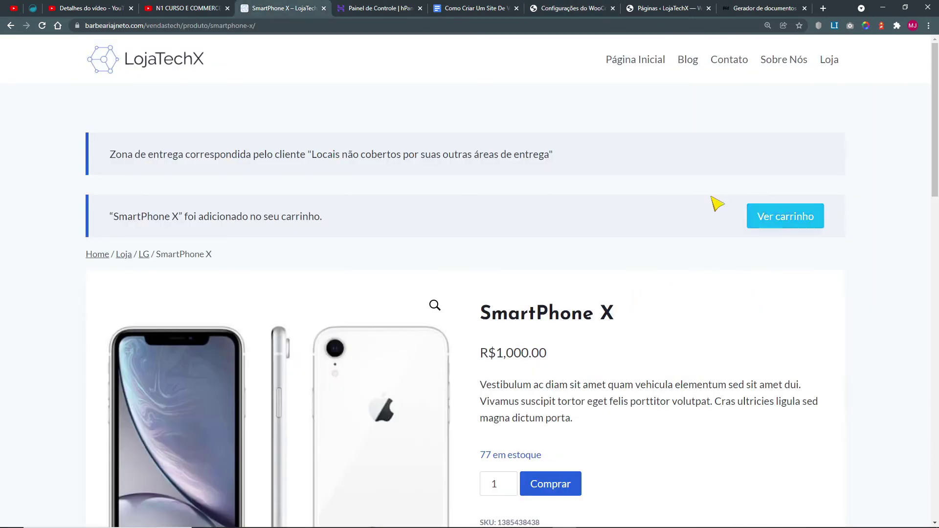
scroll(598, 395, "down", 15)
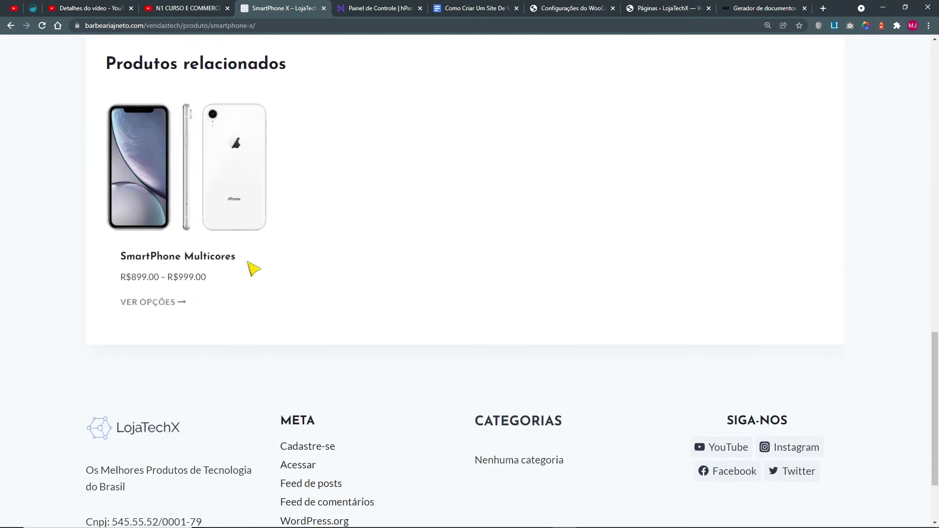
left_click(219, 202)
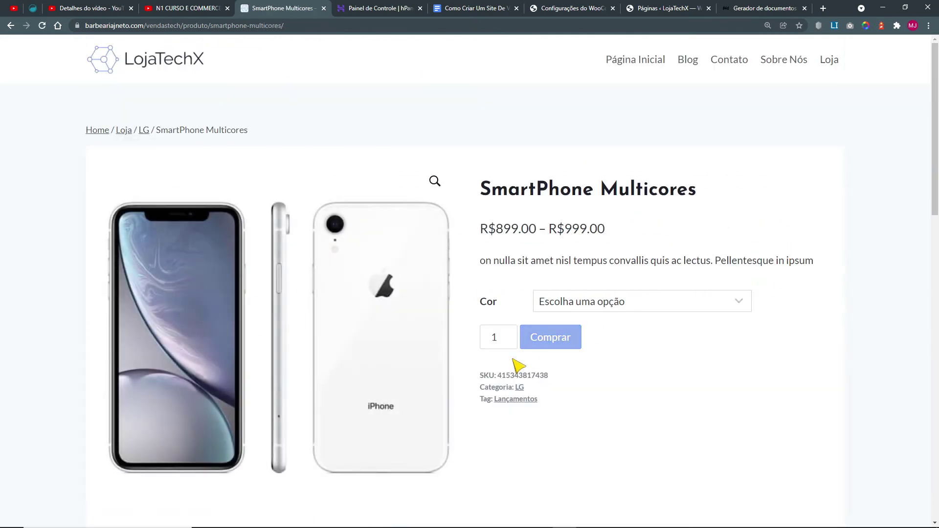
left_click(604, 303)
left_click(601, 327)
left_click(554, 457)
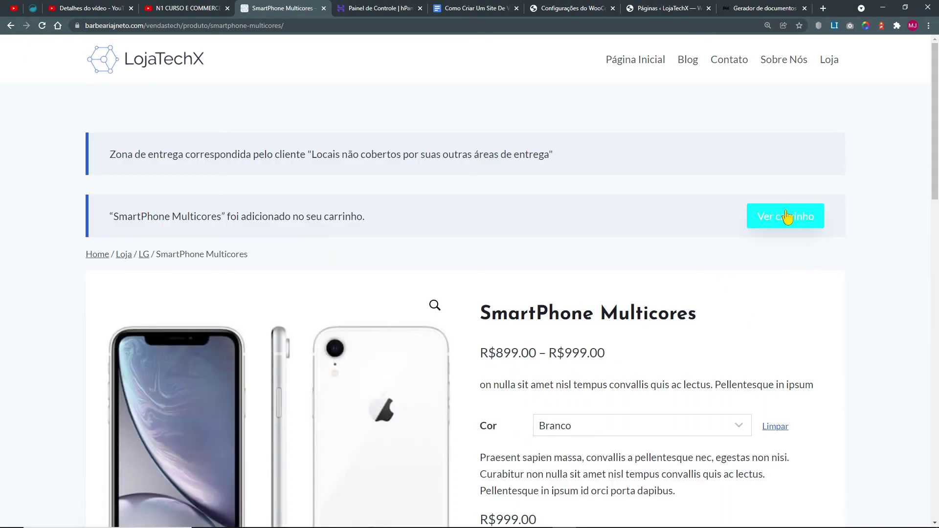
scroll(783, 251, "down", 5)
scroll(783, 251, "up", 5)
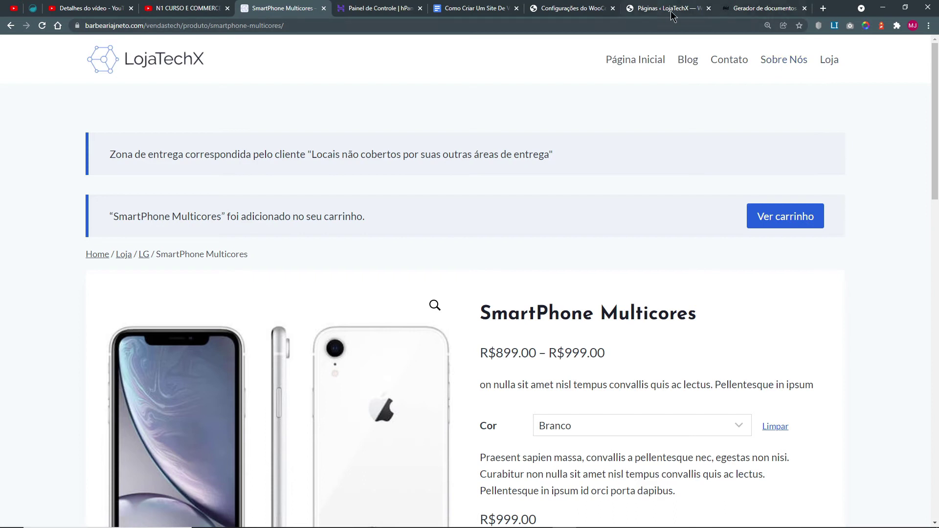
left_click(572, 8)
left_click_drag(375, 341, 693, 353)
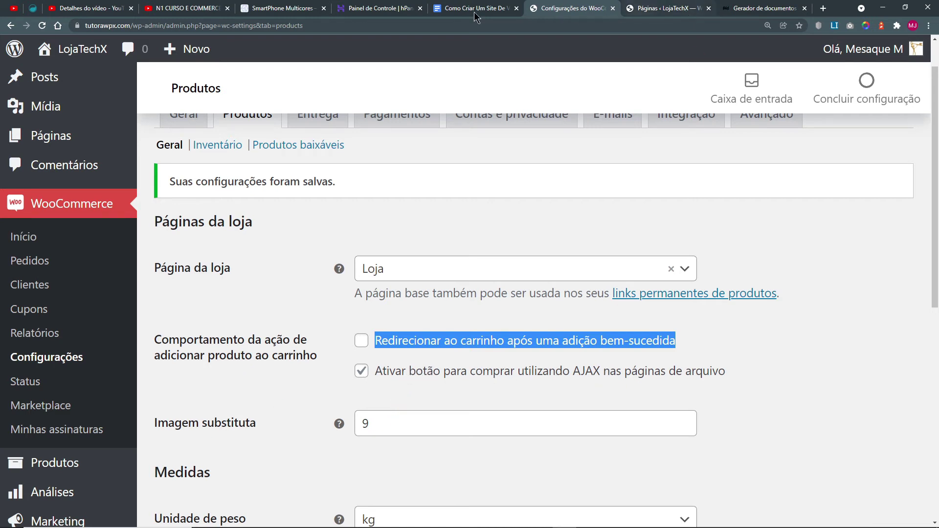
Step: Select the Preto colour for SmartPhone Multicores on the demo store and add it to the cart
left_click(261, 9)
scroll(585, 369, "down", 5)
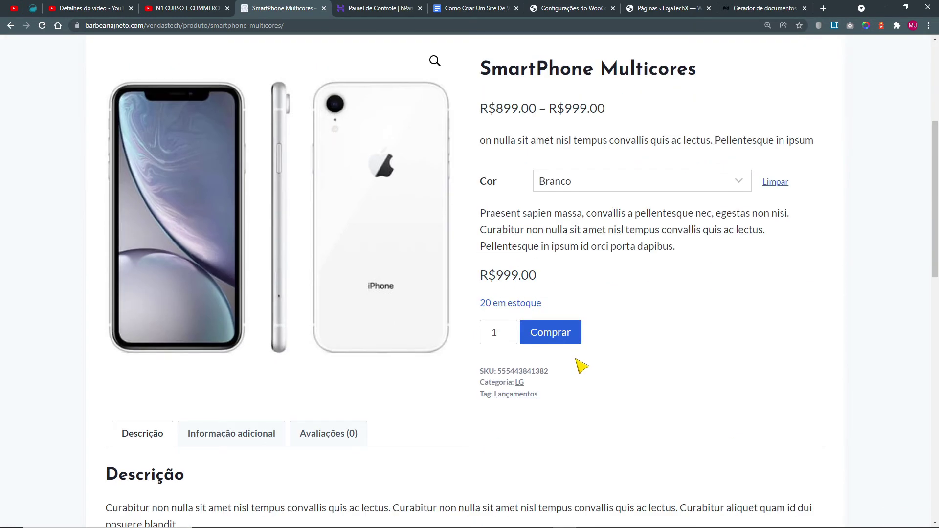
left_click(573, 195)
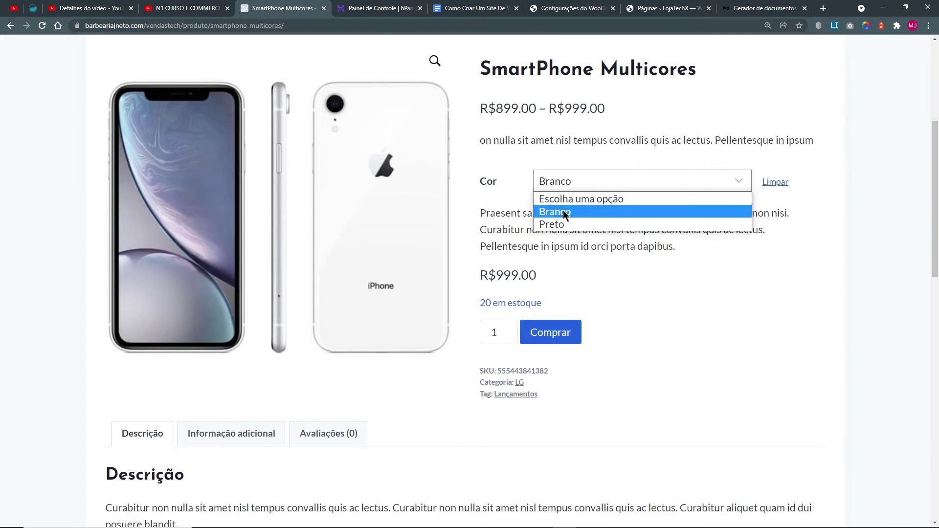
left_click(563, 222)
left_click(555, 330)
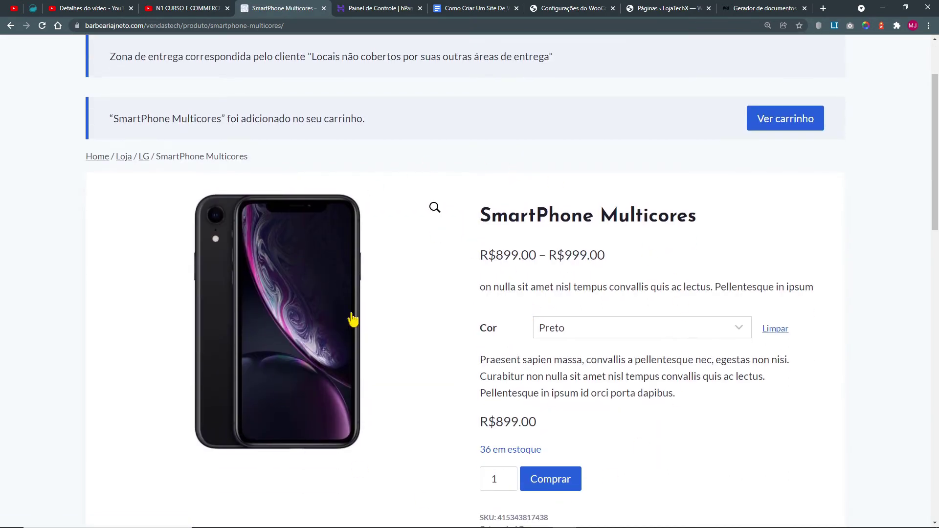
scroll(650, 236, "up", 2)
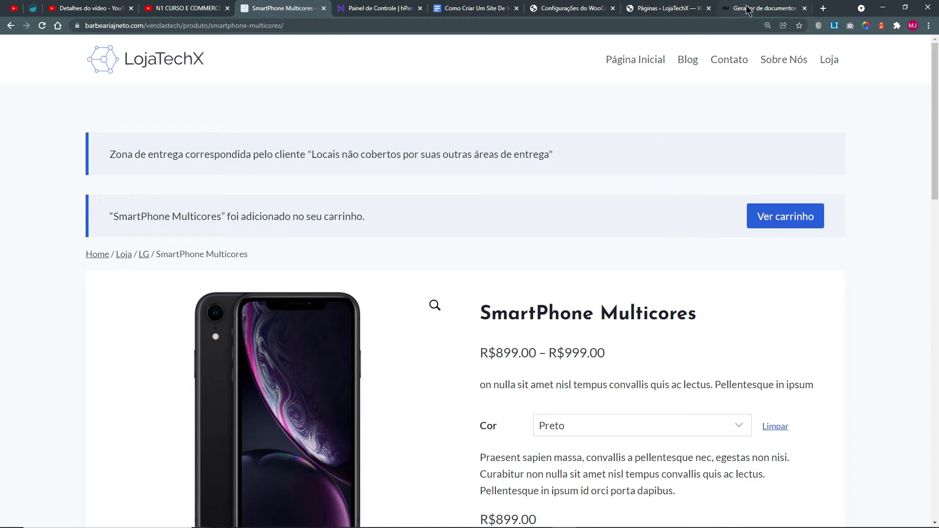
Step: Read the help for the placeholder image (Imagem substituta) and examine the Medidas section of the product settings
left_click(577, 9)
scroll(749, 339, "down", 2)
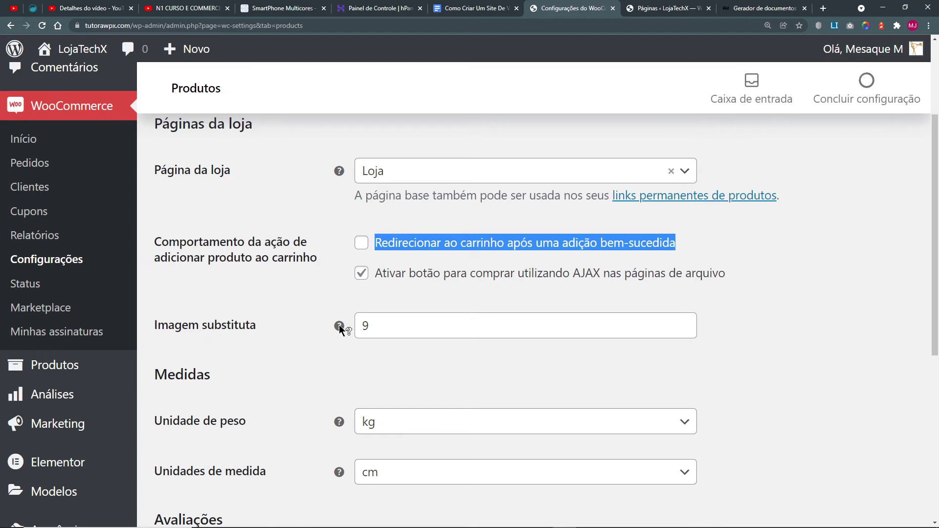
mouse_move(341, 327)
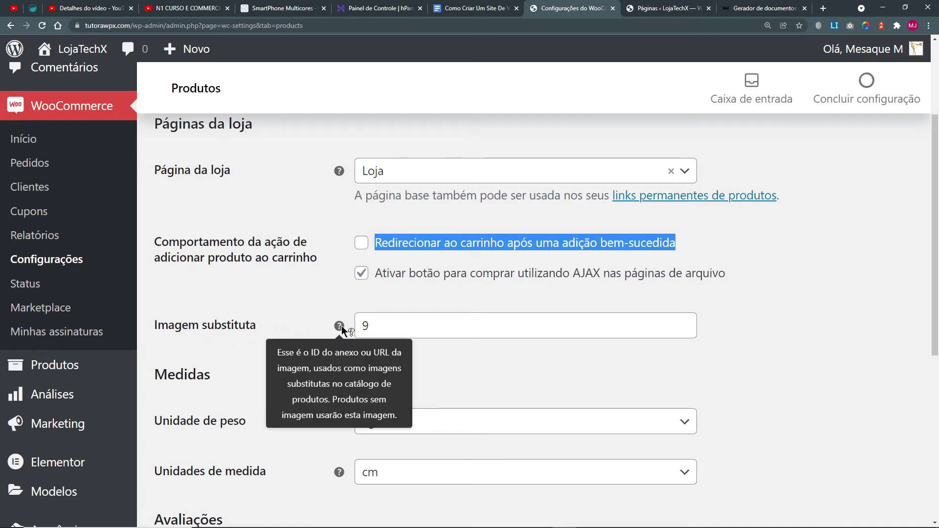
double_click(436, 325)
scroll(300, 381, "down", 1)
scroll(299, 380, "down", 2)
left_click_drag(160, 233, 216, 236)
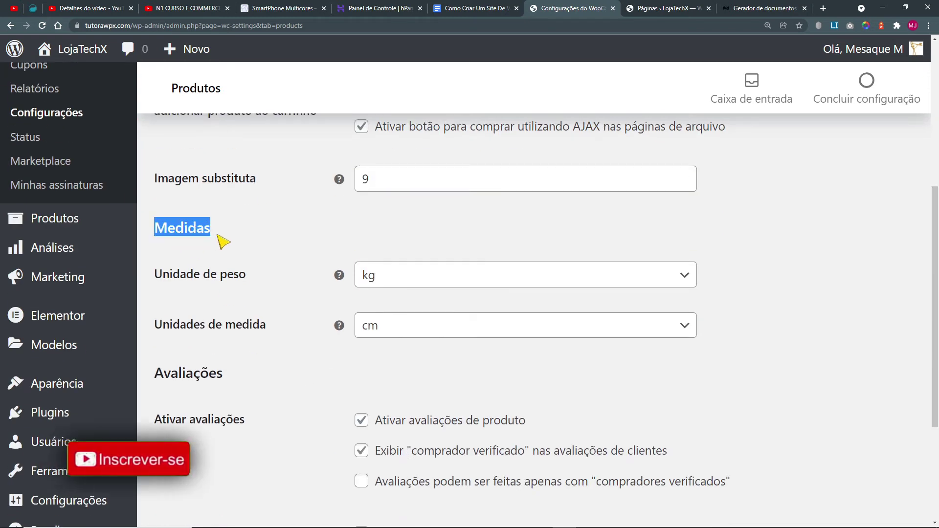
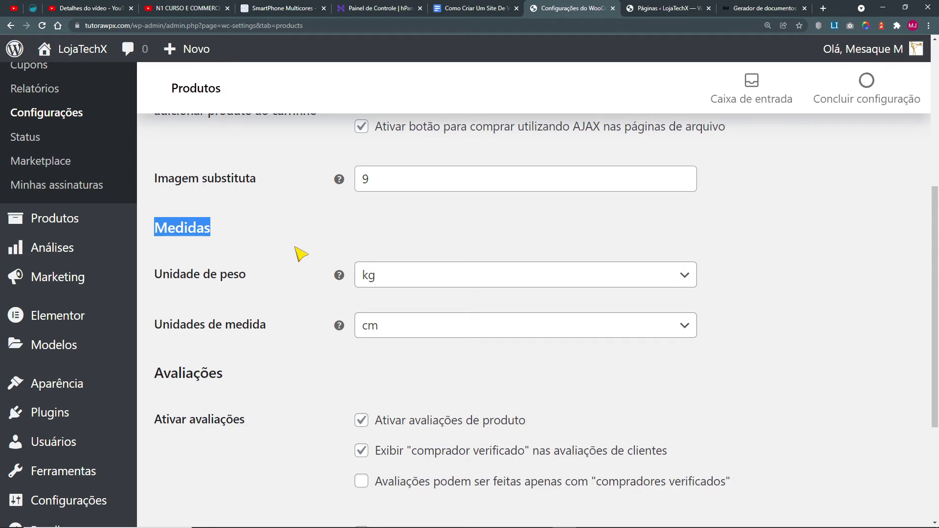
scroll(300, 251, "up", 2)
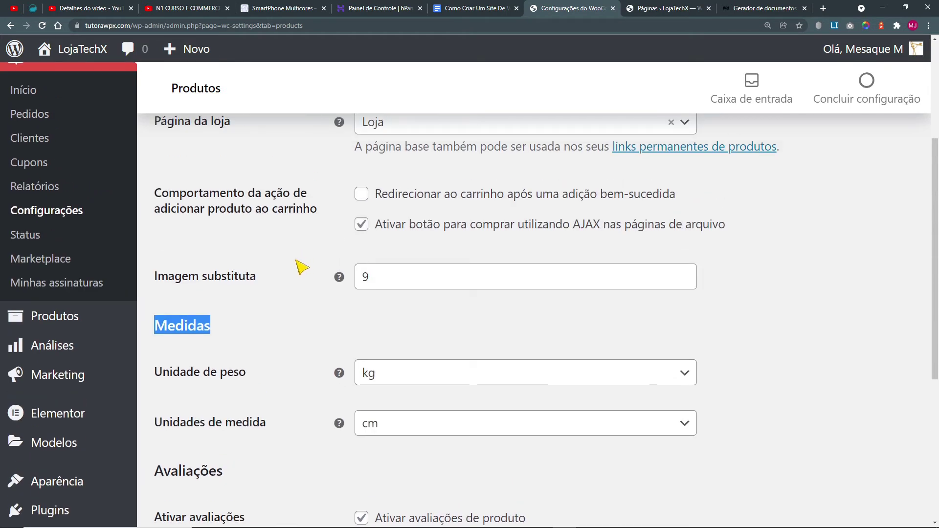
scroll(301, 268, "up", 2)
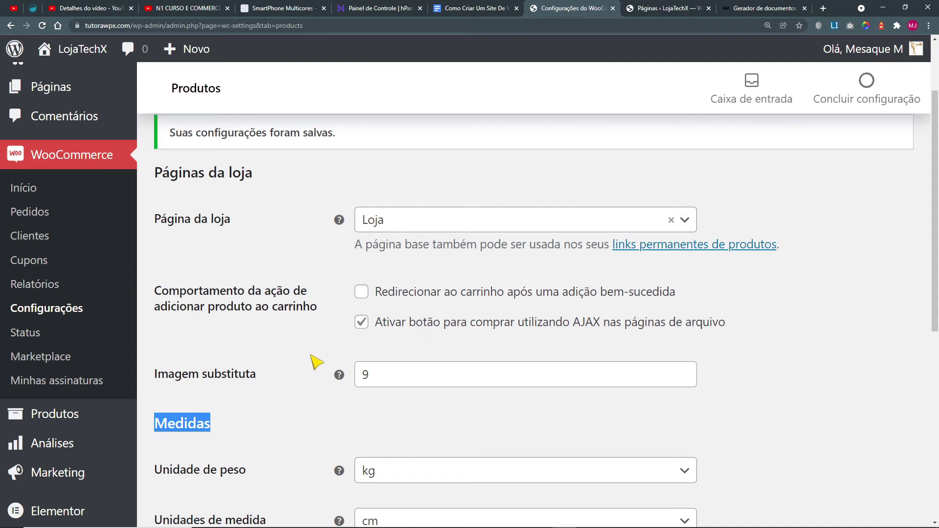
Step: Switch to the N1 CURSO E COMMERCE video on YouTube and examine its description, comment field and full pinned comment
left_click(194, 12)
scroll(555, 391, "down", 9)
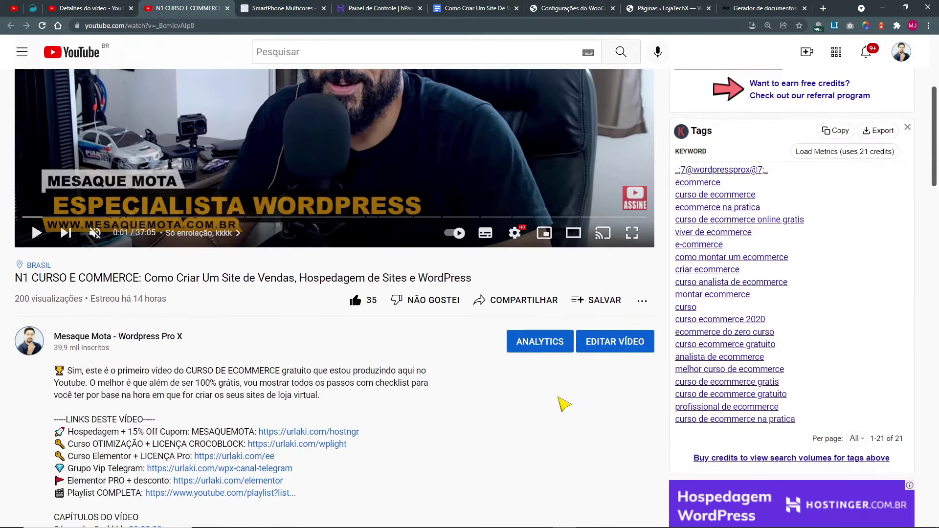
scroll(484, 389, "down", 15)
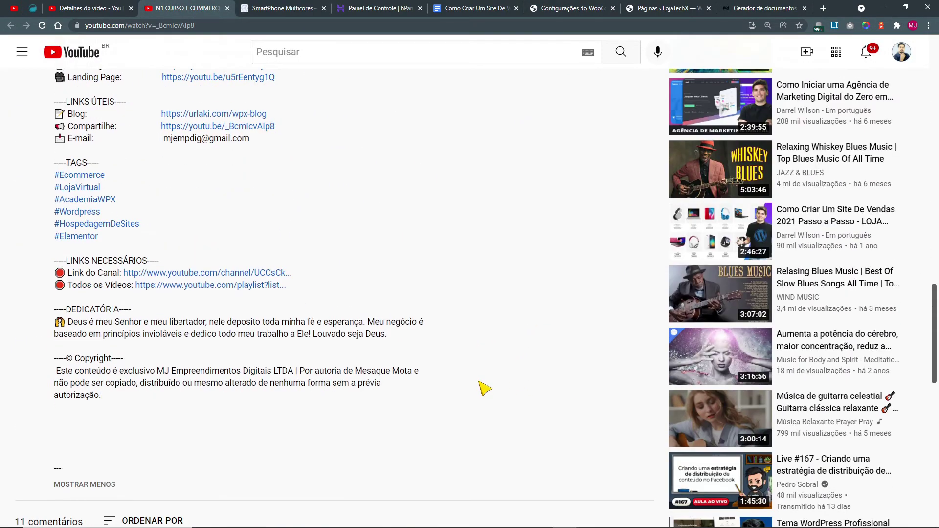
scroll(484, 389, "down", 2)
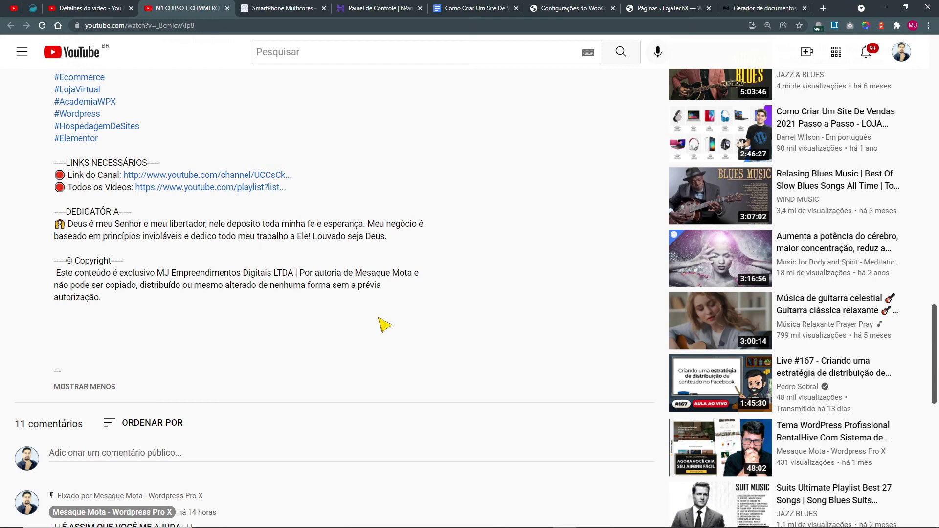
double_click(282, 276)
scroll(402, 337, "down", 3)
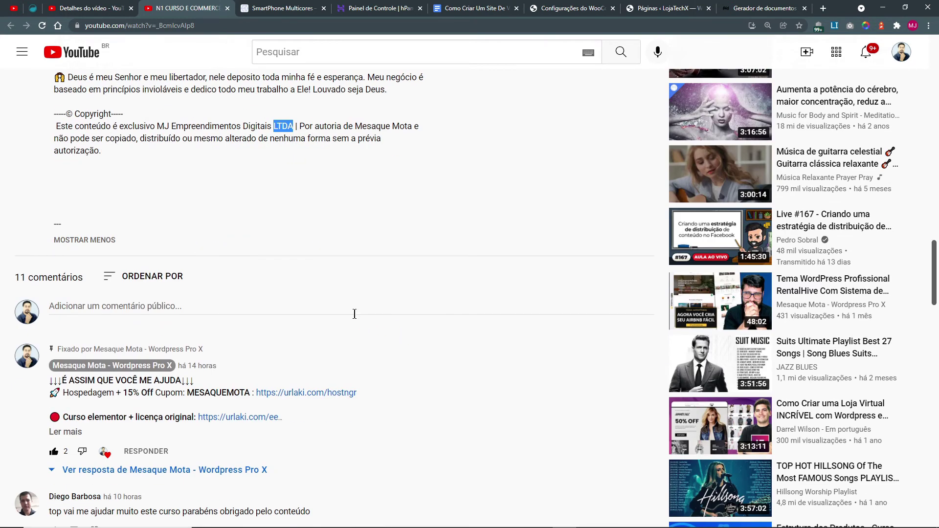
left_click(65, 432)
left_click(105, 306)
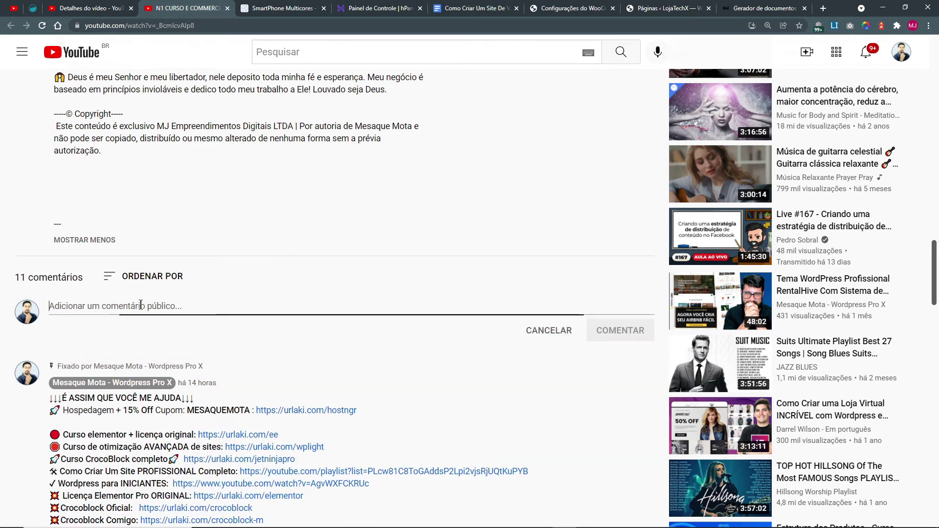
scroll(412, 345, "down", 5)
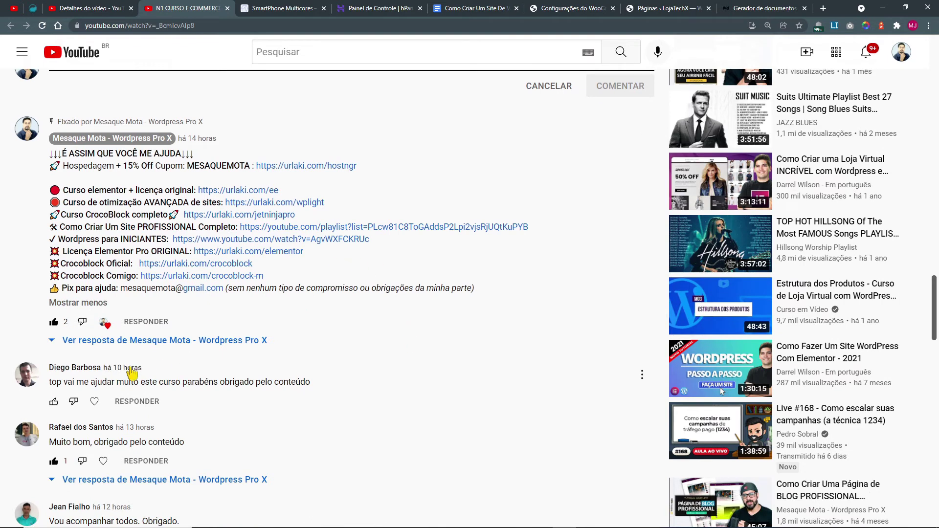
Step: Like and heart the first viewer comment below the pinned one, and post the reply "Com certeza vai."
left_click(64, 388)
left_click_drag(62, 383, 220, 384)
left_click(55, 402)
left_click(103, 402)
left_click(146, 402)
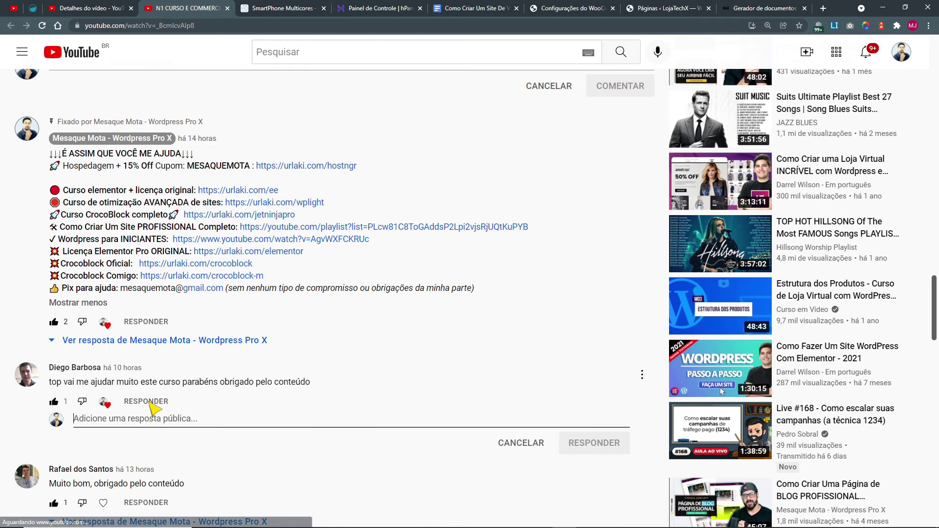
type("Com certeza vai.")
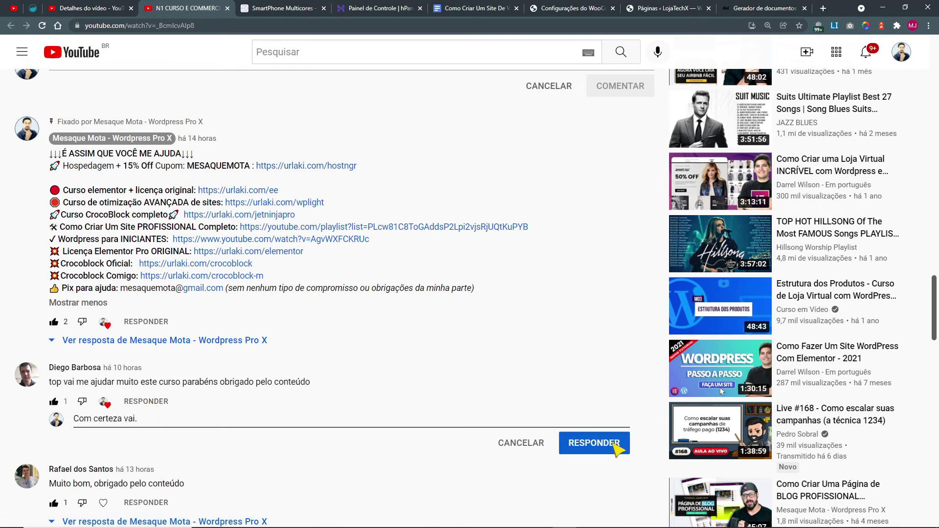
left_click(612, 444)
Step: Look over the remaining viewer comments and return to the video player
scroll(337, 372, "down", 2)
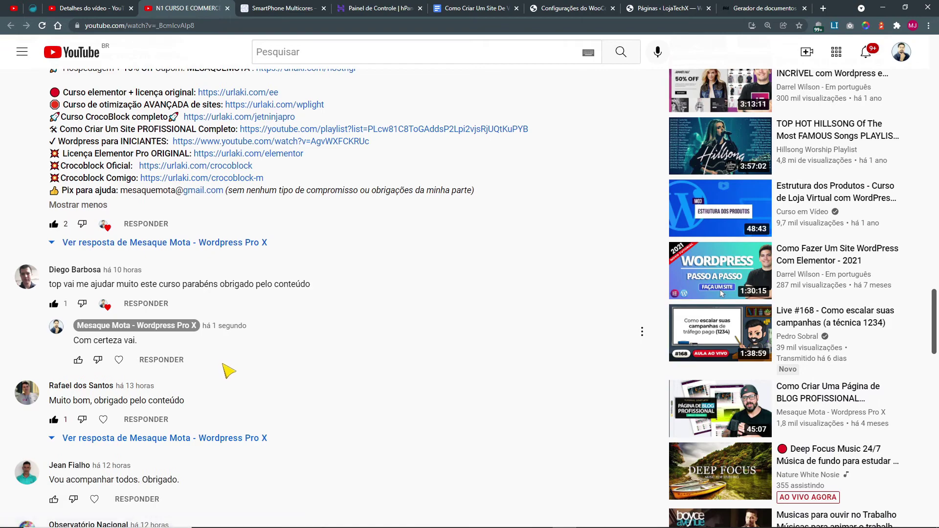
scroll(226, 368, "down", 2)
scroll(257, 365, "down", 7)
scroll(293, 376, "up", 14)
scroll(359, 392, "up", 20)
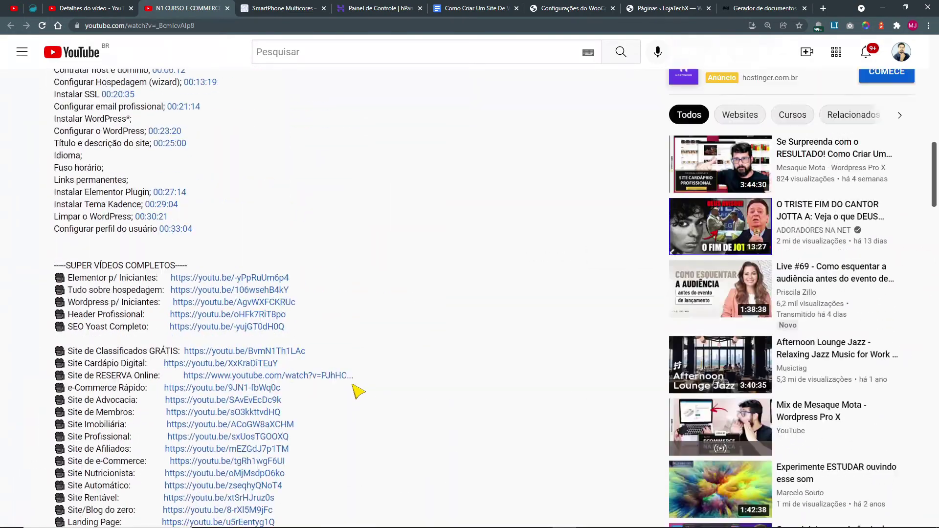
scroll(352, 384, "up", 2)
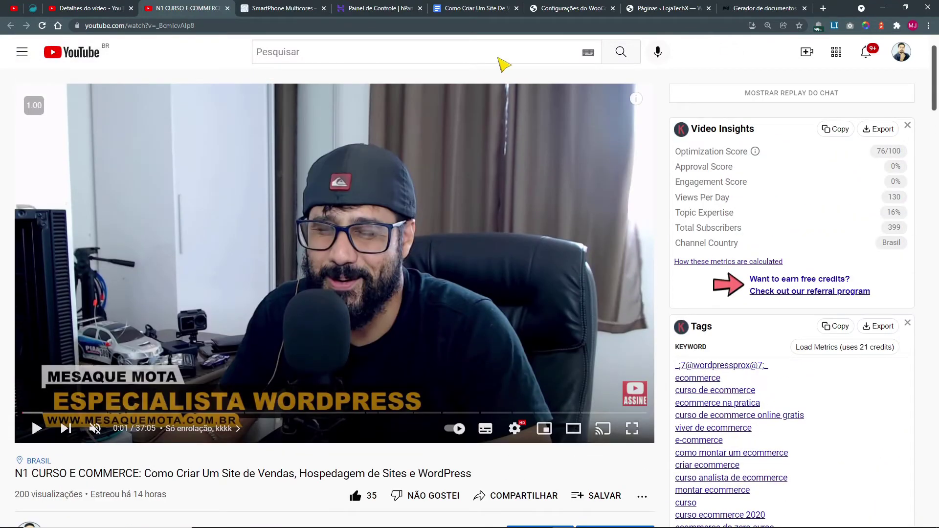
Step: Return to the WooCommerce product settings and bring up the Medidas section
left_click(670, 8)
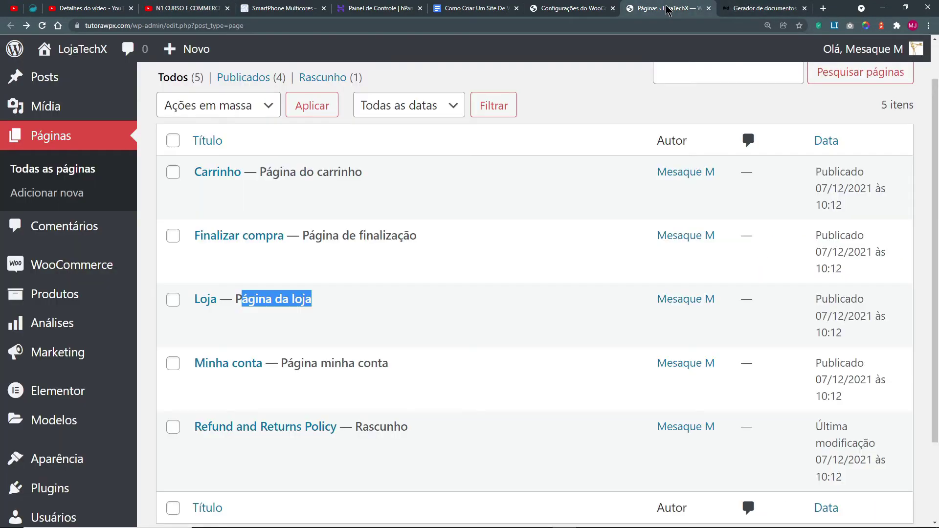
left_click(602, 92)
left_click(571, 7)
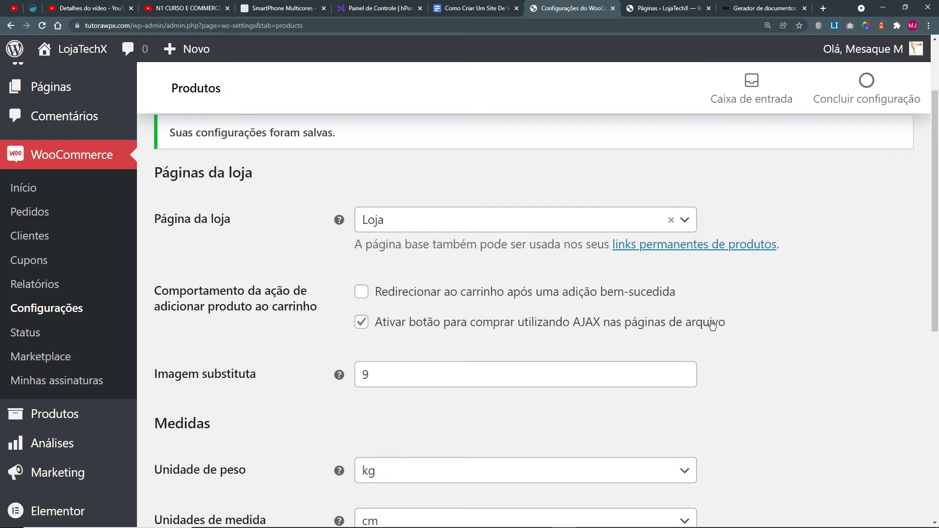
scroll(715, 320, "down", 3)
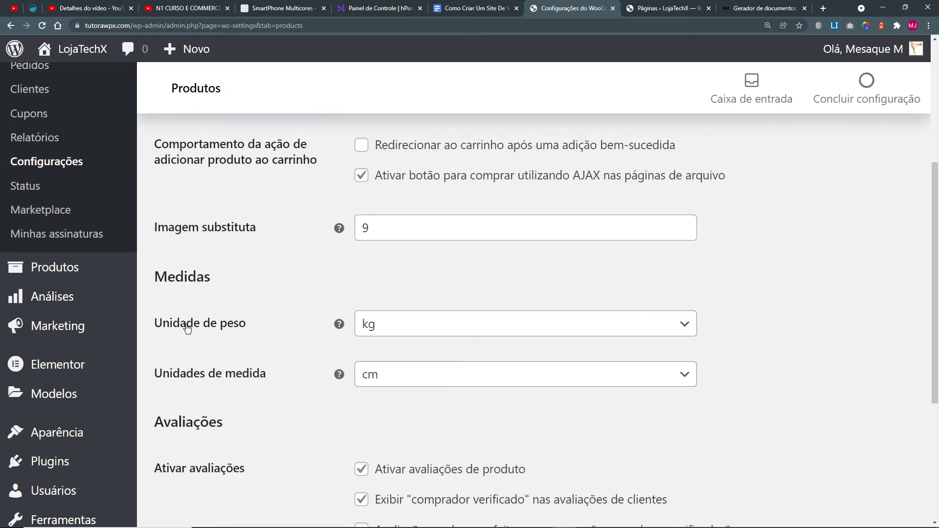
Step: Try g as the weight unit (Unidade de peso) and set it back to kg
left_click_drag(151, 324, 243, 323)
left_click(374, 327)
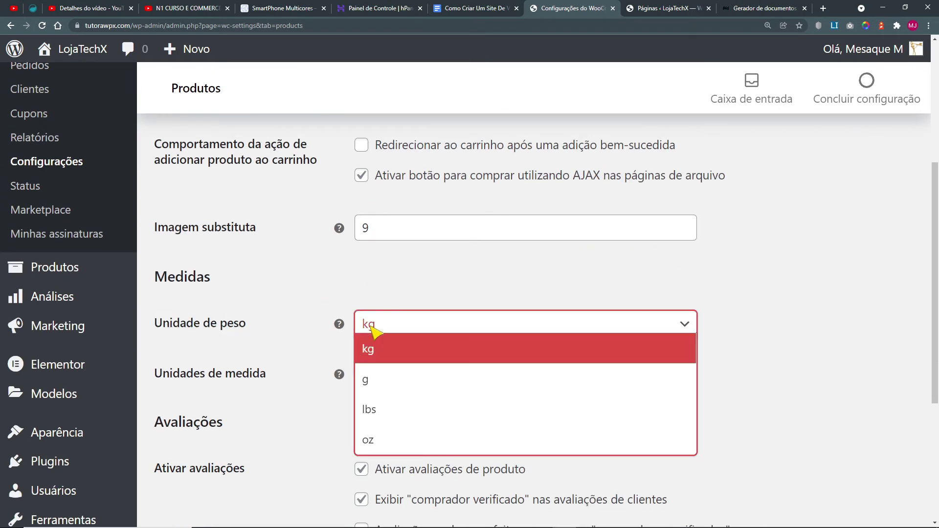
left_click(373, 380)
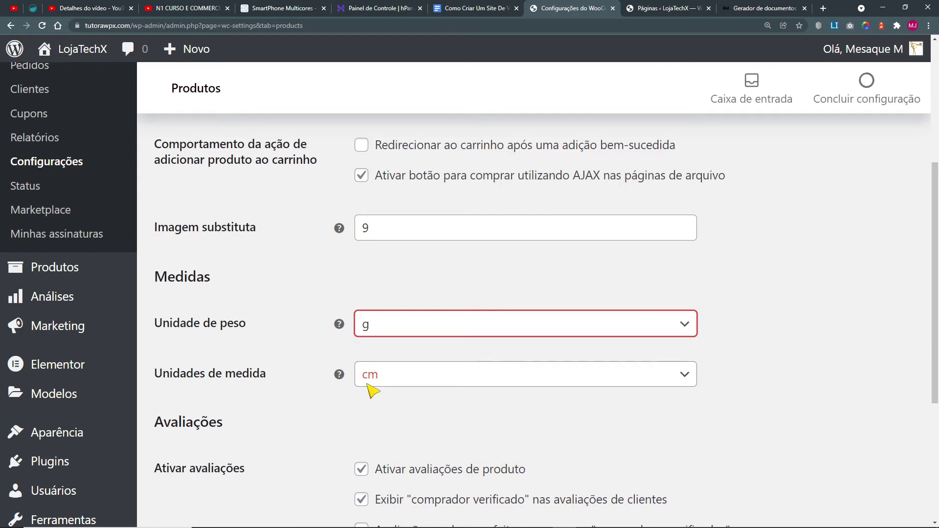
left_click(377, 330)
left_click(373, 349)
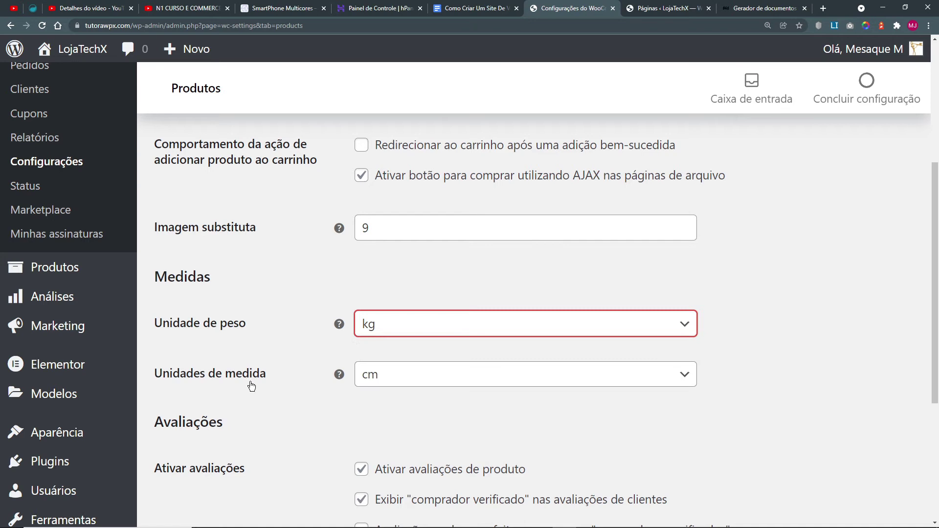
Step: Look at the Avaliações settings section and open the Avaliações tab of the SmartPhone Multicores product on the demo store
scroll(279, 342, "down", 5)
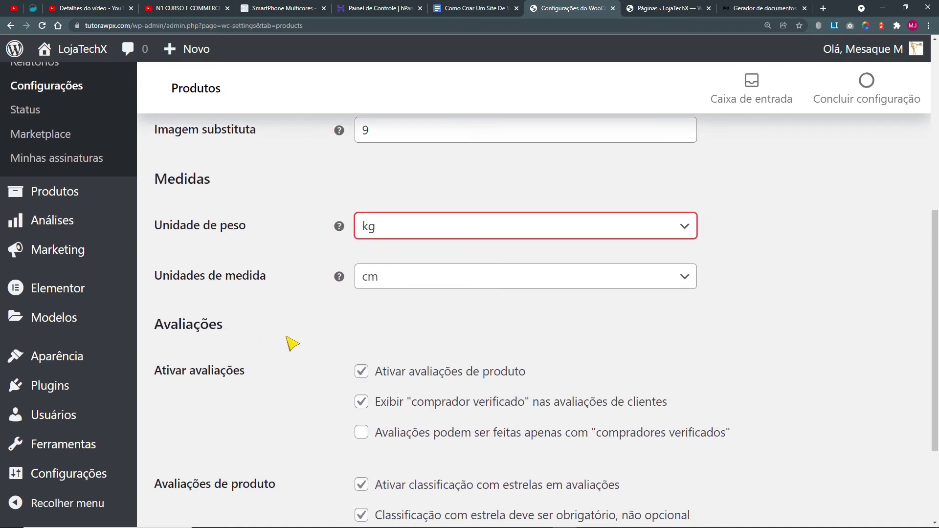
left_click_drag(153, 186, 233, 186)
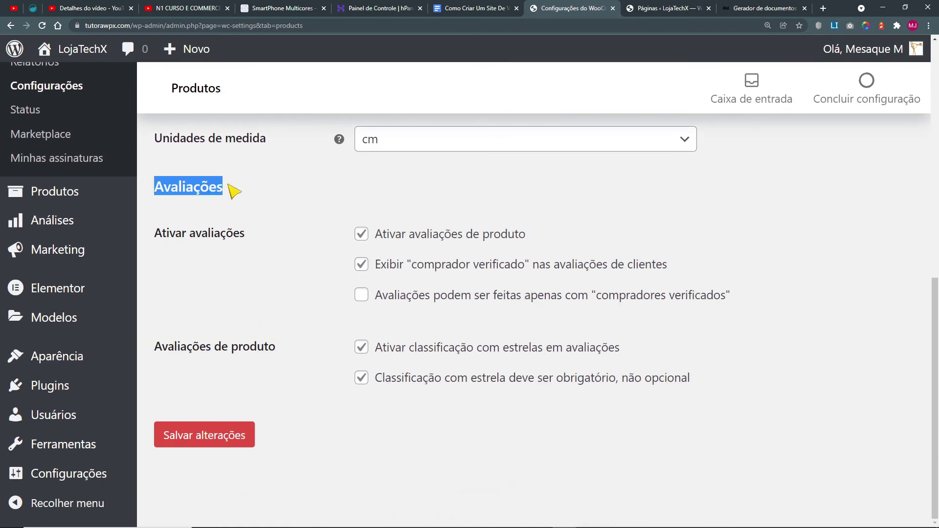
left_click(274, 7)
scroll(549, 398, "down", 10)
scroll(357, 289, "up", 2)
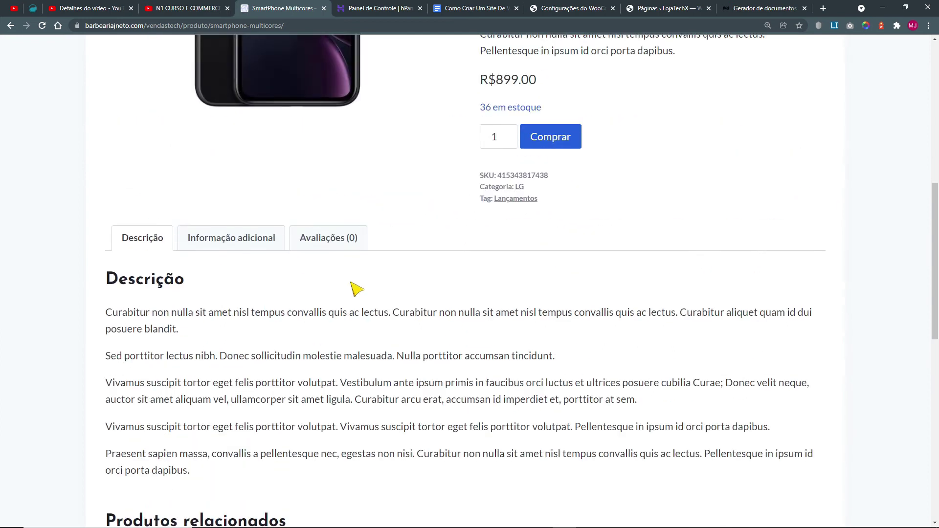
left_click(331, 244)
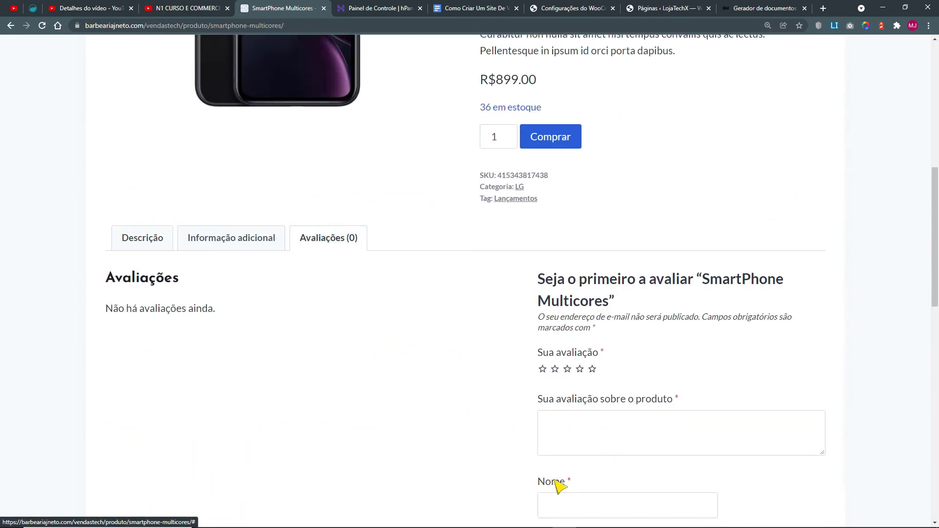
Step: Compare the Ativar avaliações de produto option with the full review form on the demo product page
left_click(573, 8)
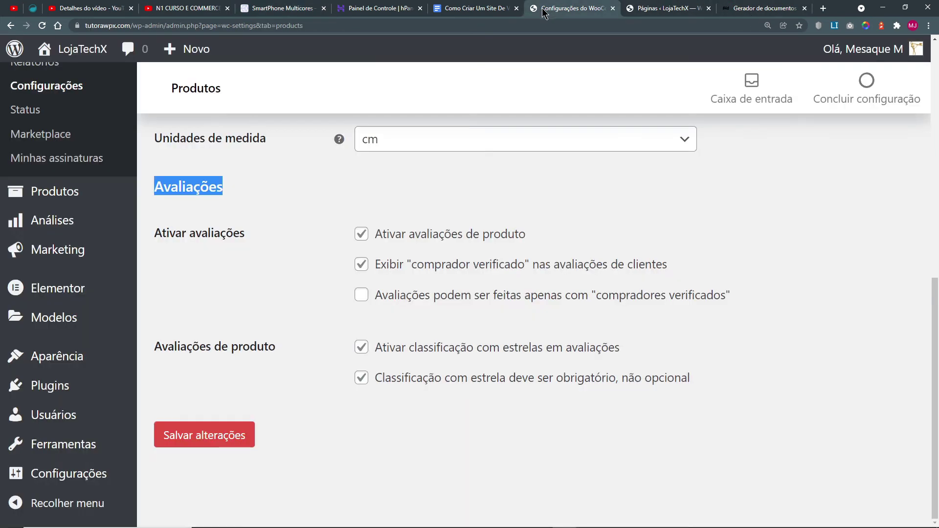
left_click(356, 228)
left_click(289, 8)
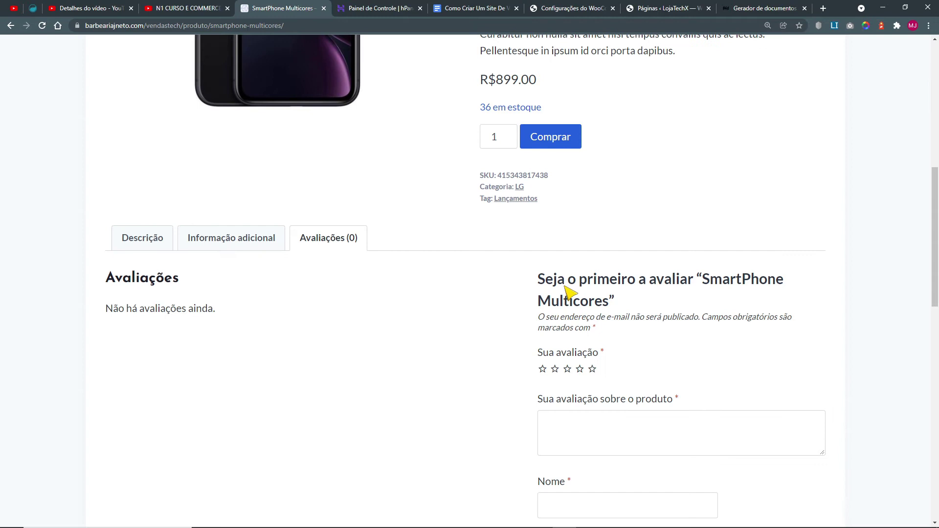
scroll(629, 359, "down", 4)
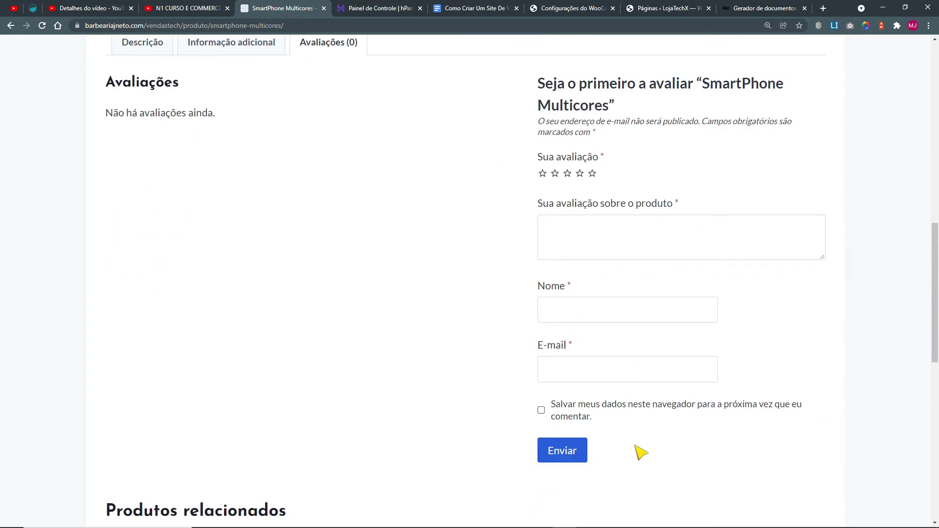
scroll(642, 455, "down", 3)
scroll(611, 457, "up", 5)
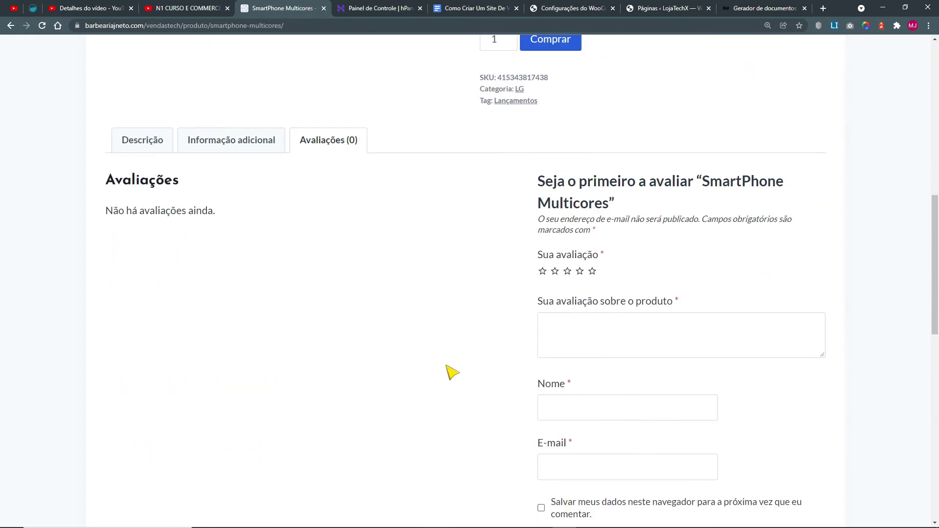
scroll(367, 362, "up", 3)
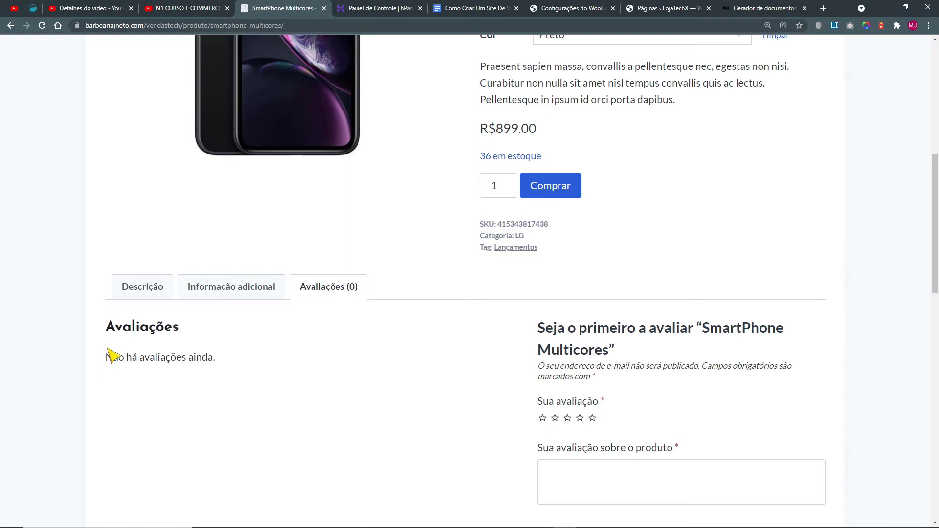
Step: Examine the option limiting reviews to "compradores verificados" in the product settings, leaving it off, and compare it with the demo product's star rating
left_click(581, 10)
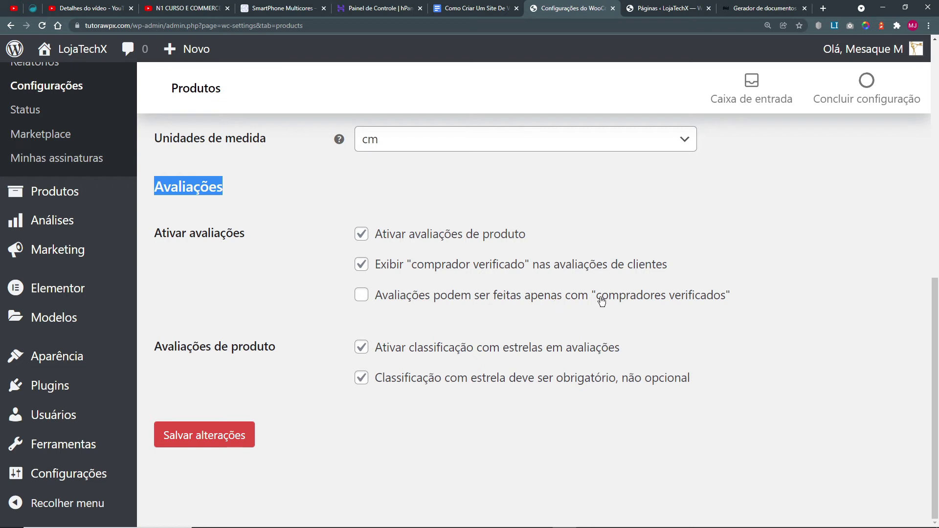
left_click(360, 296)
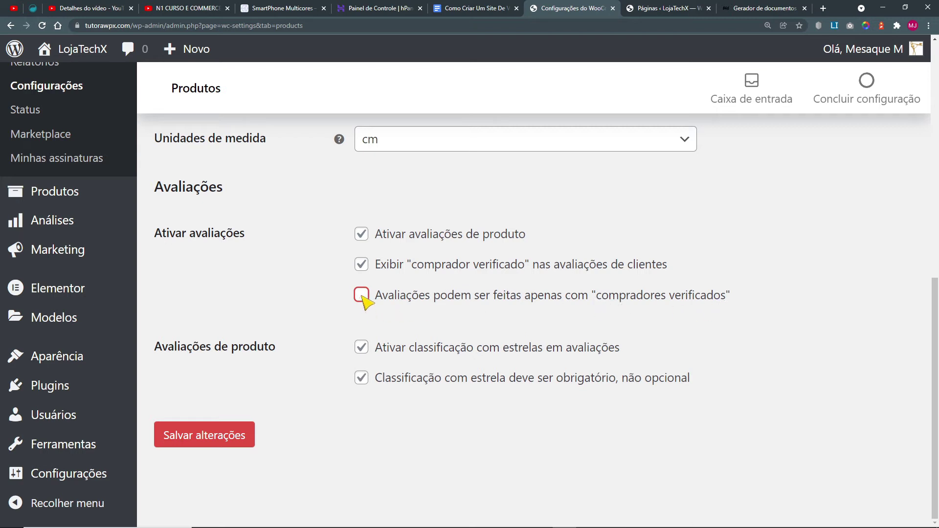
left_click(277, 10)
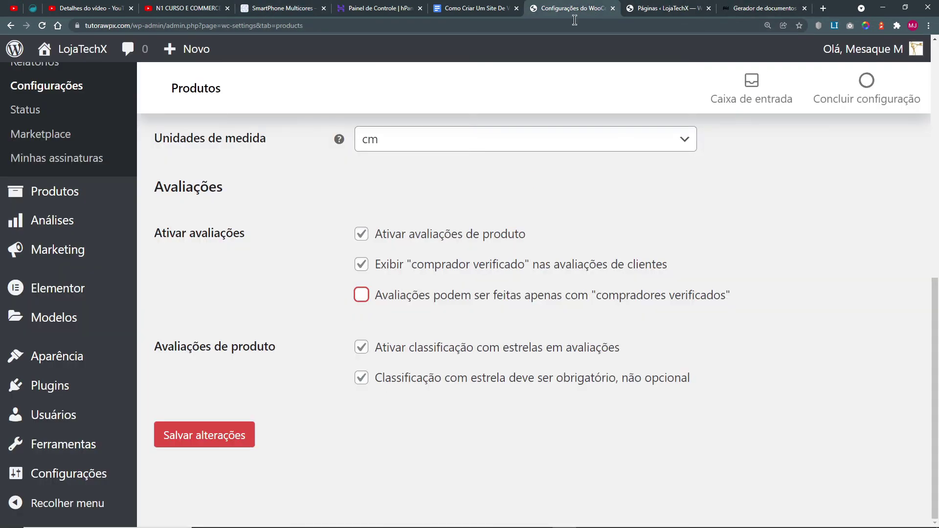
left_click(573, 9)
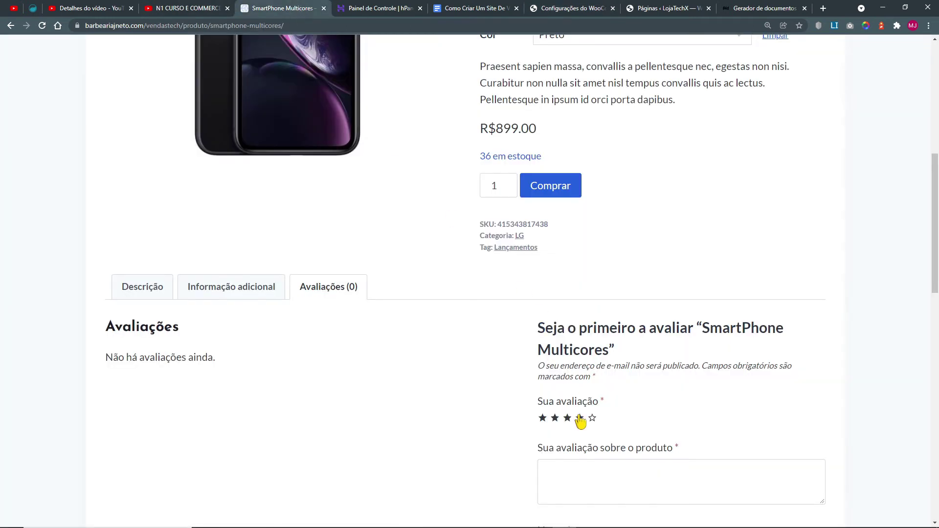
left_click(567, 9)
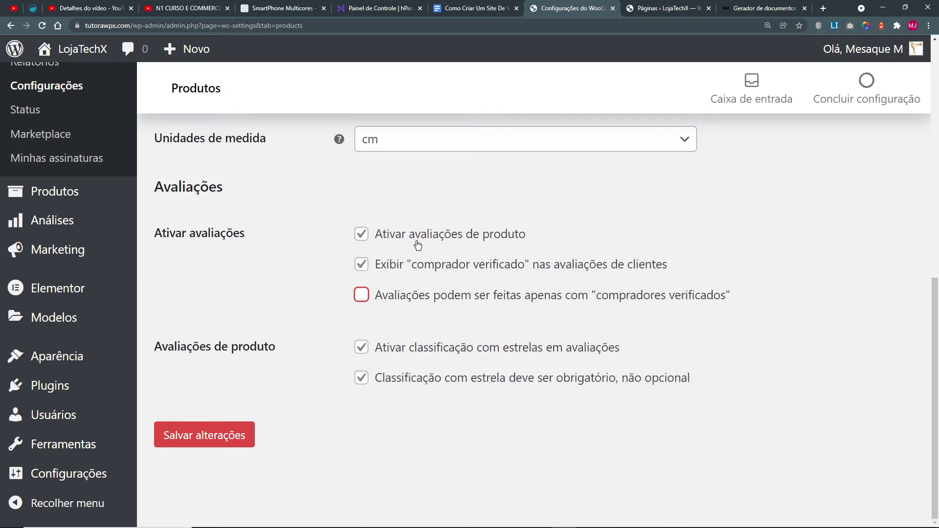
Step: Demonstrate the demo product's review form by entering the review text field and selecting a star rating without submitting
left_click(261, 8)
scroll(563, 387, "down", 1)
left_click(573, 442)
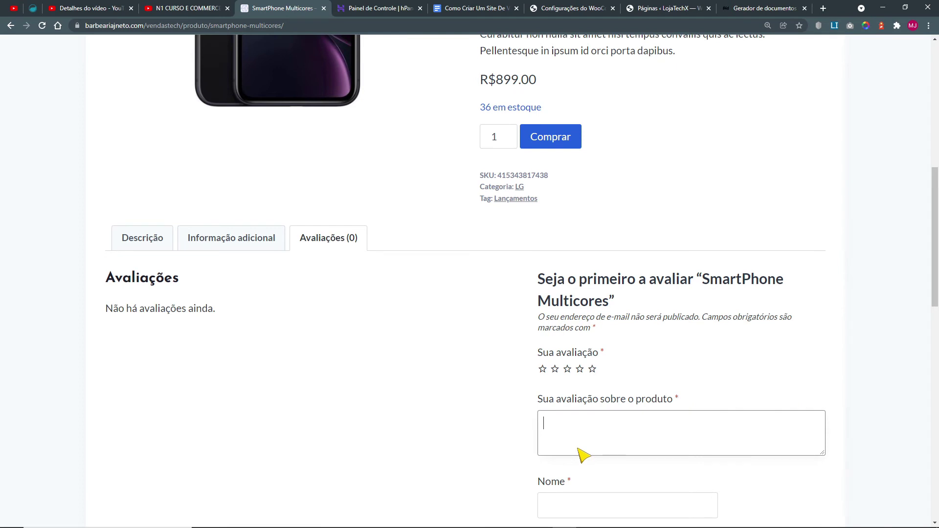
scroll(597, 465, "down", 6)
scroll(631, 416, "up", 3)
scroll(633, 418, "up", 3)
left_click(580, 369)
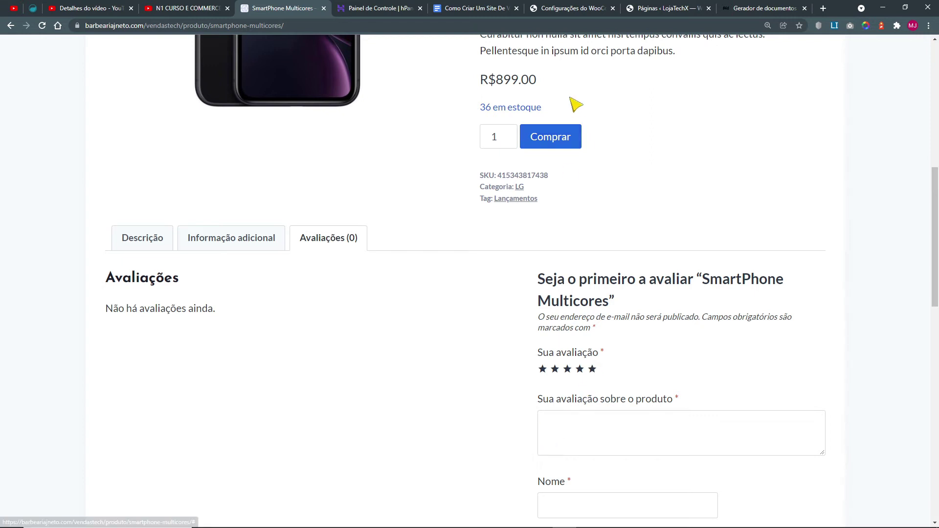
Step: Return to the WooCommerce settings and save the general product settings
left_click(669, 8)
left_click(575, 10)
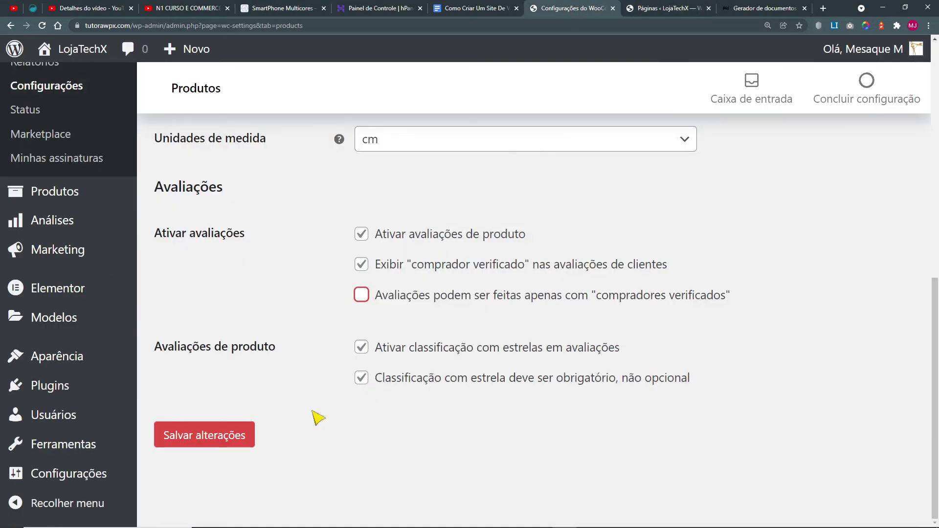
scroll(294, 490, "up", 1)
left_click(236, 487)
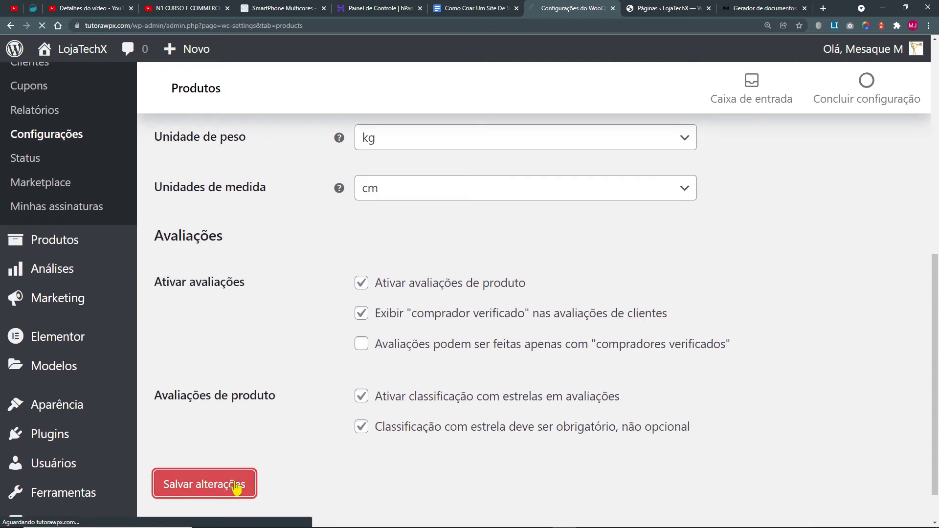
Step: Open the Inventário section of the product settings with the page zoomed to 175%
key("ctrl+0")
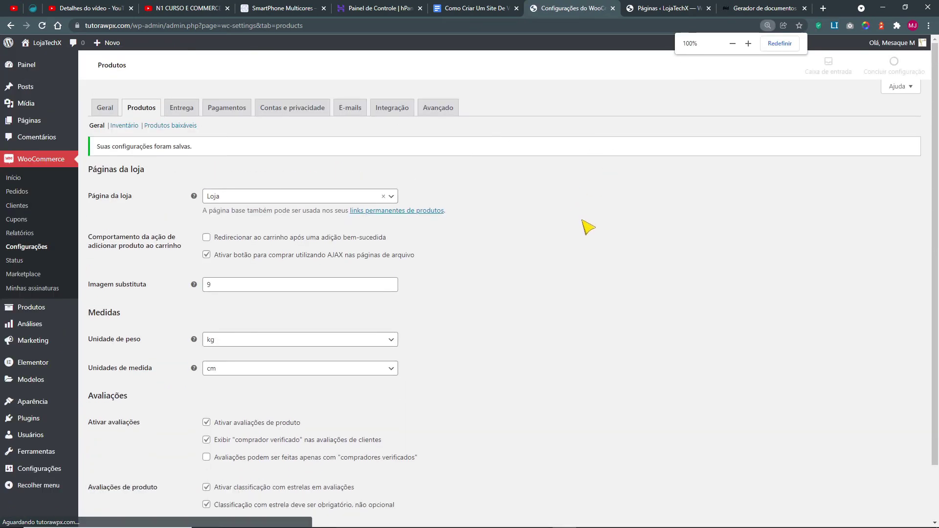
key("ctrl+plus")
key("ctrl+plus")
key("ctrl+plus")
key("ctrl+plus")
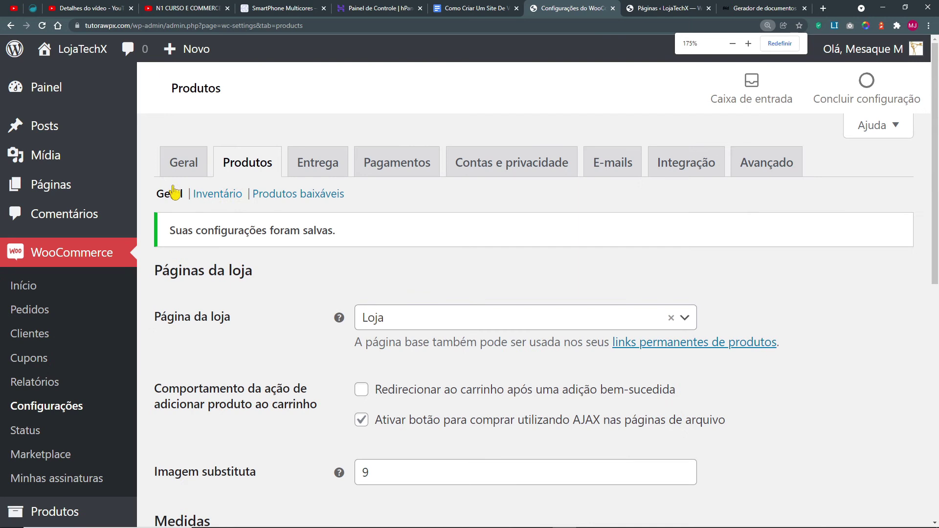
left_click(217, 195)
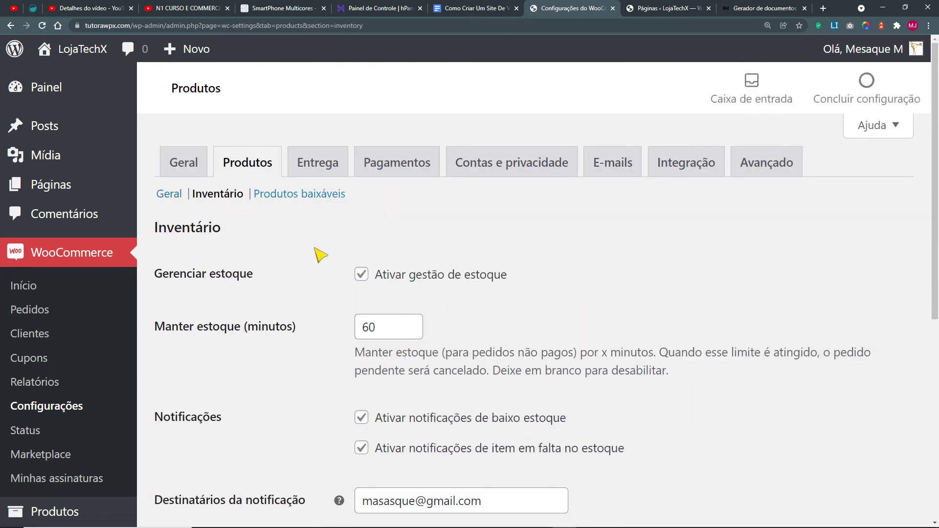
scroll(322, 257, "down", 2)
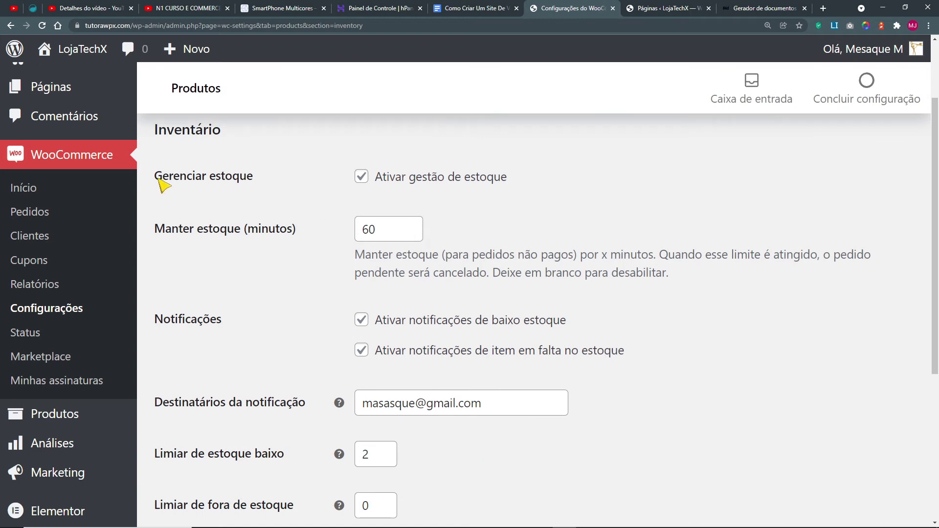
Step: Toggle Ativar gestão de estoque off to show the reduced inventory options, and enable it again
left_click_drag(156, 184, 260, 185)
left_click(362, 178)
left_click(362, 177)
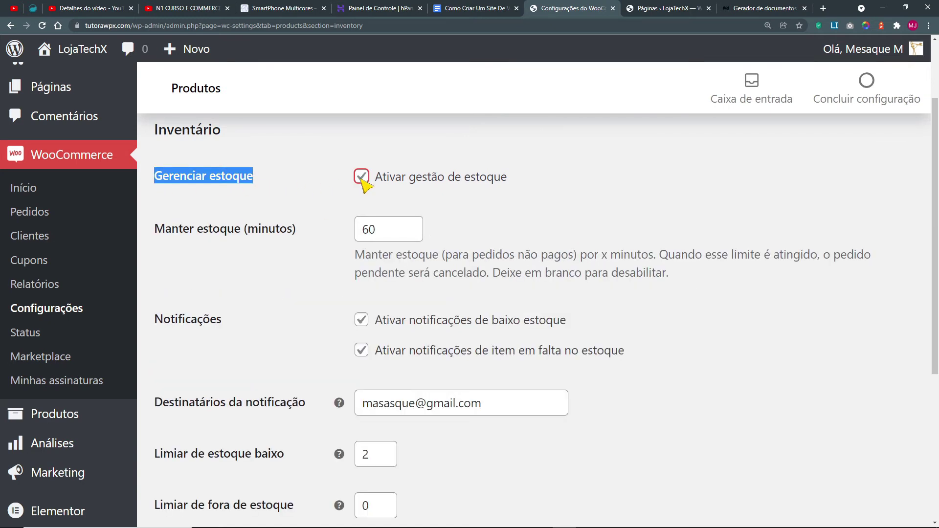
left_click(362, 178)
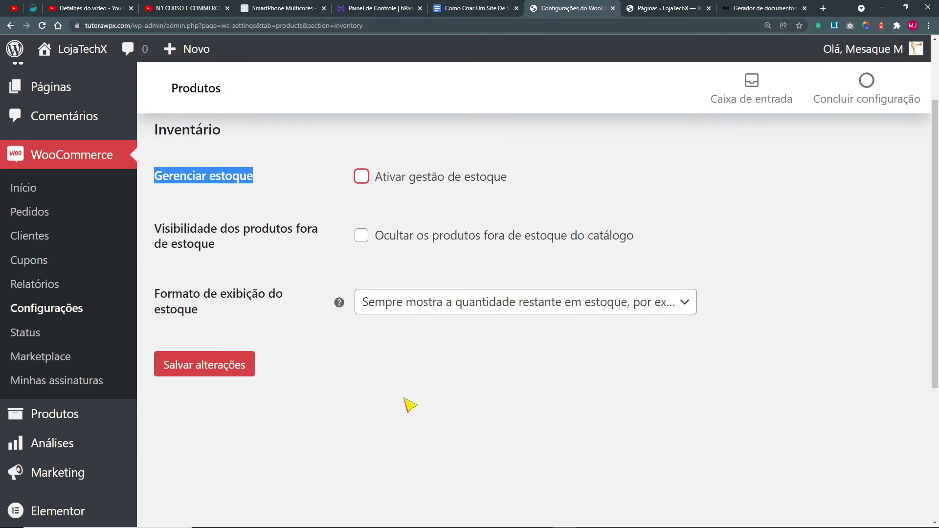
left_click(362, 177)
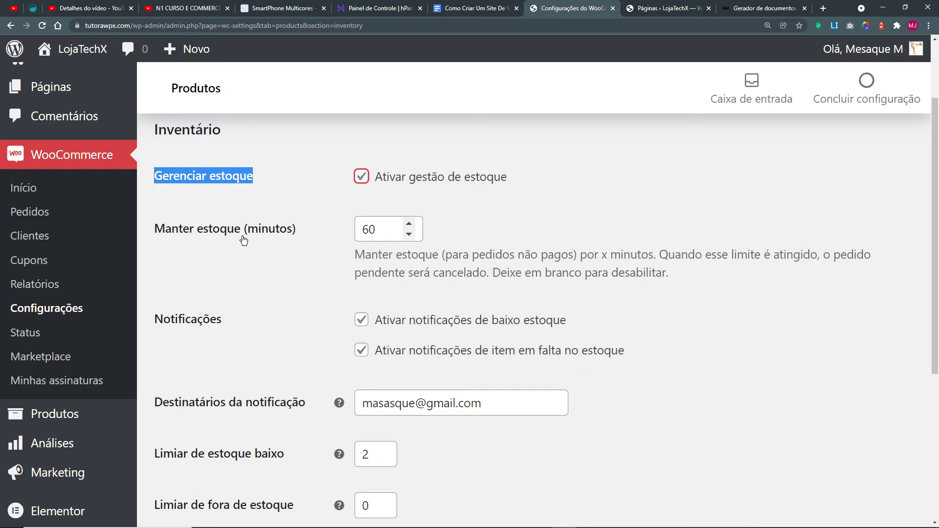
Step: Examine the Manter estoque (minutos) value and read its description about cancelling unpaid pending orders
left_click_drag(393, 239, 357, 229)
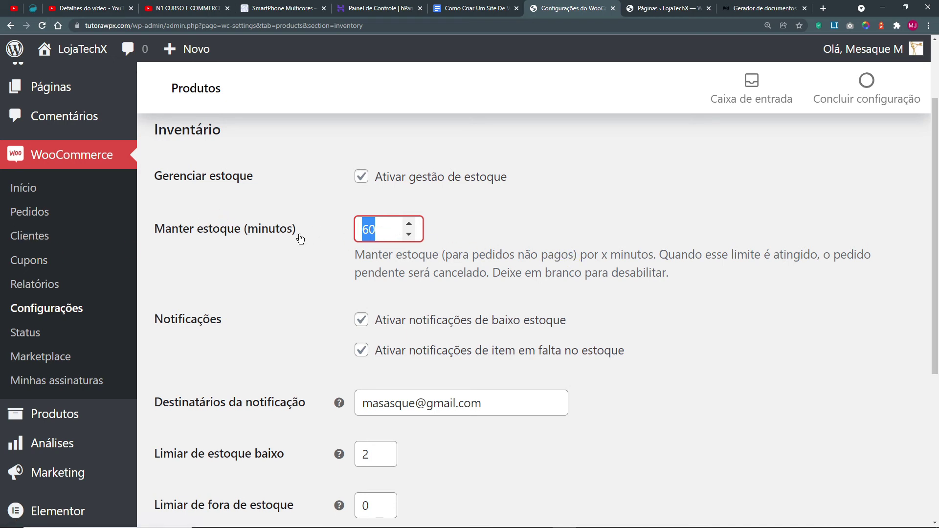
left_click(467, 264)
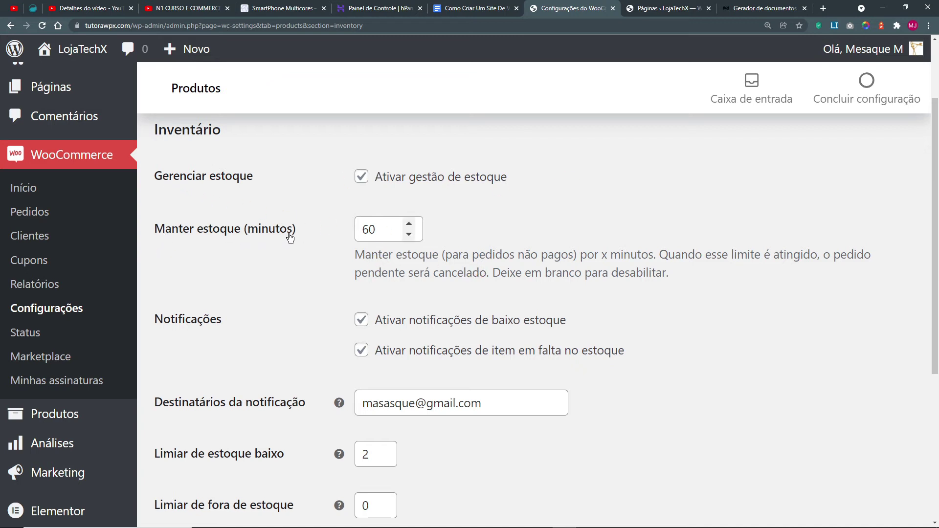
left_click(376, 231)
double_click(369, 236)
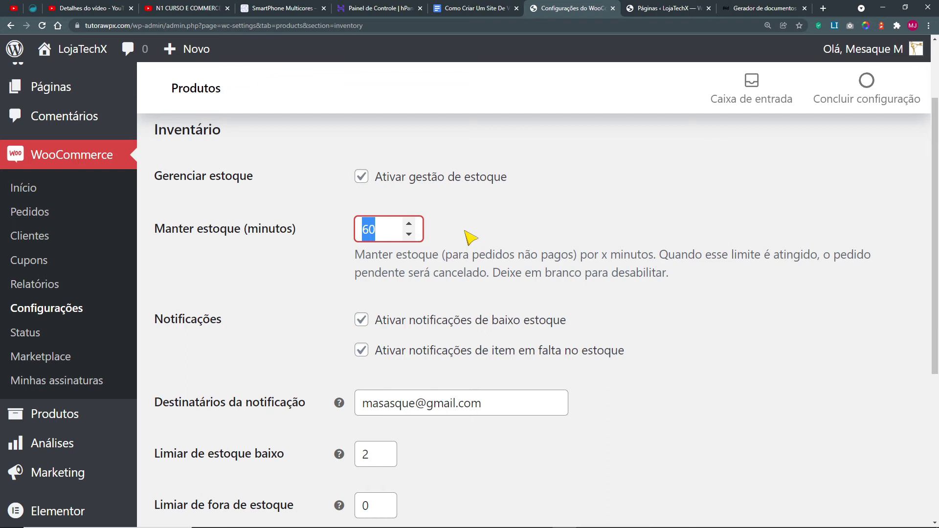
left_click(371, 230)
left_click_drag(385, 232, 364, 234)
left_click_drag(569, 255, 731, 276)
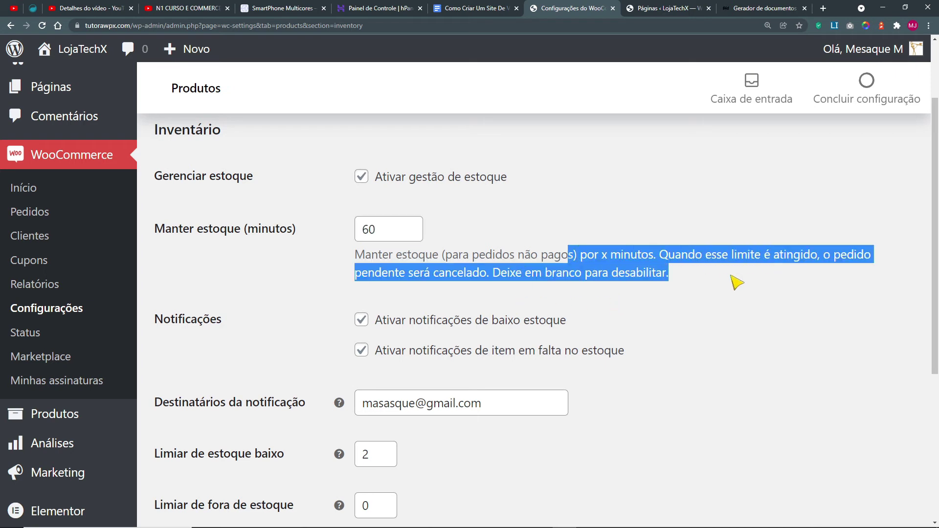
Step: Try 30 and 20 minutes for Manter estoque (minutos), restoring the value to 60 each time
left_click(746, 382)
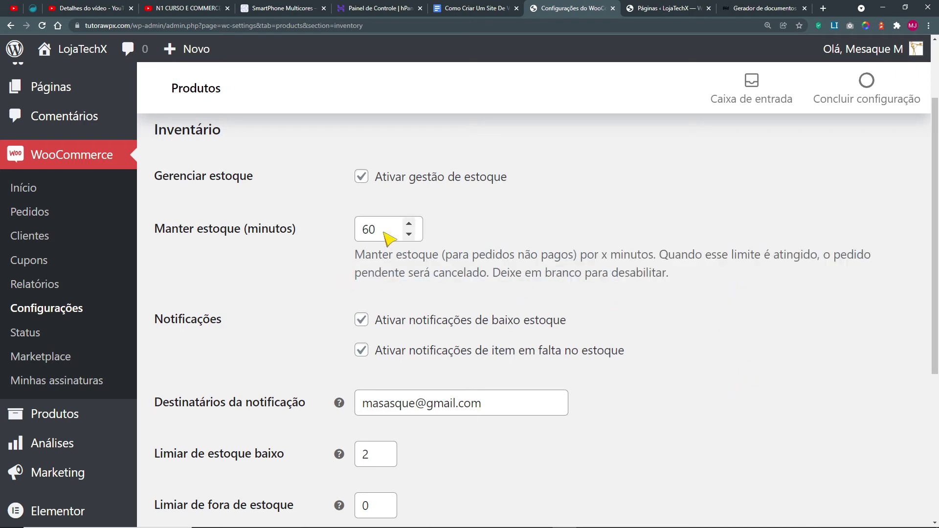
left_click_drag(387, 230, 357, 237)
type("30")
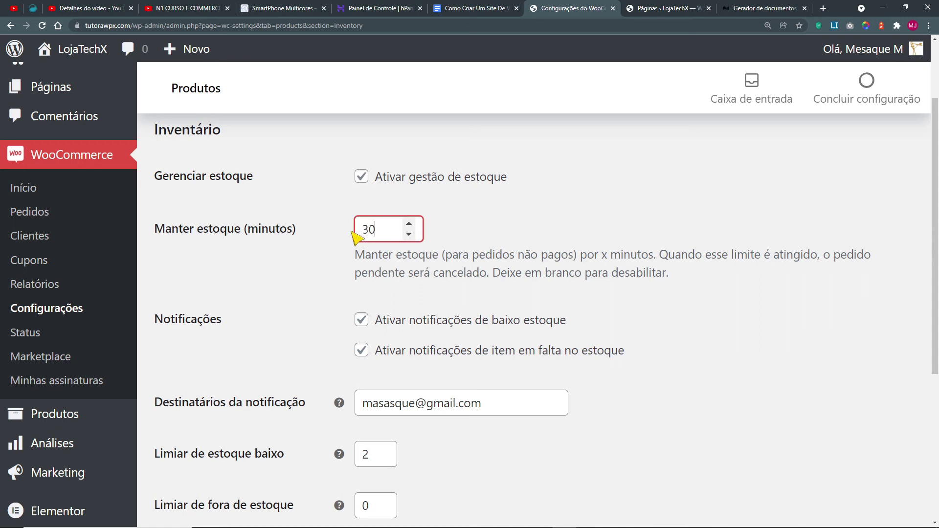
left_click_drag(369, 234, 362, 229)
type("6")
left_click(723, 317)
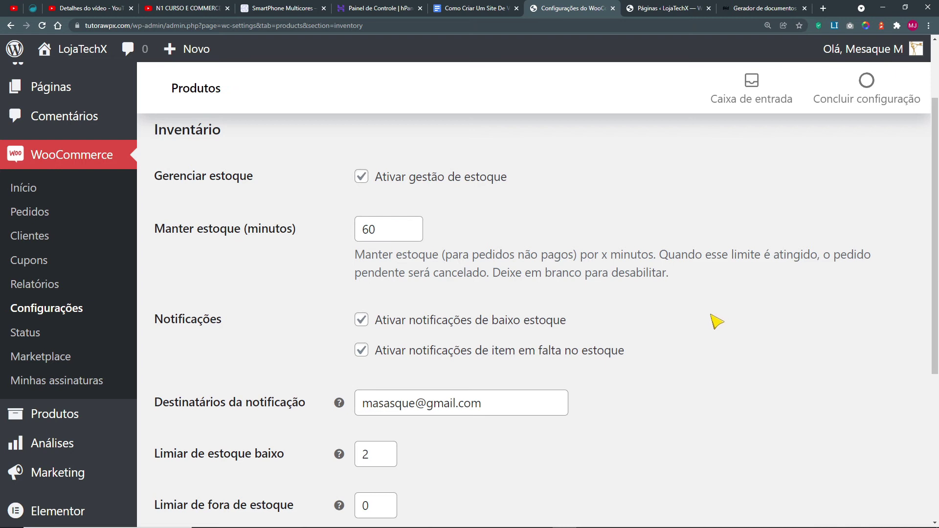
left_click_drag(362, 229, 365, 237)
type("2")
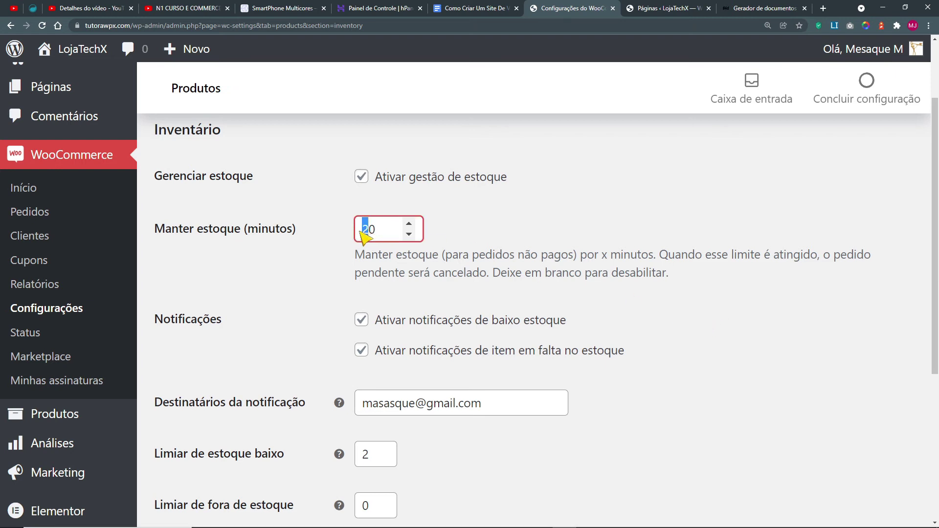
type("6")
left_click_drag(360, 233, 365, 234)
Step: Examine the low-stock and missing-item notification options, the notification recipient field and the low-stock threshold
scroll(484, 336, "down", 2)
left_click_drag(438, 235, 576, 235)
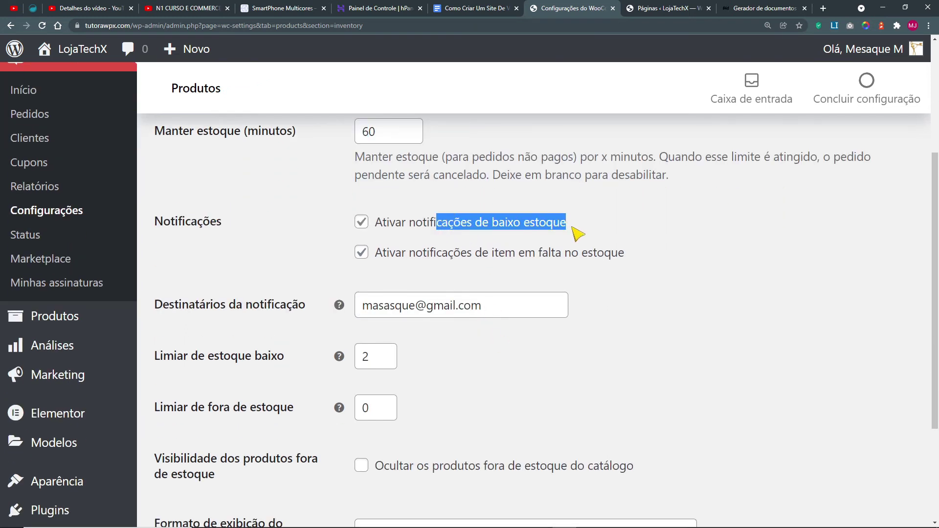
left_click_drag(466, 255, 630, 260)
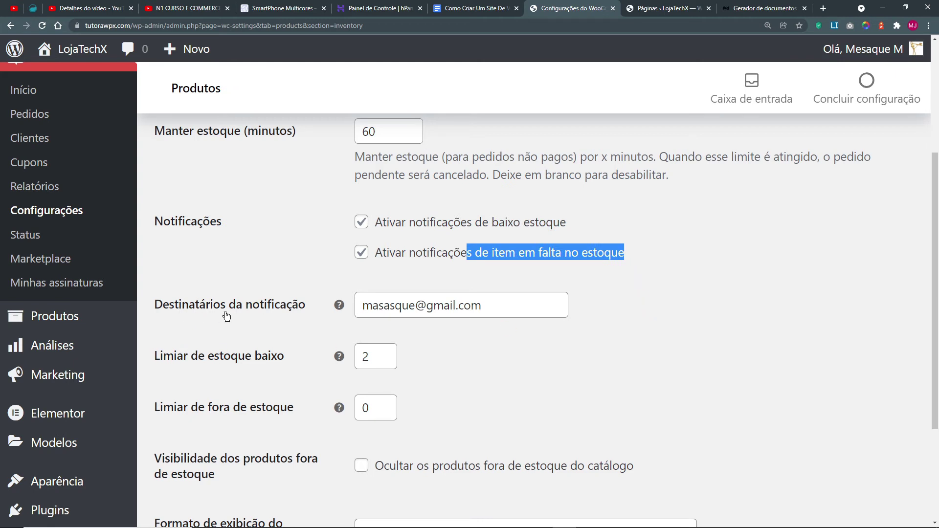
left_click_drag(480, 314, 391, 312)
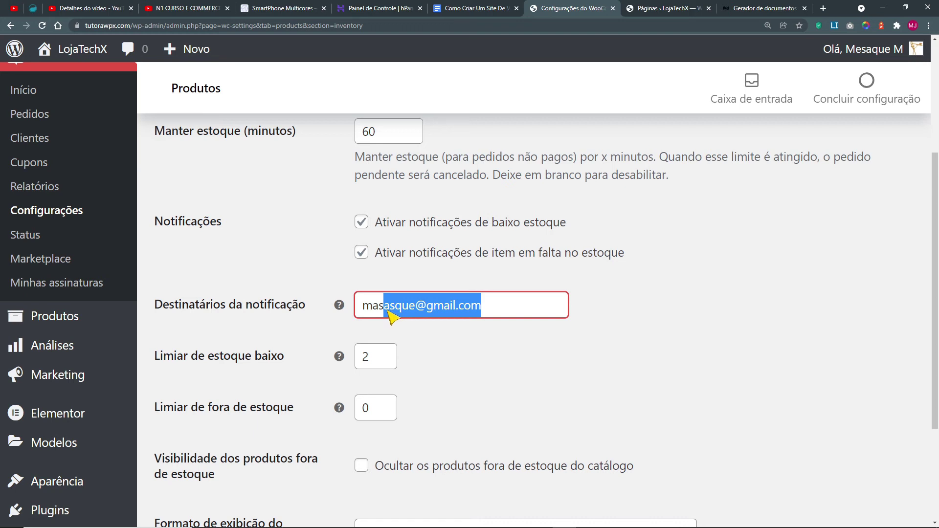
left_click(386, 313)
left_click_drag(362, 306, 423, 311)
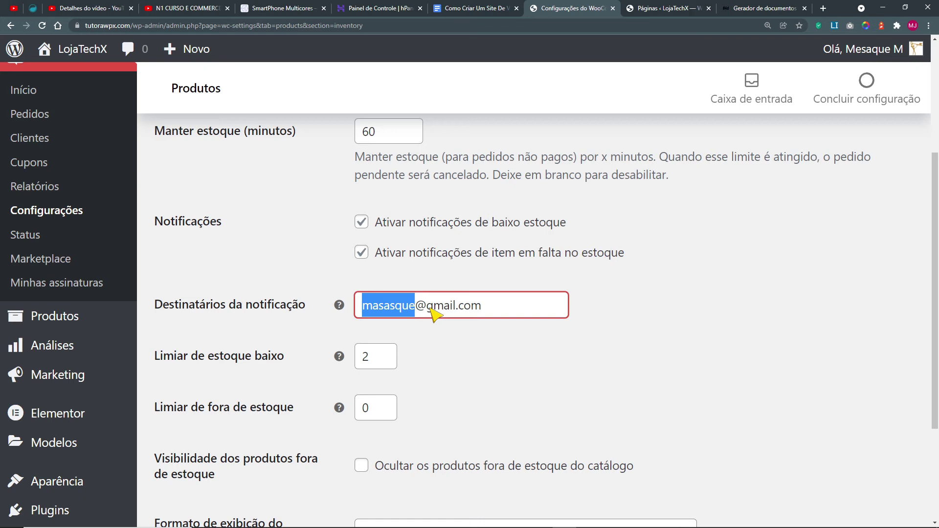
left_click(451, 340)
left_click(364, 307)
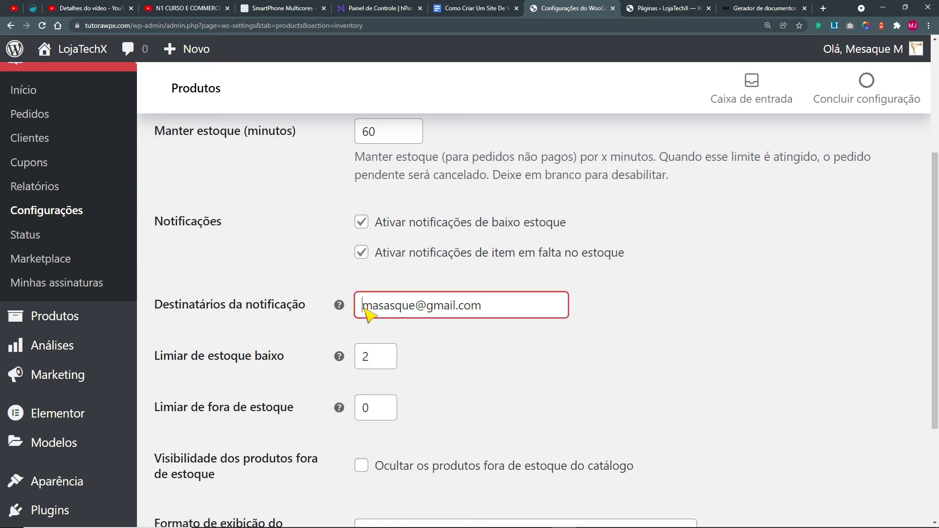
left_click_drag(364, 309, 416, 311)
left_click_drag(495, 315, 422, 315)
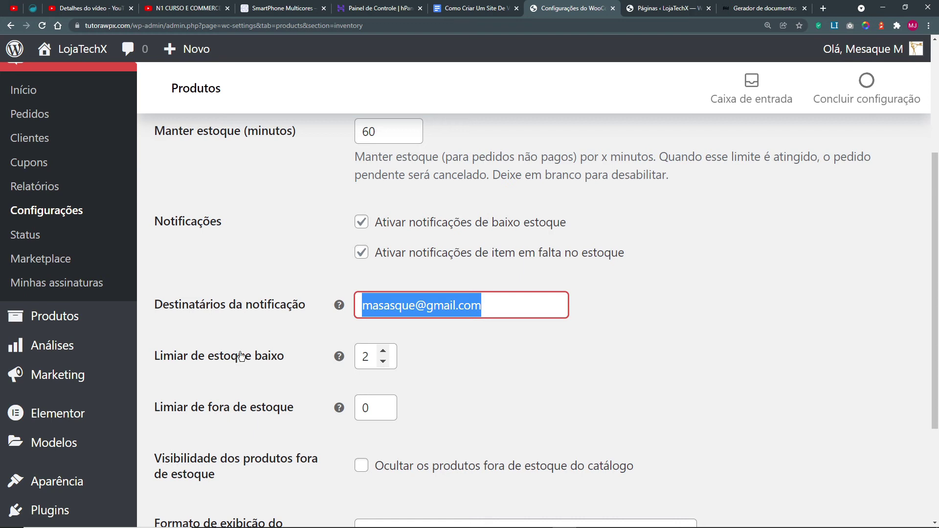
double_click(365, 358)
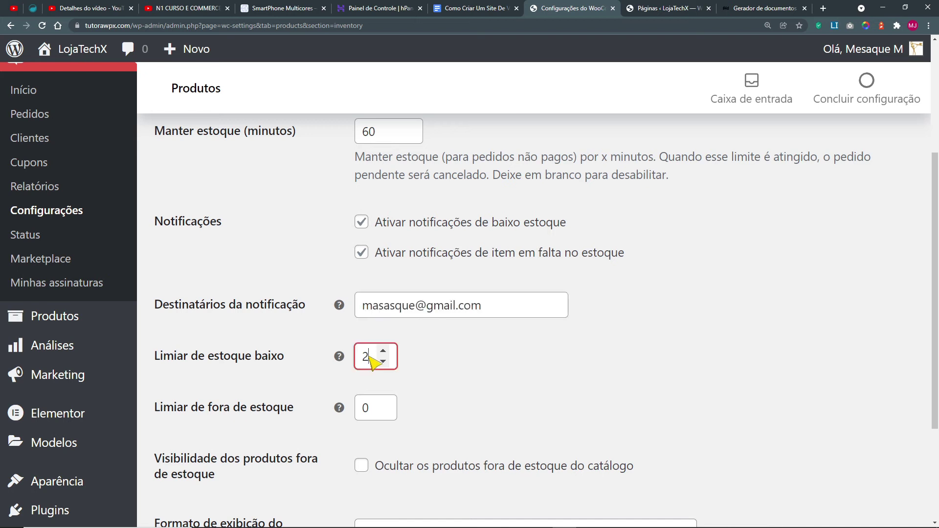
triple_click(373, 313)
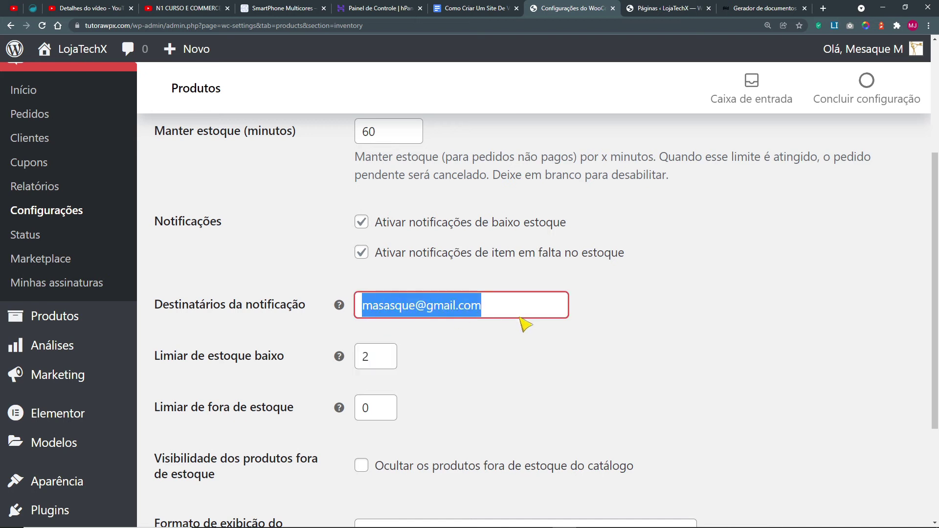
Step: Try a Limiar de estoque baixo of 100 and return the page zoom to 175%
double_click(366, 362)
type("100")
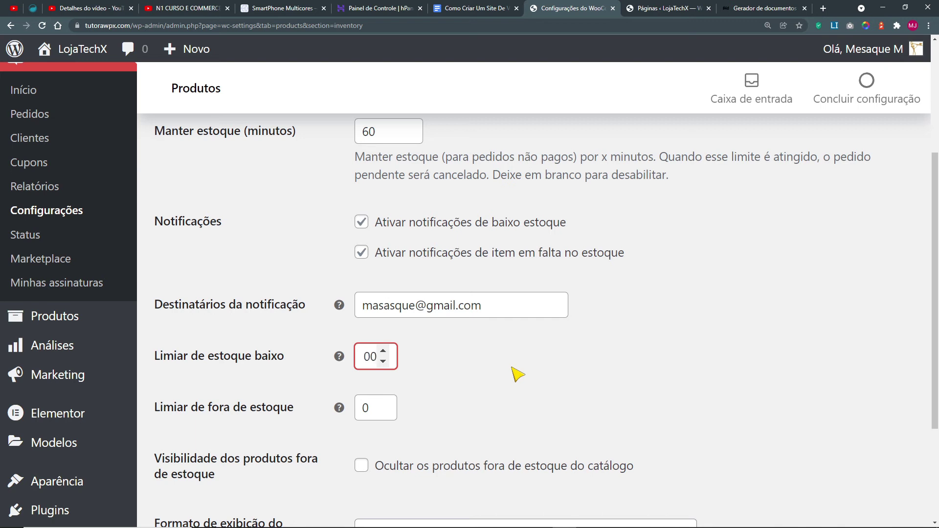
double_click(372, 356)
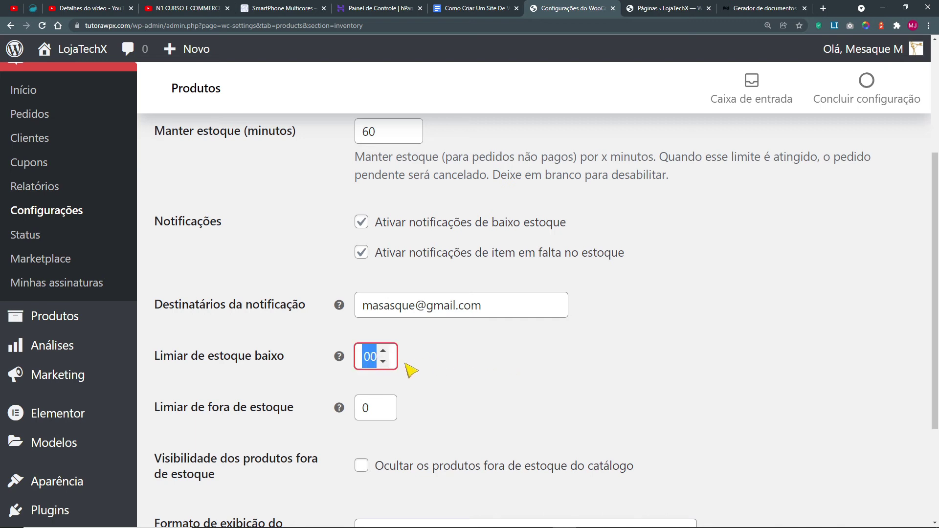
key("ctrl+0")
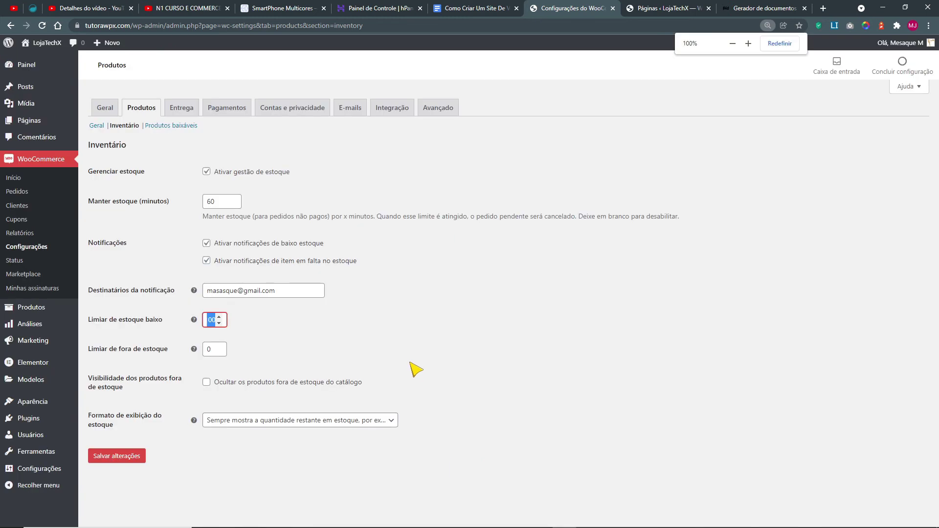
key("ctrl+plus")
key("ctrl+plus")
key("ctrl+plus")
key("ctrl+plus")
scroll(480, 383, "down", 5)
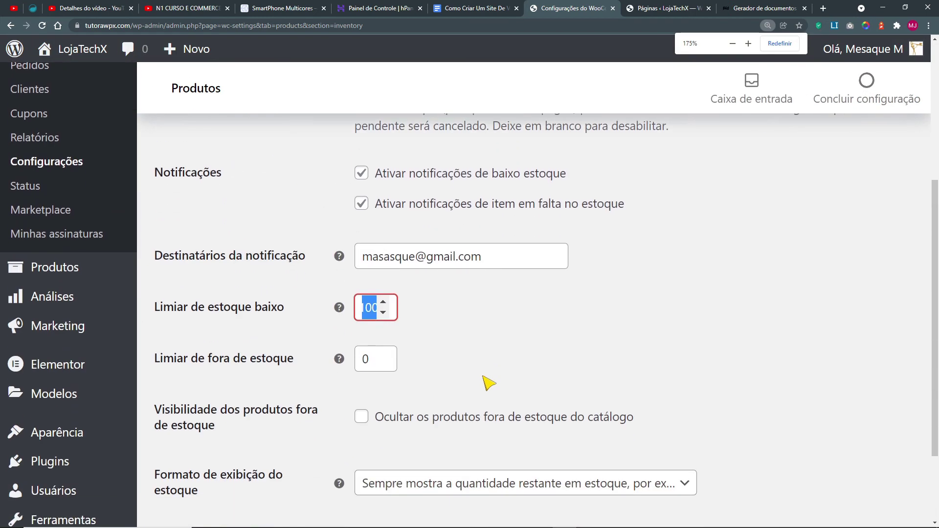
Step: Try 50 and 100 as the Limiar de estoque baixo and restore it to 2
type("50")
left_click(448, 361)
double_click(368, 311)
left_click(462, 334)
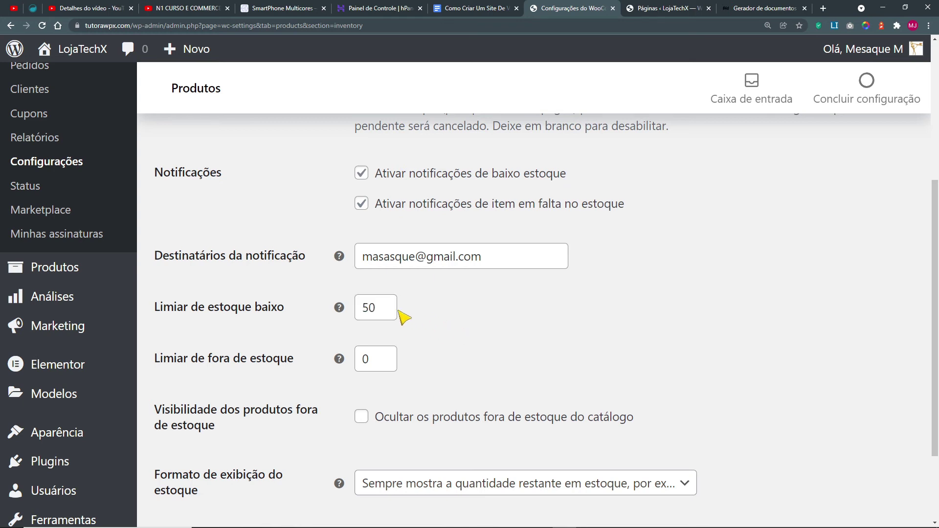
double_click(365, 312)
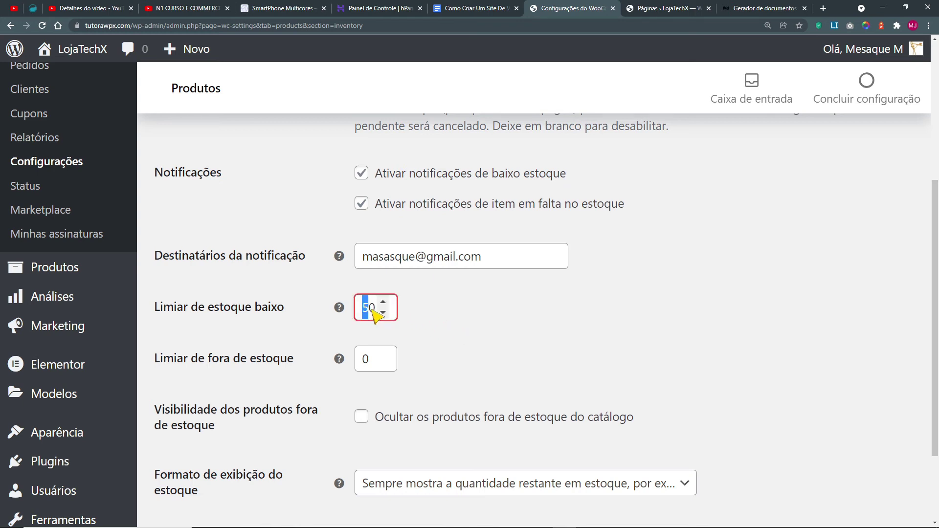
type("100")
double_click(367, 317)
type("2")
left_click(431, 337)
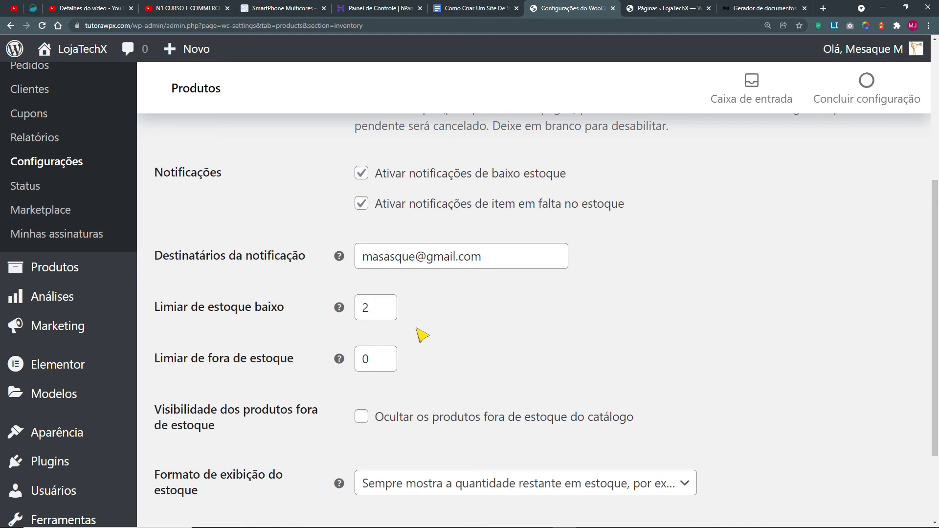
Step: Set the Limiar de estoque baixo to 10
left_click(367, 317)
double_click(368, 313)
type("10")
left_click(489, 359)
double_click(371, 308)
left_click(428, 327)
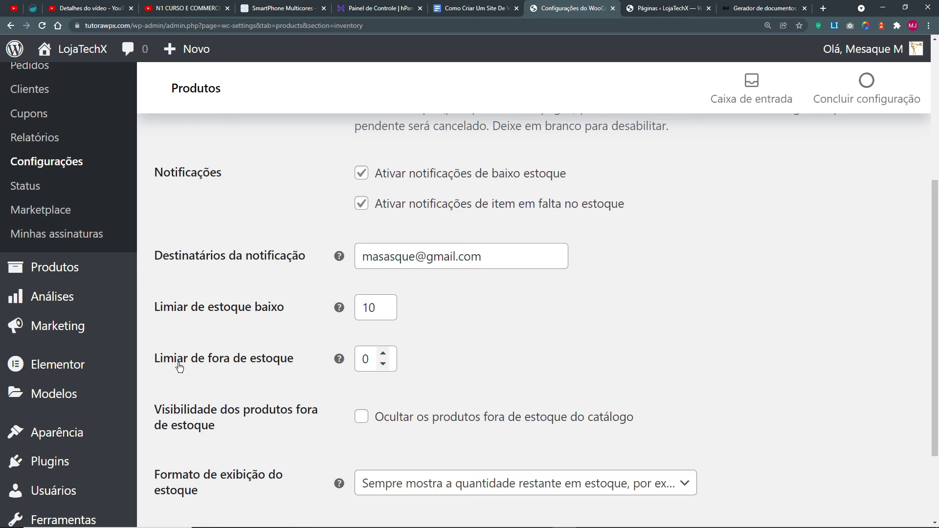
Step: Try 1 as the Limiar de fora de estoque and restore it to 0
double_click(366, 359)
left_click(546, 374)
double_click(367, 366)
type("1")
left_click(472, 377)
left_click(373, 371)
double_click(367, 371)
type("0")
left_click(543, 362)
scroll(411, 398, "down", 1)
double_click(368, 313)
double_click(369, 311)
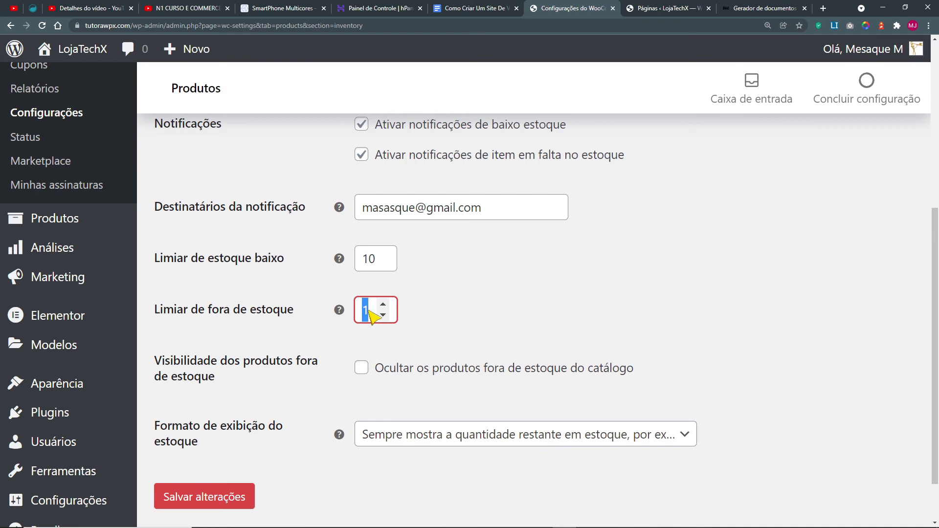
type("0")
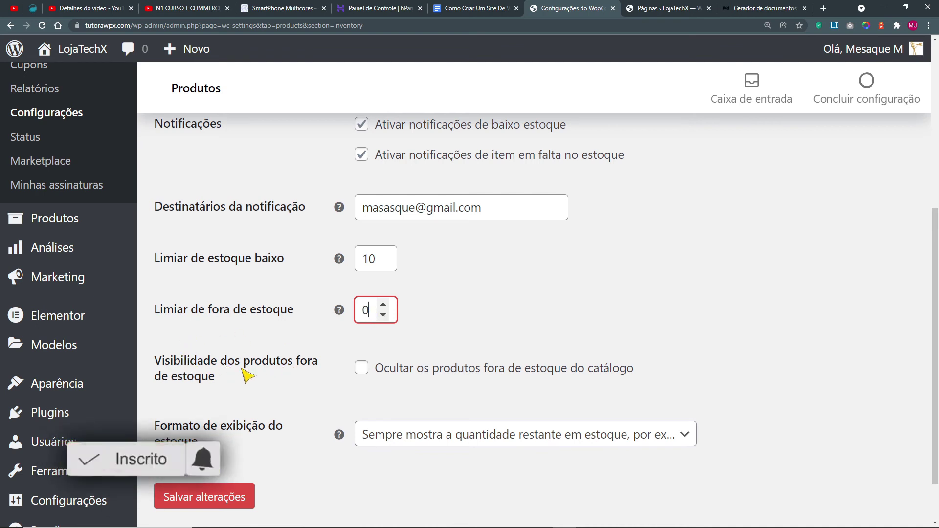
Step: Toggle hiding out-of-stock products from the catalogue on and off, and keep the stock display format that always shows the remaining quantity
left_click(401, 373)
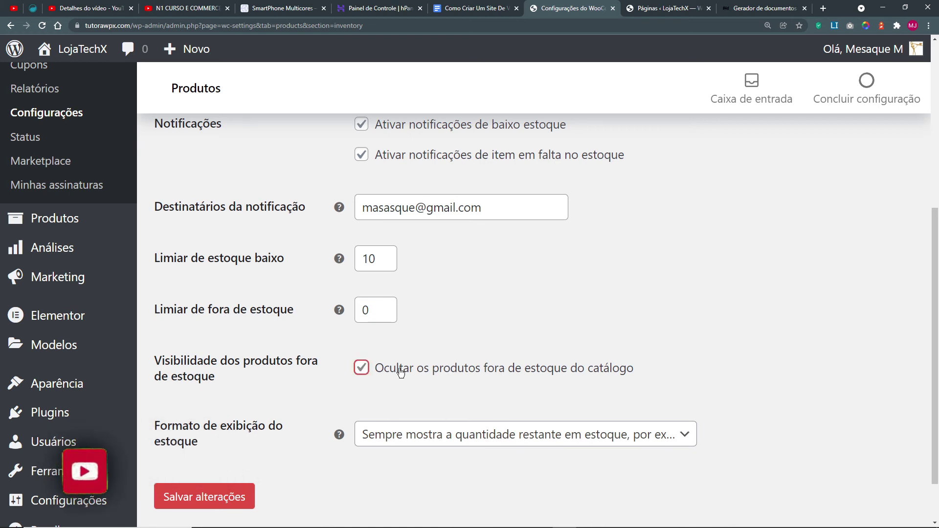
left_click(359, 373)
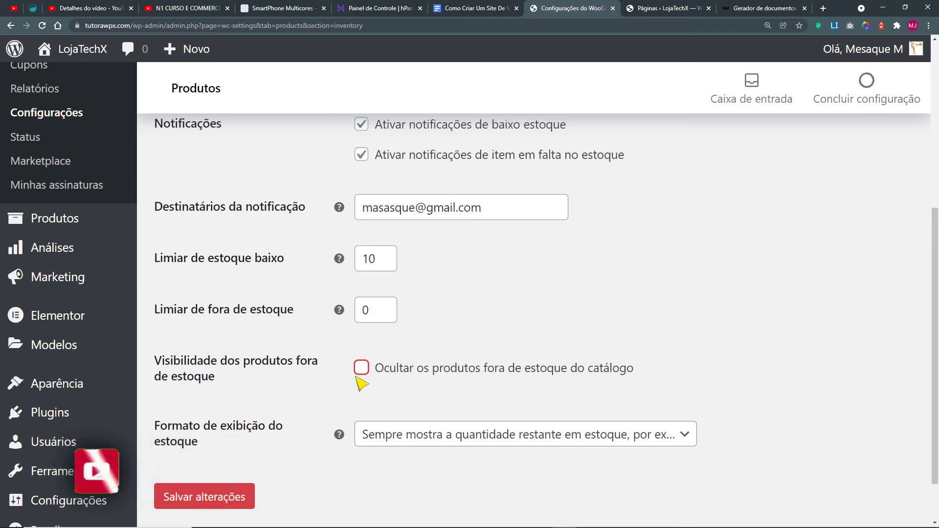
left_click(402, 441)
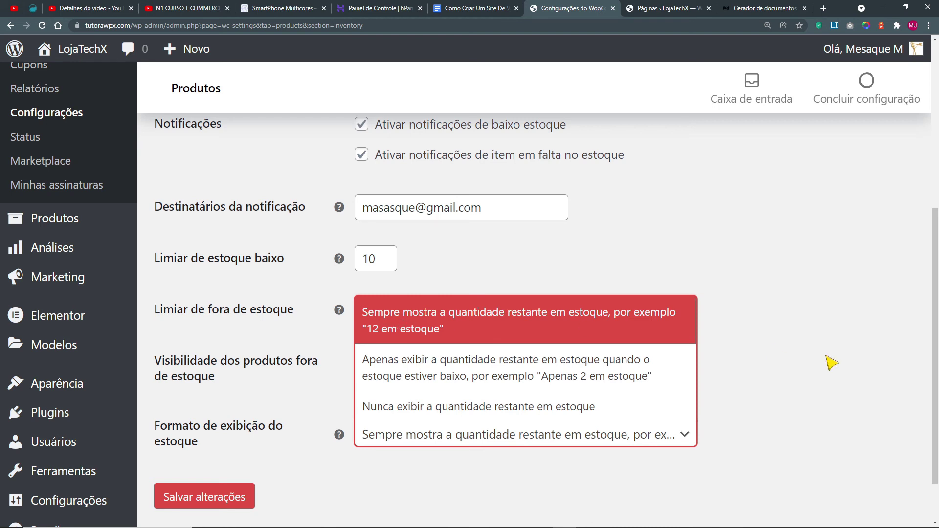
left_click(613, 333)
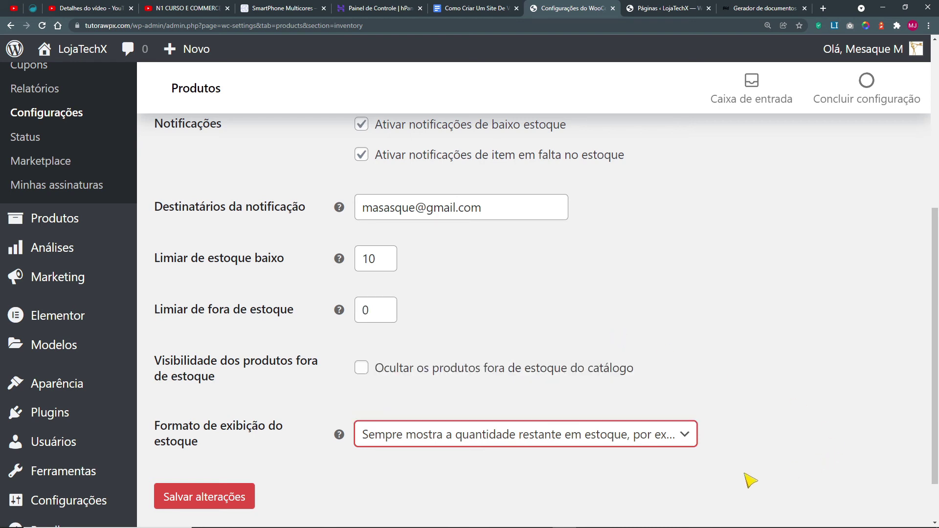
left_click(362, 369)
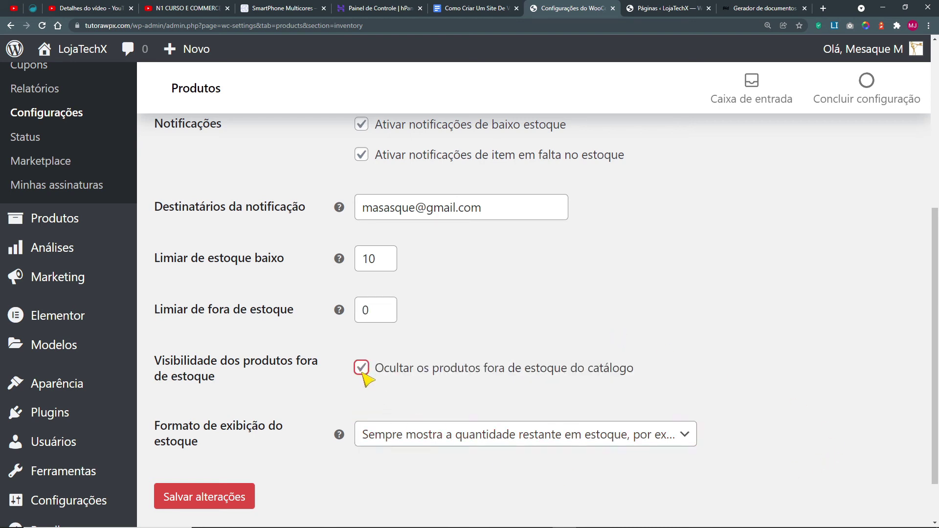
left_click(384, 437)
left_click(384, 437)
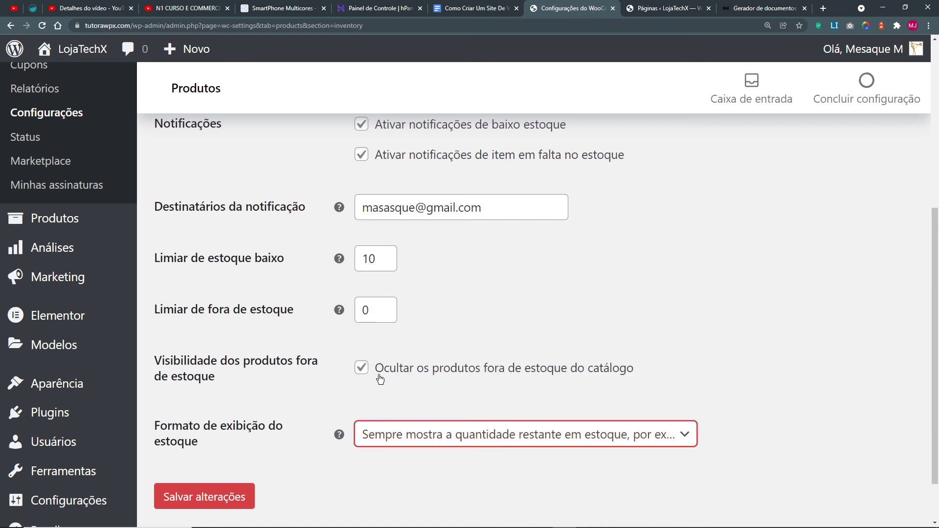
left_click(363, 369)
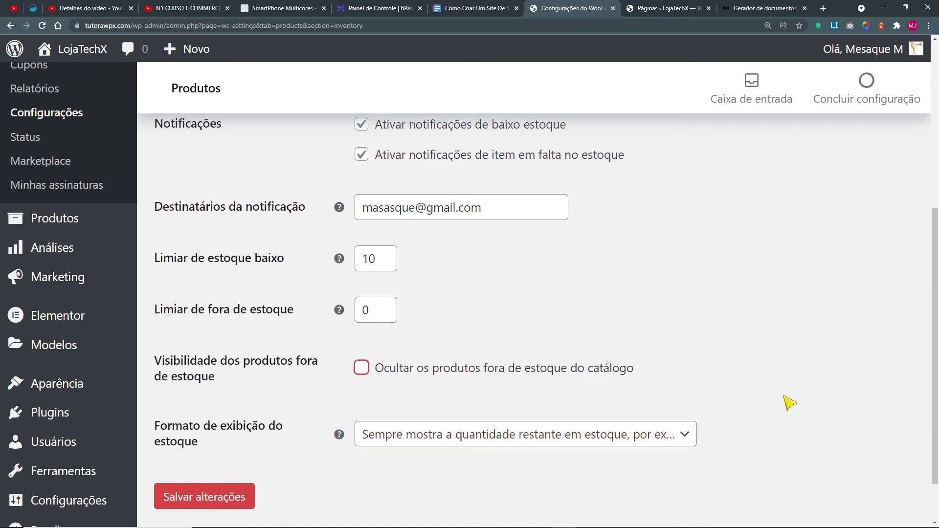
Step: Reset the page zoom to 100%, save the inventory settings and open the Produtos baixáveis section
scroll(787, 403, "down", 1)
key("ctrl+0")
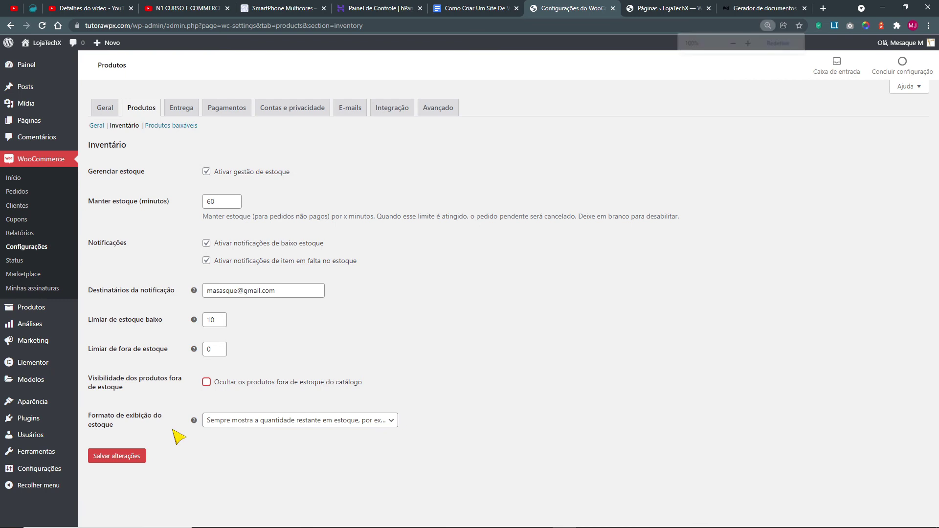
left_click(128, 459)
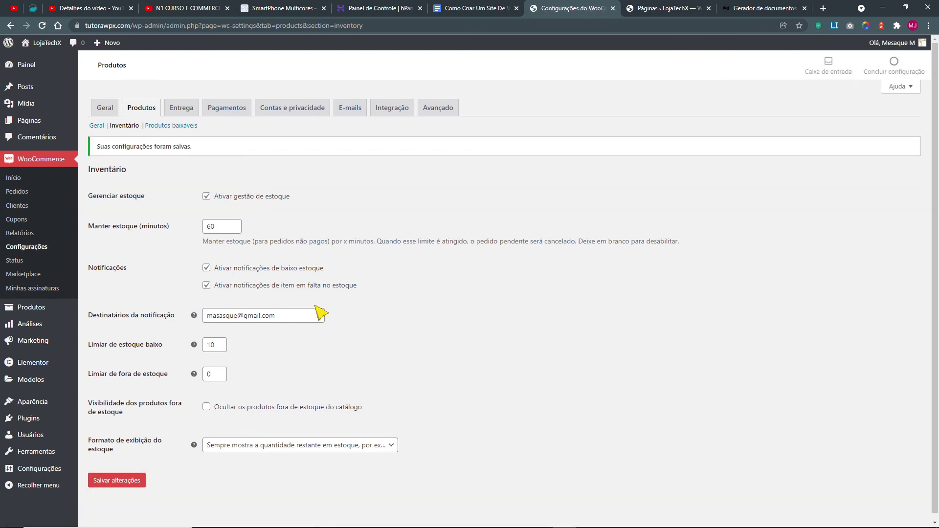
left_click(176, 126)
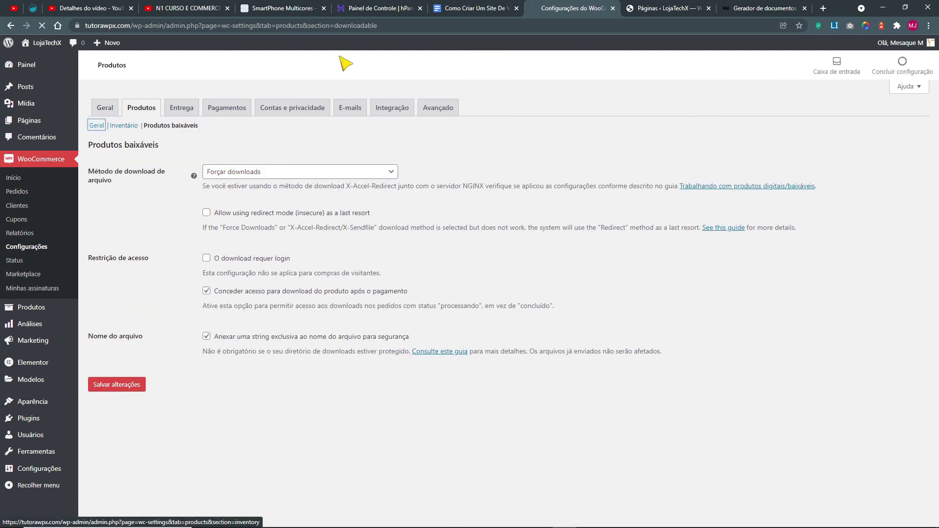
Step: Switch to the course checklist in Google Docs and highlight the Criar categorias de produtos item
left_click(489, 9)
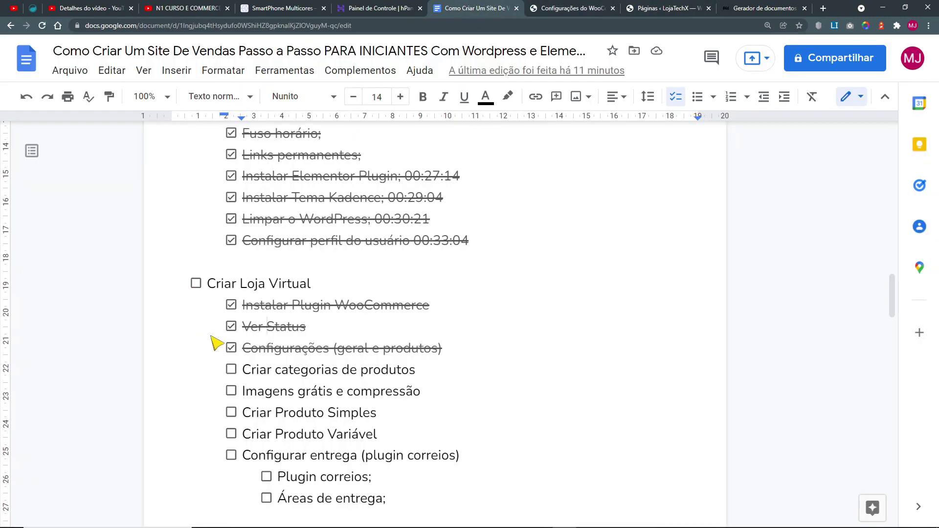
left_click_drag(243, 370, 418, 375)
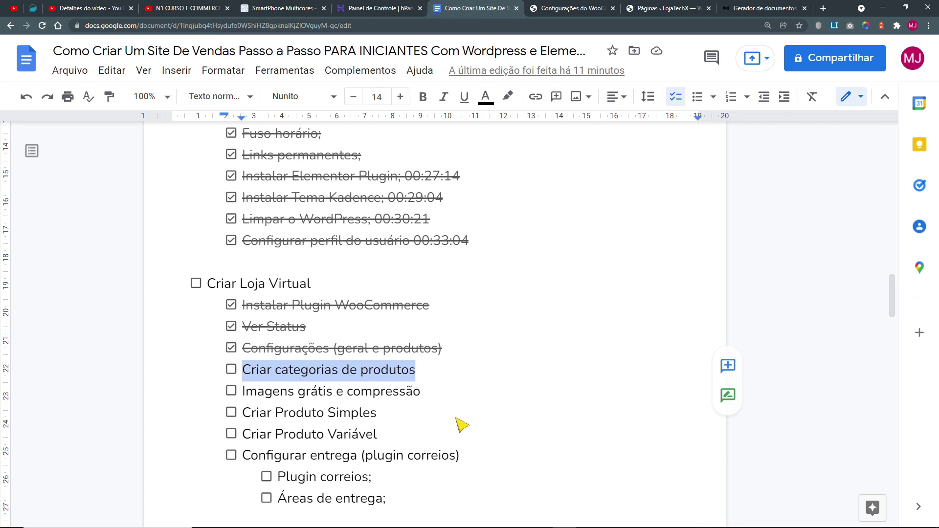
left_click(325, 519)
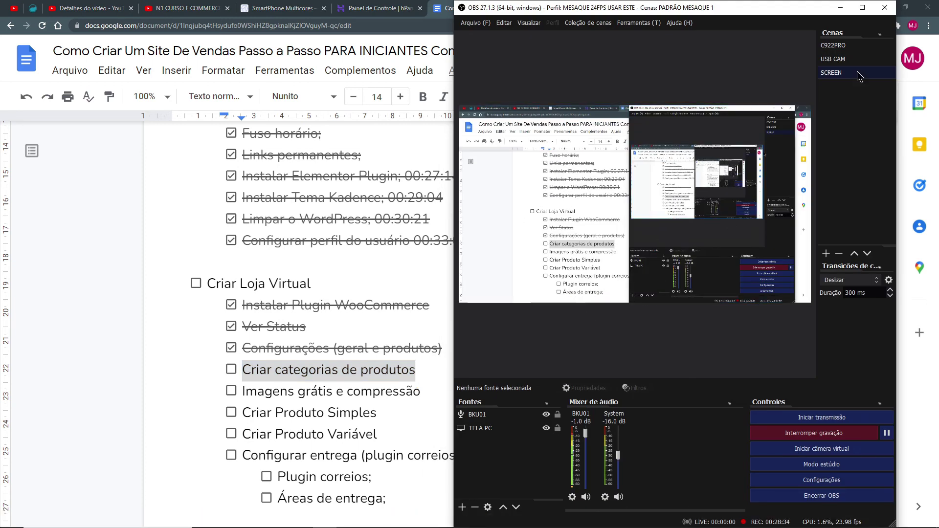
Step: Review the completed Criar Loja Virtual checklist items, highlighting Instalar Plugin WooCommerce, Ver Status and Configurações (geral e produtos)
left_click(840, 7)
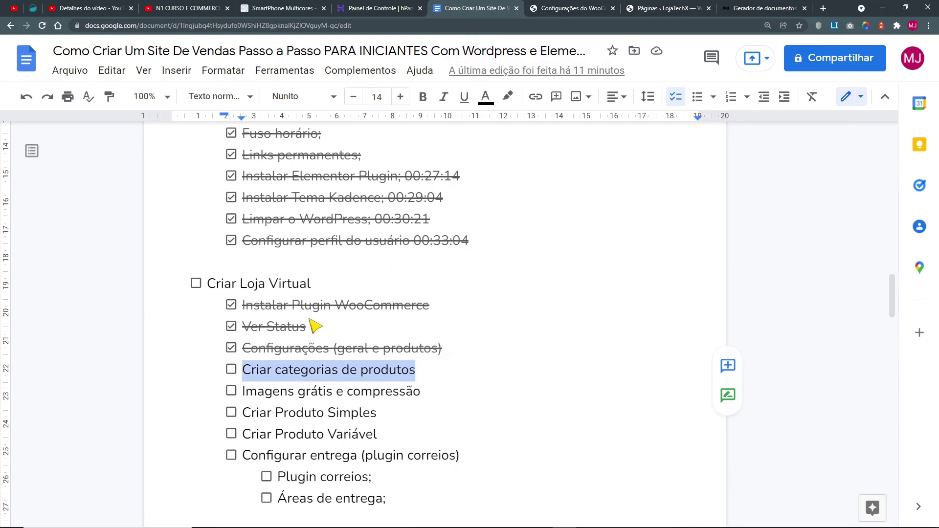
left_click(345, 348)
left_click_drag(446, 353, 250, 331)
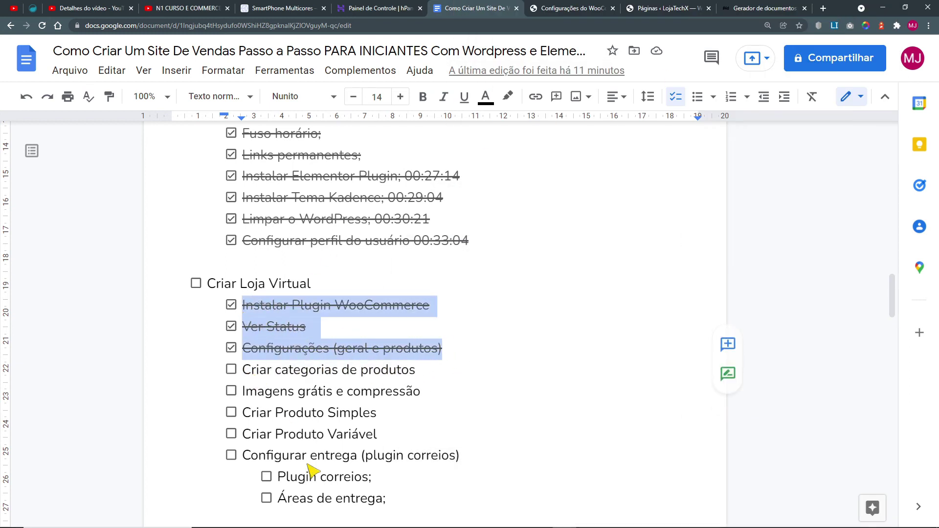
scroll(289, 421, "down", 1)
scroll(281, 399, "down", 1)
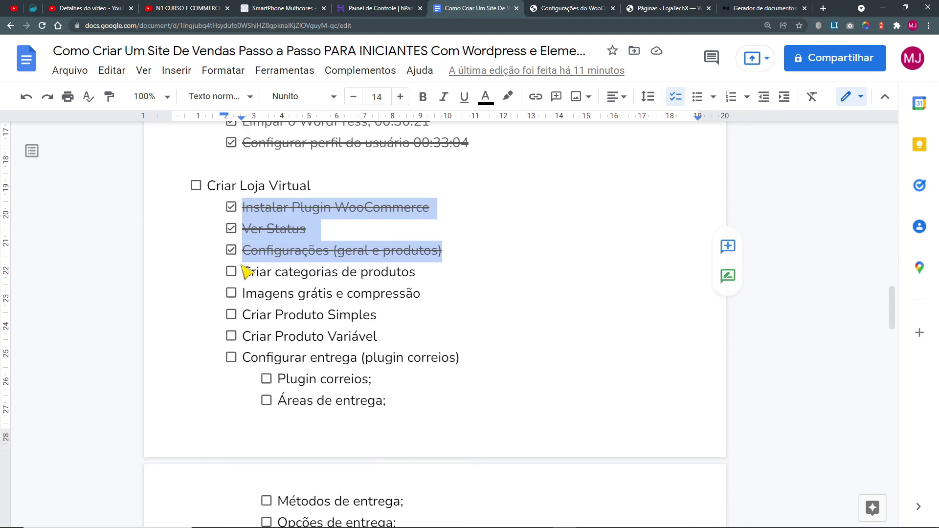
left_click(279, 235)
left_click_drag(253, 208, 431, 210)
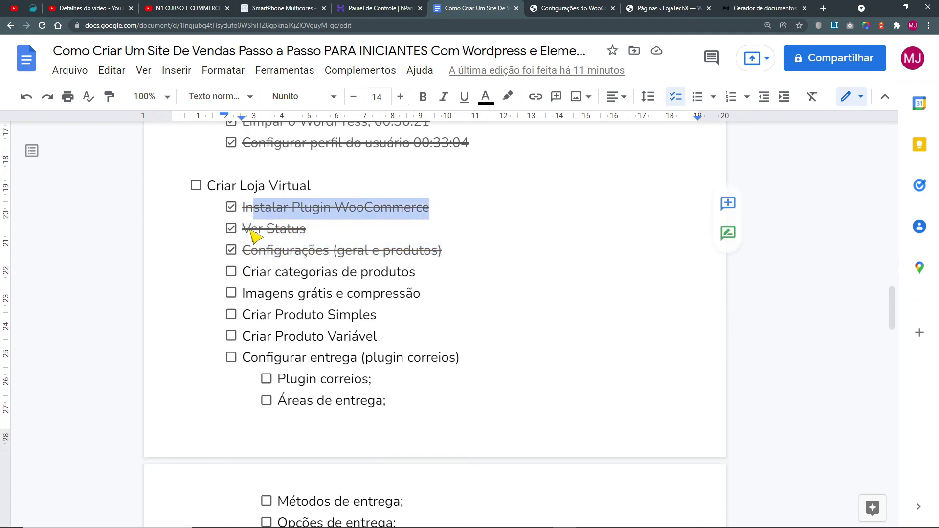
left_click_drag(246, 230, 315, 239)
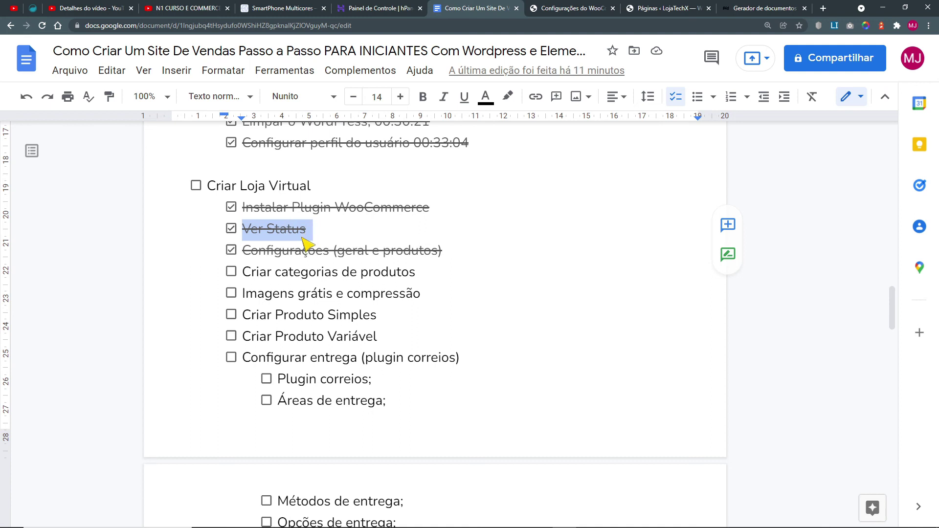
left_click_drag(246, 252, 499, 261)
Step: Highlight the pending items from Criar categorias de produtos to Áreas de entrega and look back through the whole checklist
left_click_drag(243, 272, 494, 407)
scroll(497, 411, "up", 14)
scroll(499, 411, "down", 9)
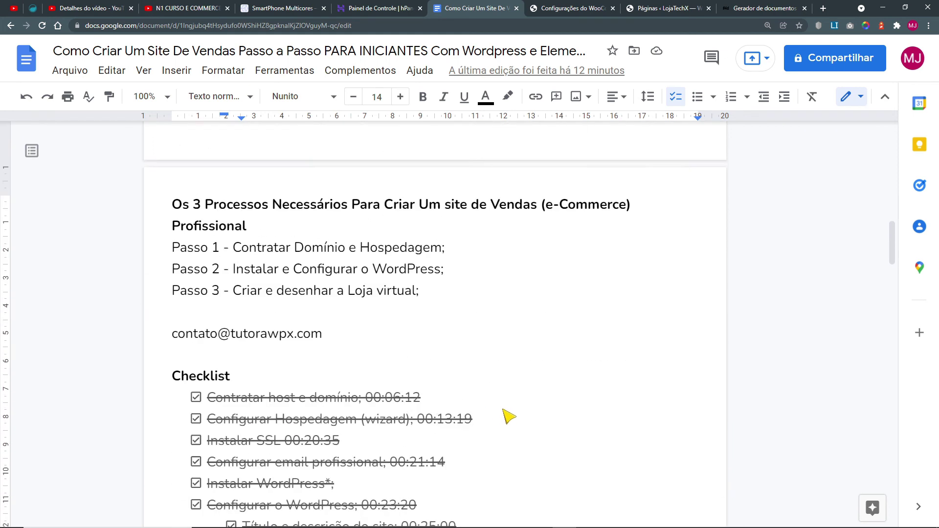
scroll(510, 417, "down", 6)
left_click(325, 520)
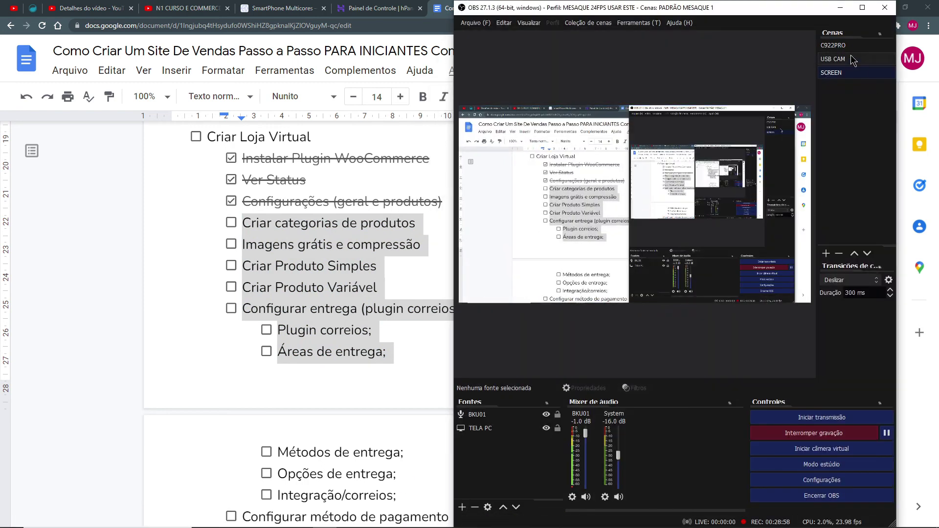